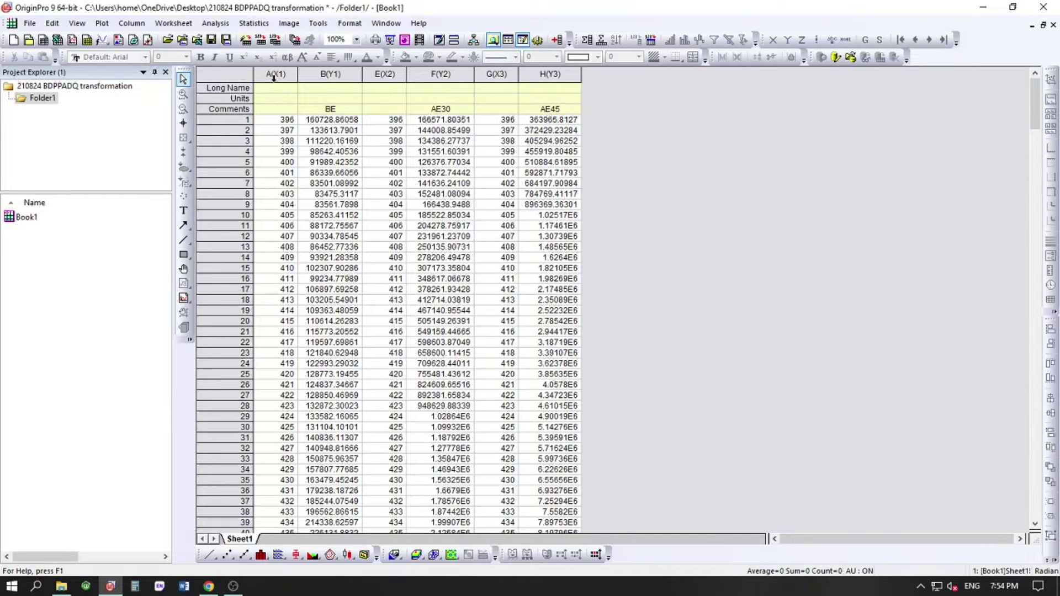
Step: Plot all six worksheet columns, A(X1) through H(Y3), as one line graph of the BE, AE30 and AE45 spectra
left_click(228, 73)
left_click(632, 182)
left_click_drag(284, 73, 531, 85)
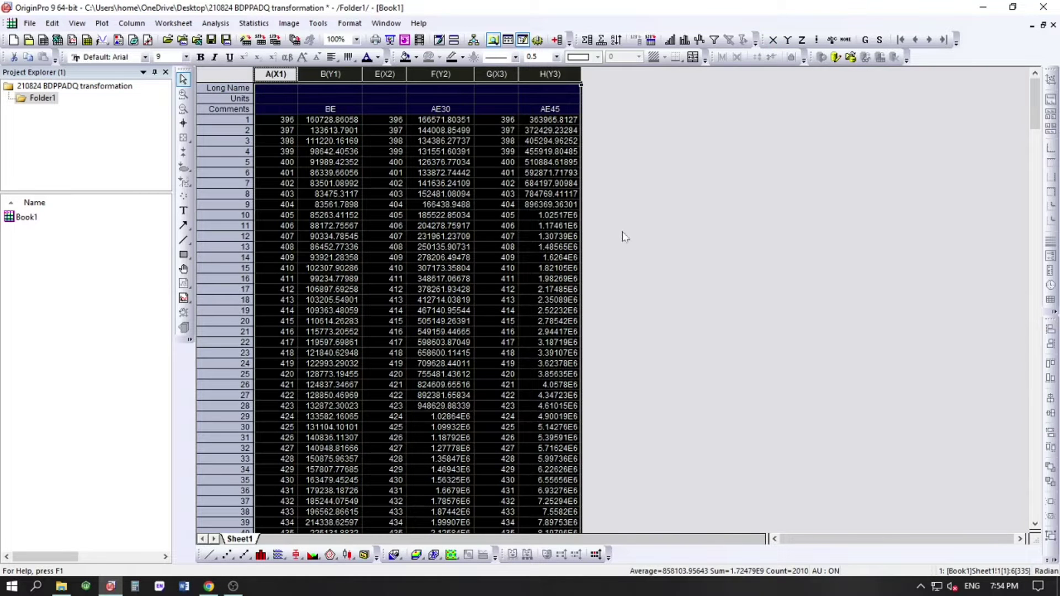
left_click(211, 557)
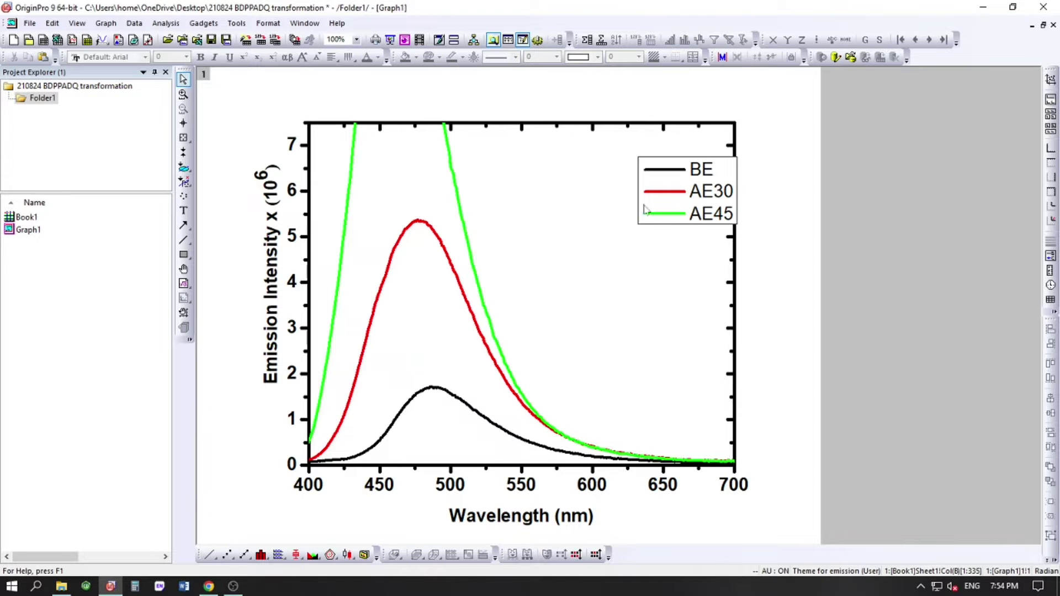
Step: Move the legend inside the upper-right corner of the plot frame and rescale the axes to fit the full curves
left_click_drag(718, 197, 706, 166)
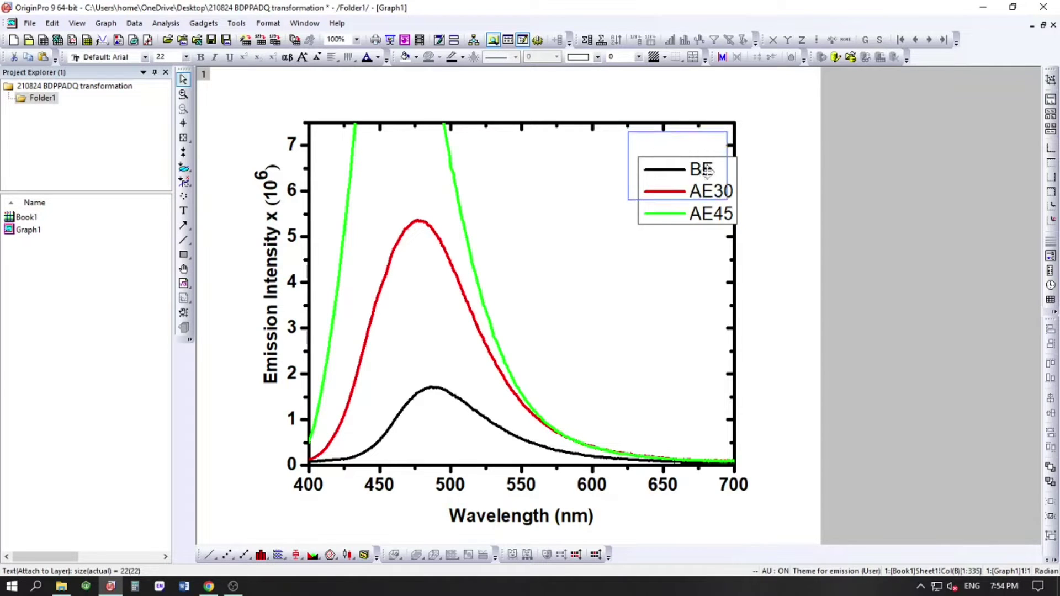
left_click(838, 222)
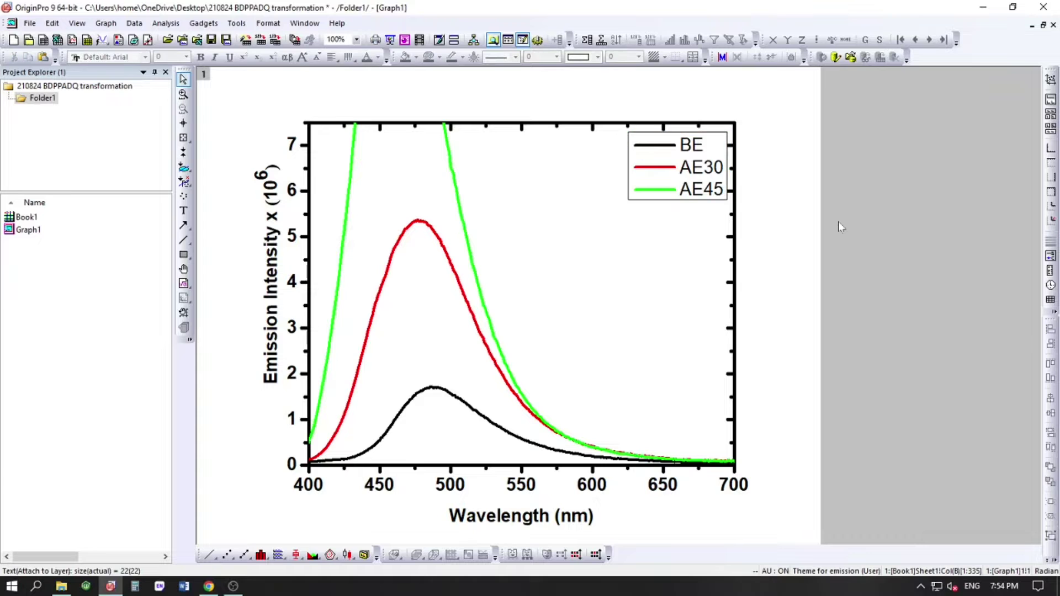
key("ctrl+r")
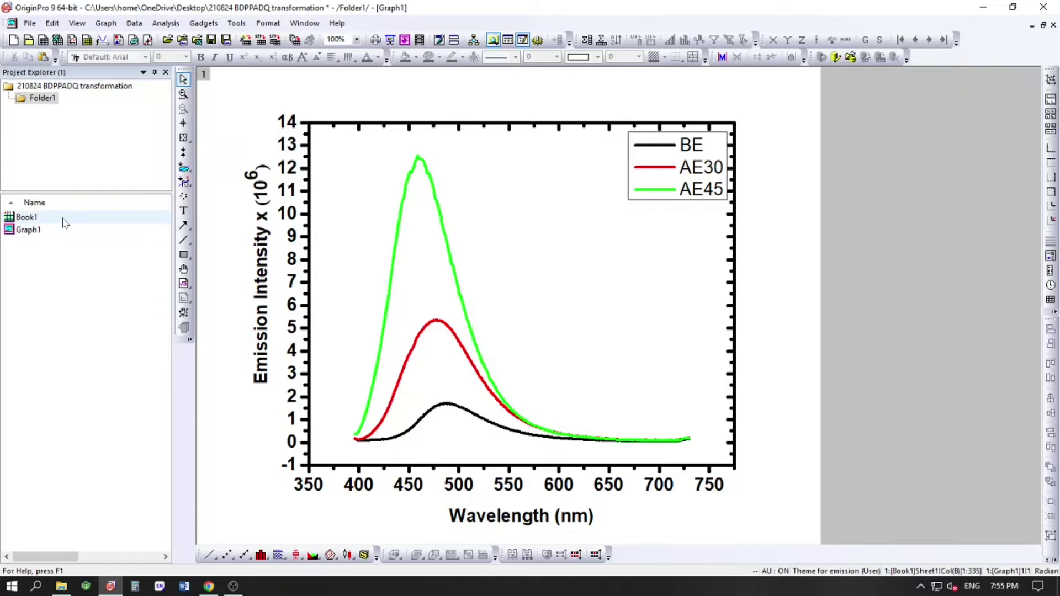
Step: In Book1, normalize the BE column B(Y1) to [0, 1] with manual recalculation, outputting to a new column
double_click(27, 217)
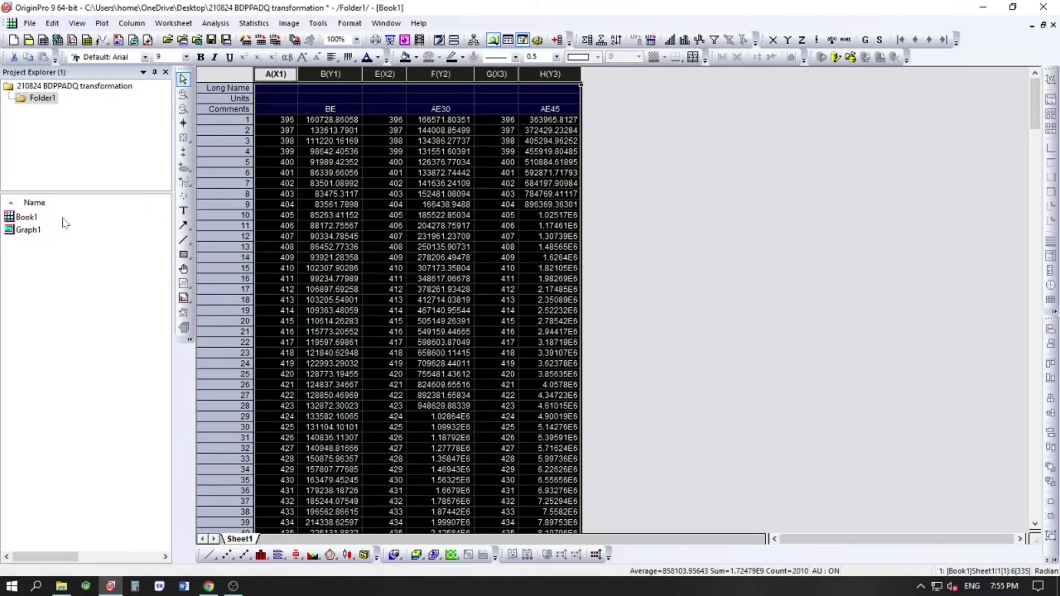
left_click(655, 221)
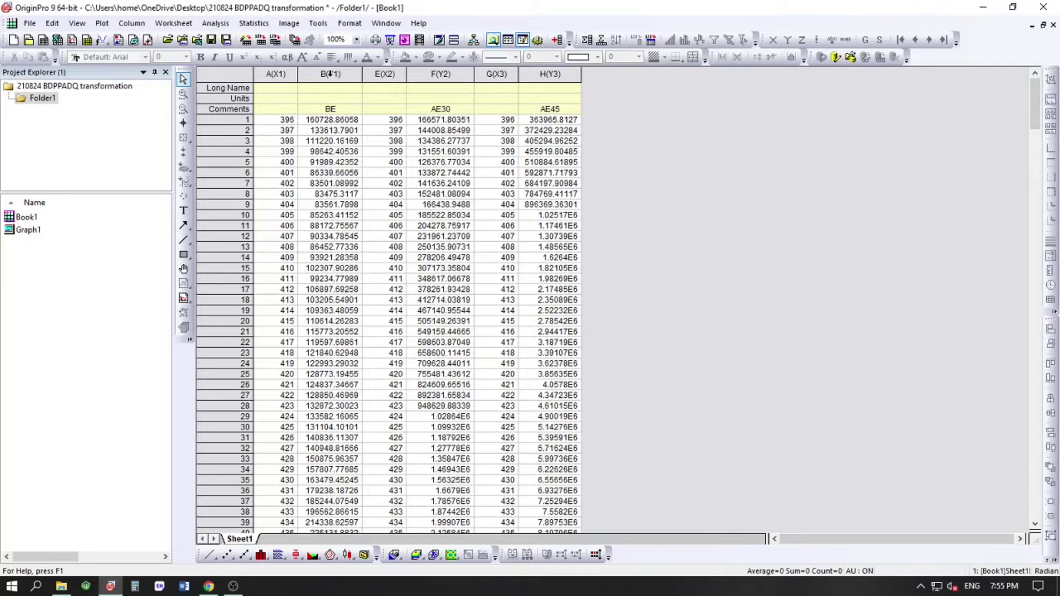
left_click(330, 74)
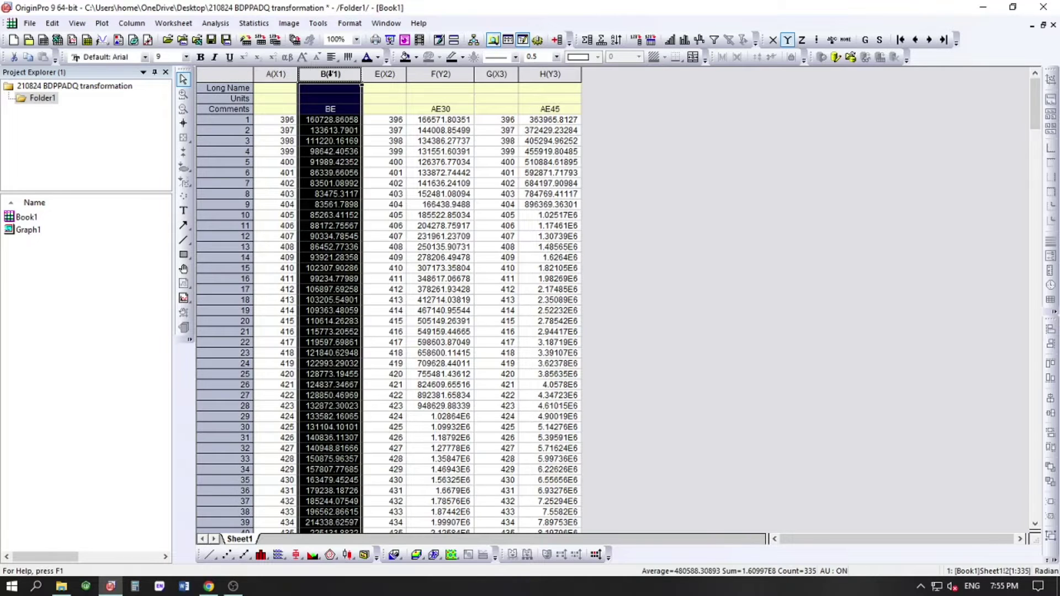
left_click(215, 24)
mouse_move(221, 38)
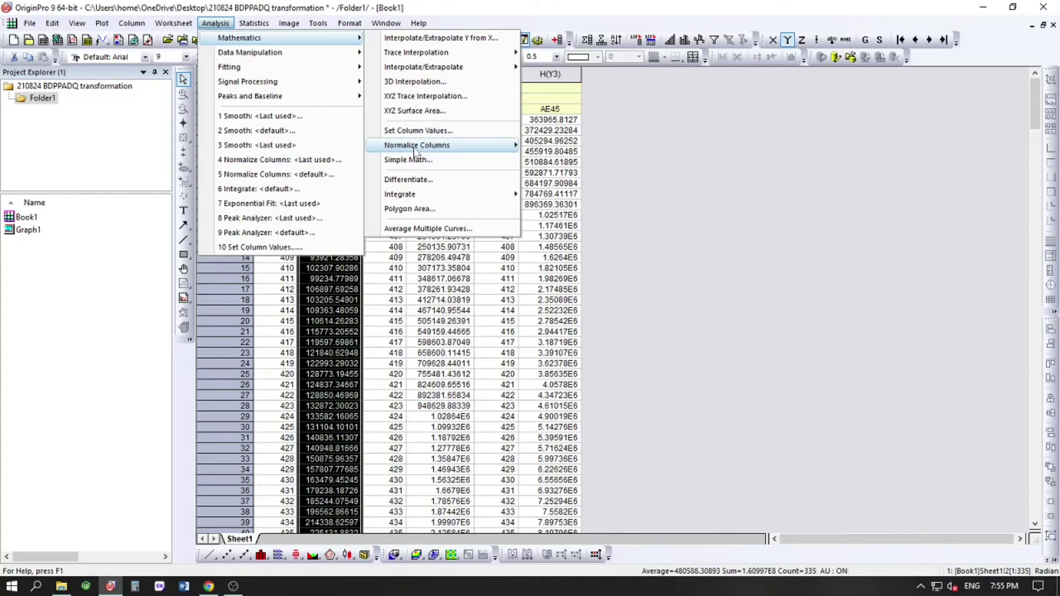
mouse_move(478, 147)
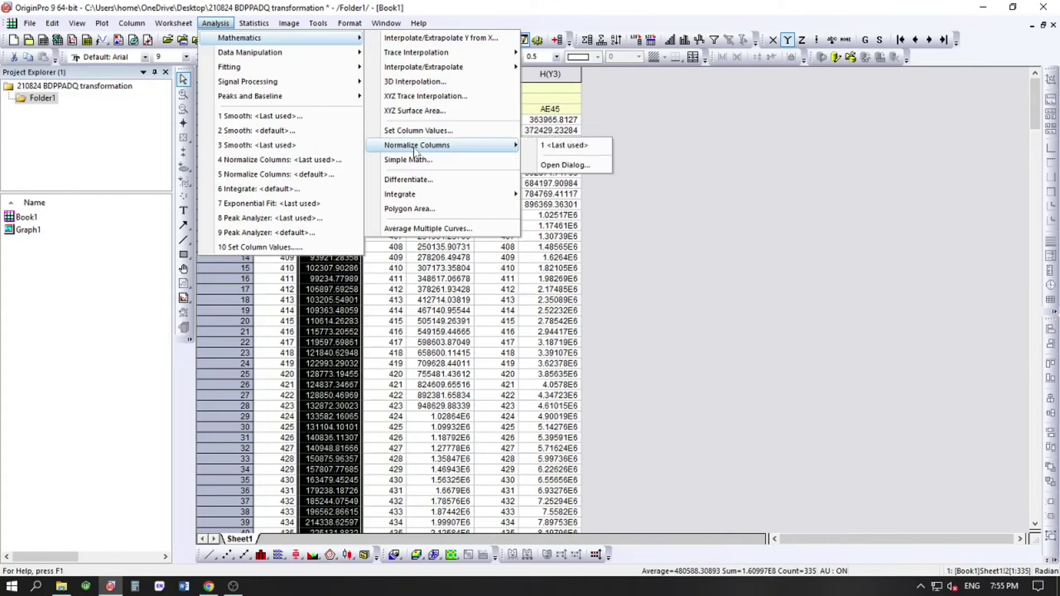
left_click(554, 163)
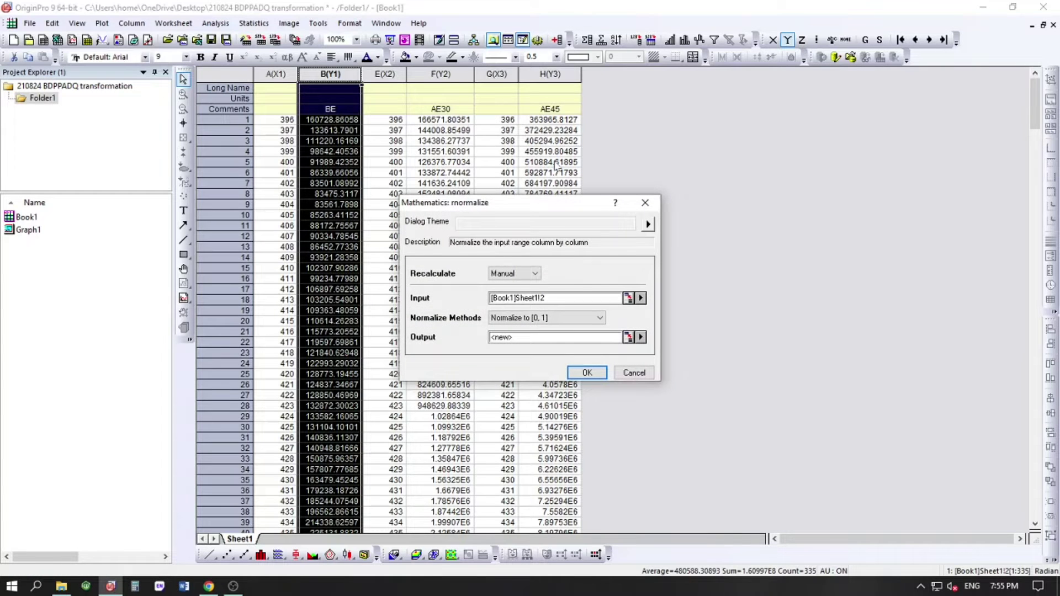
left_click_drag(546, 209, 572, 181)
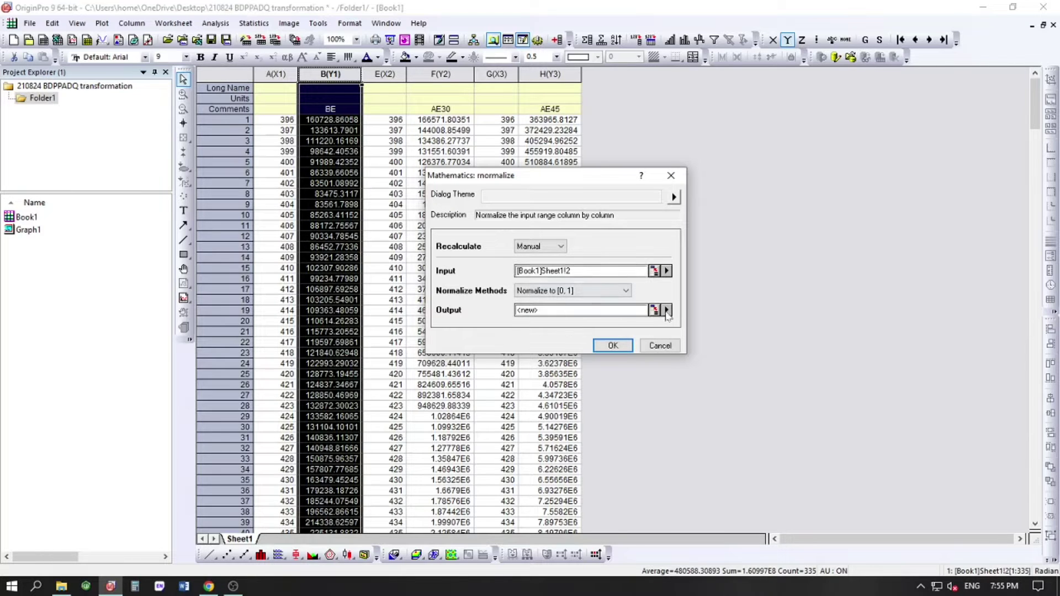
left_click(667, 310)
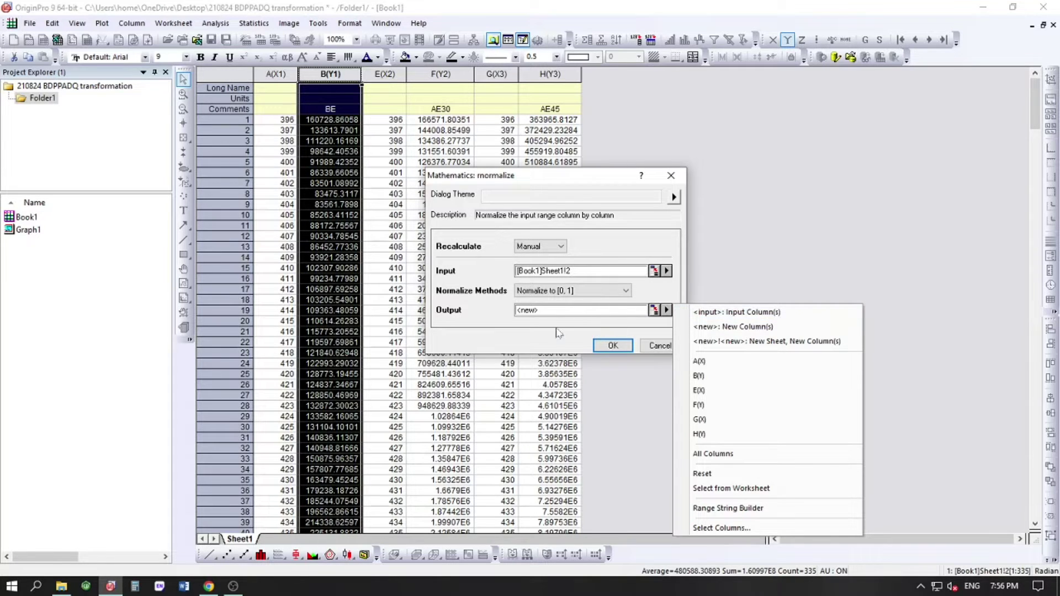
left_click(557, 332)
left_click(611, 345)
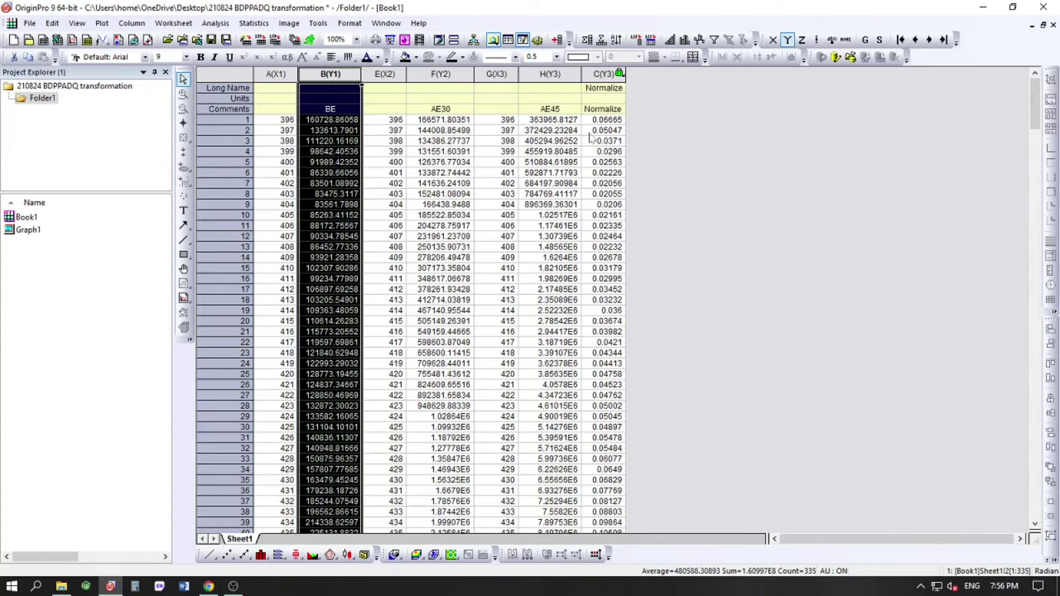
Step: Normalize the AE30 column F(Y2) to [0, 1] with the last used settings, outputting to a new column
left_click(602, 74)
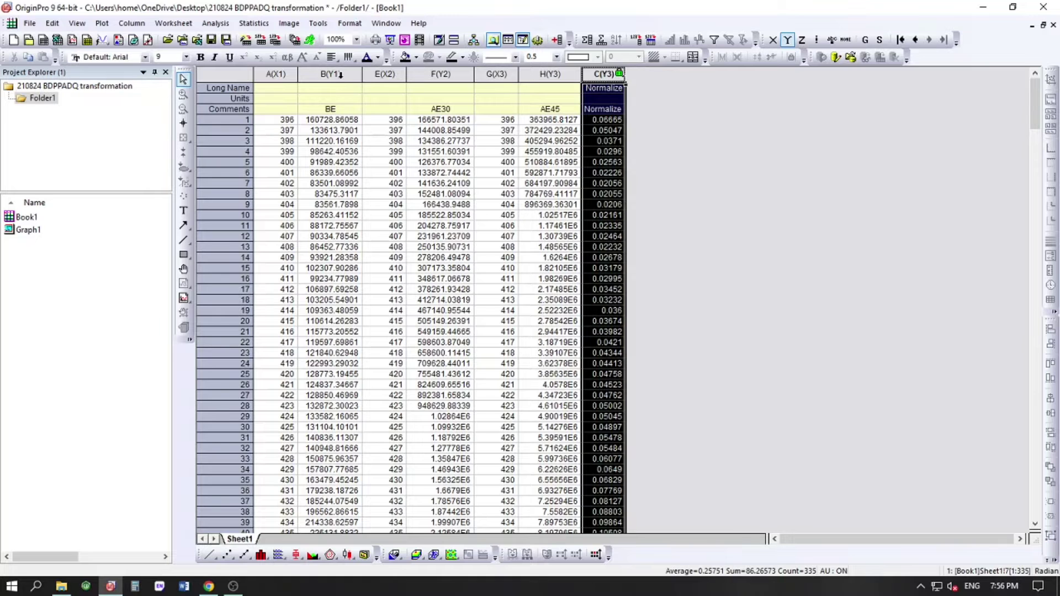
left_click(340, 74)
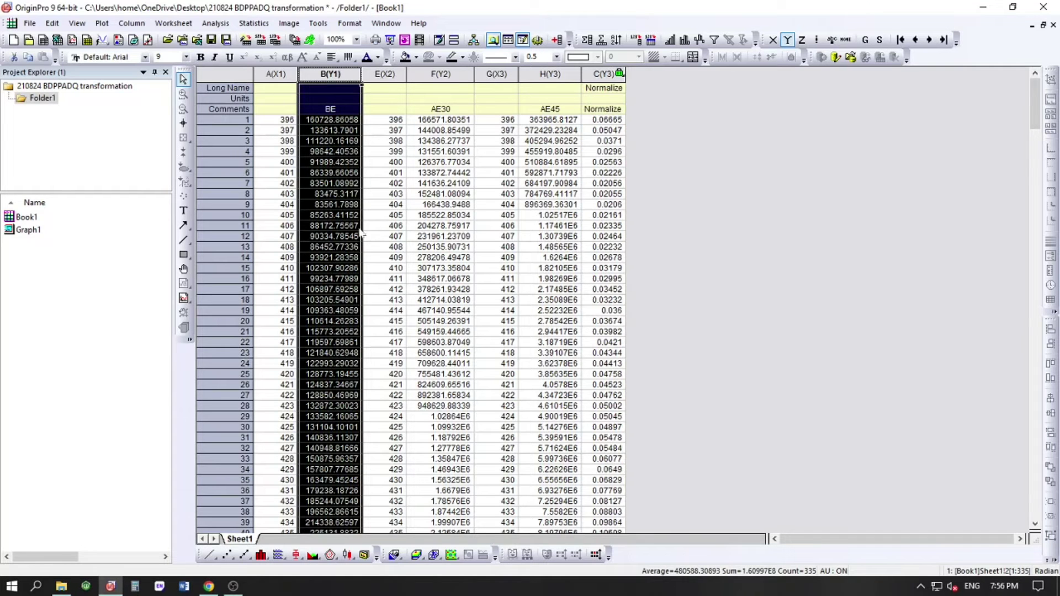
left_click(460, 74)
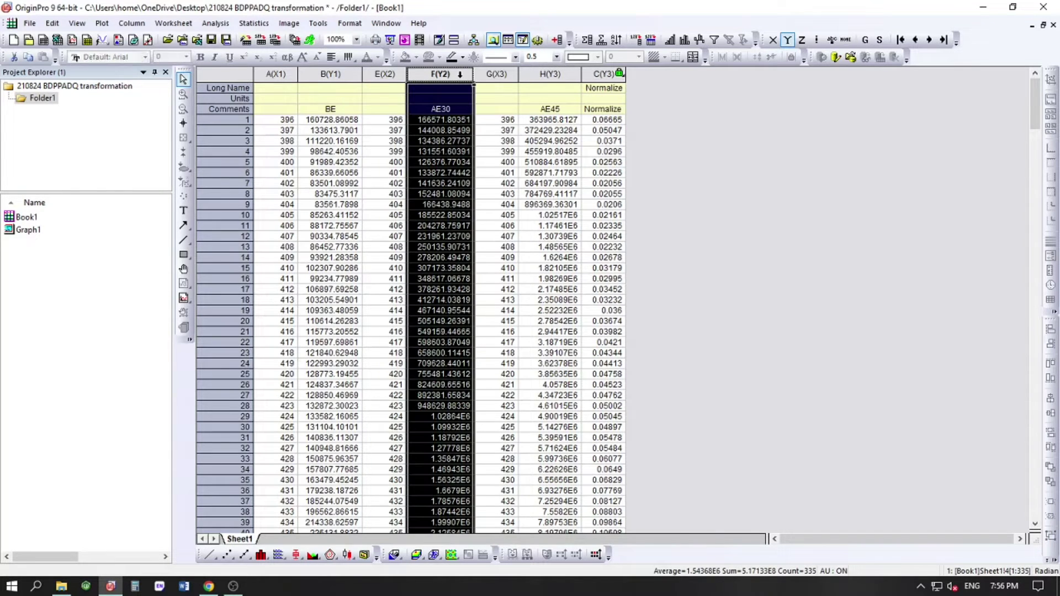
left_click(212, 24)
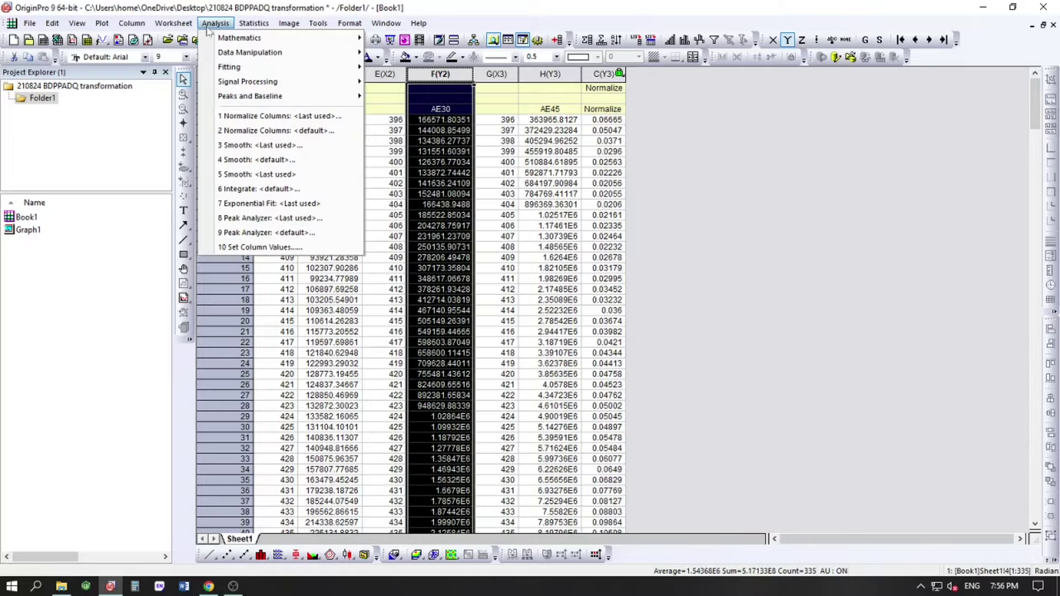
mouse_move(218, 51)
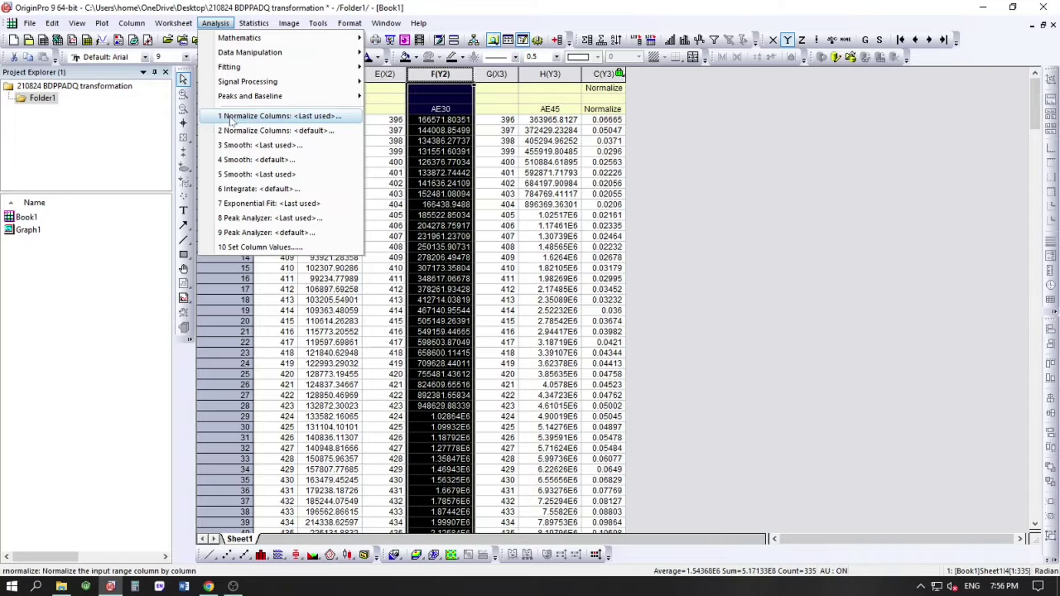
left_click(227, 116)
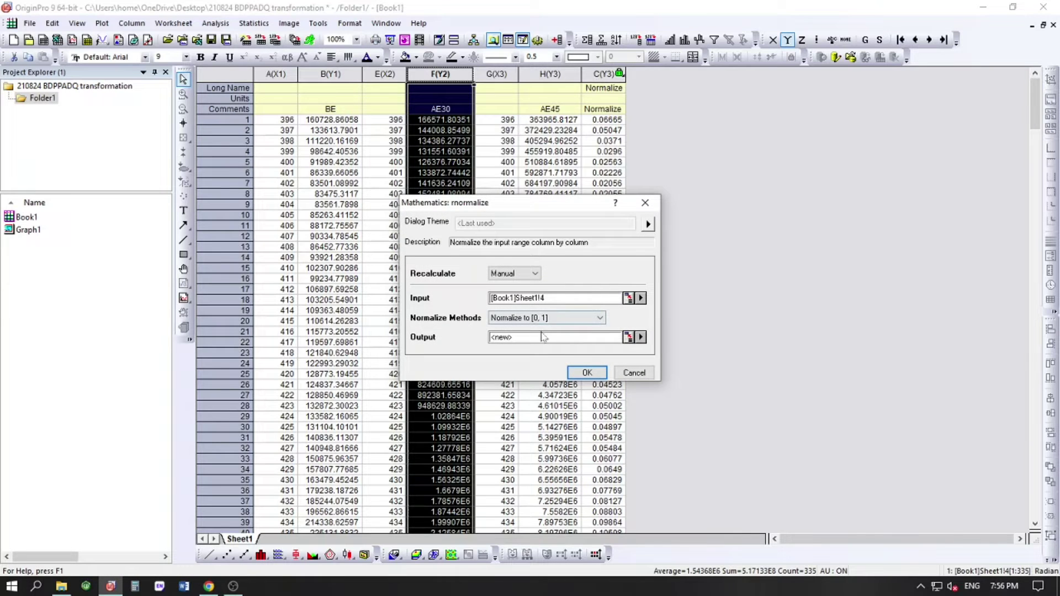
left_click(586, 374)
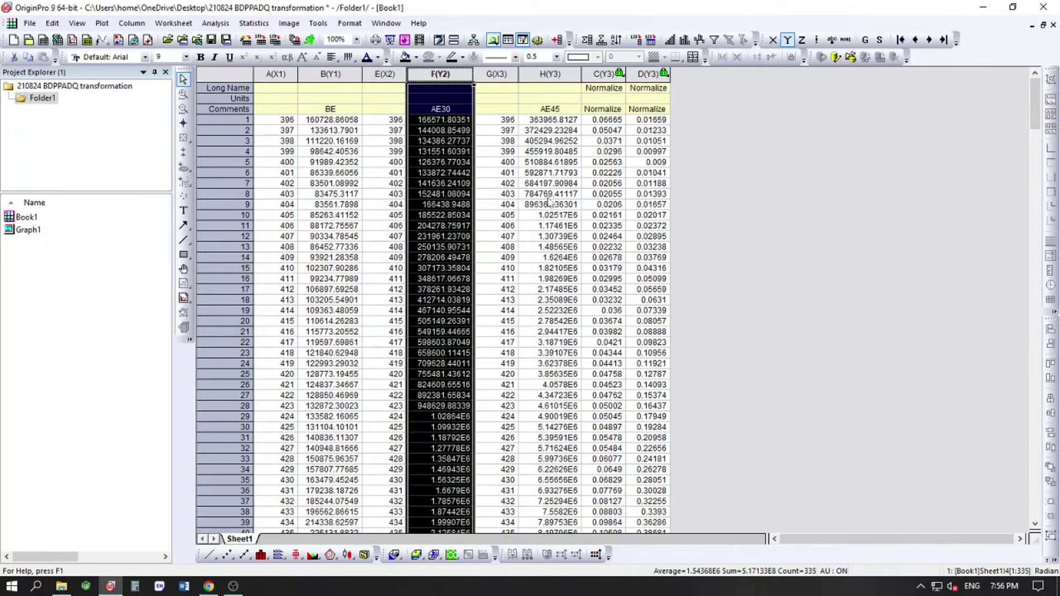
Step: Normalize the AE45 column H(Y3) with the last used settings, outputting to a new column
left_click(548, 75)
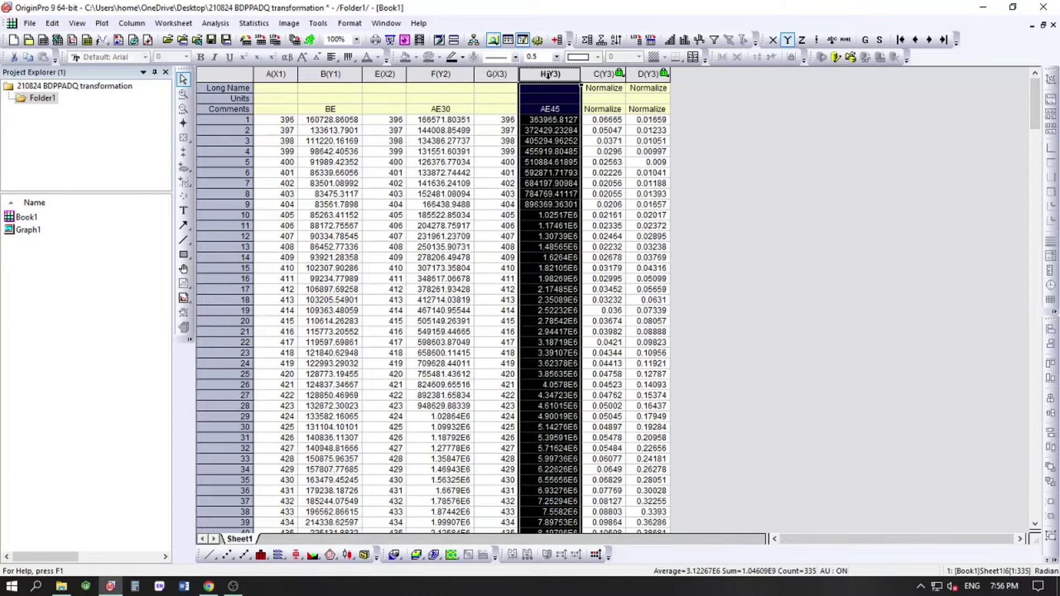
left_click(221, 24)
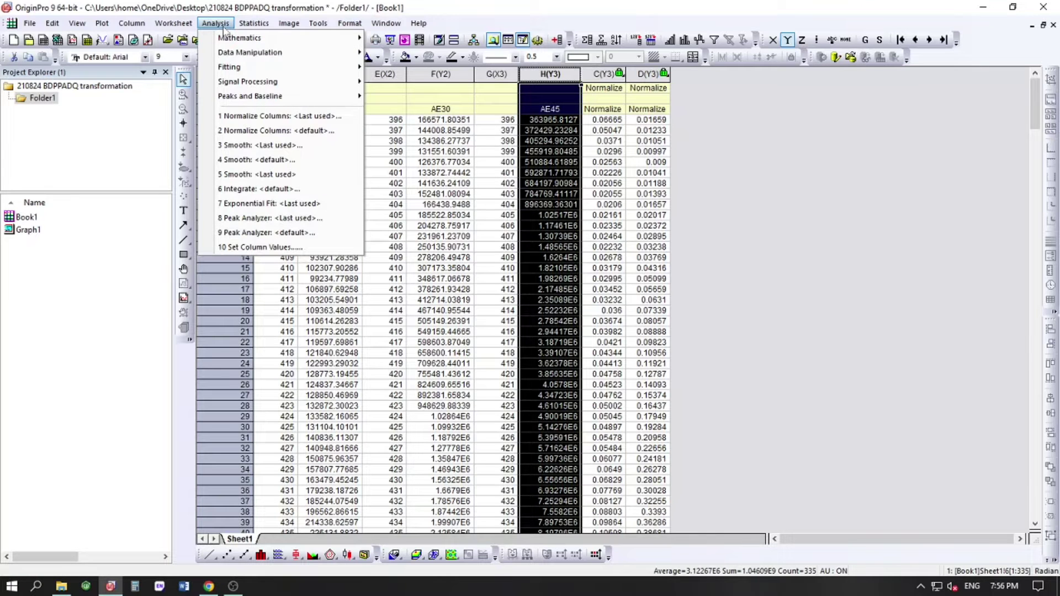
left_click(239, 117)
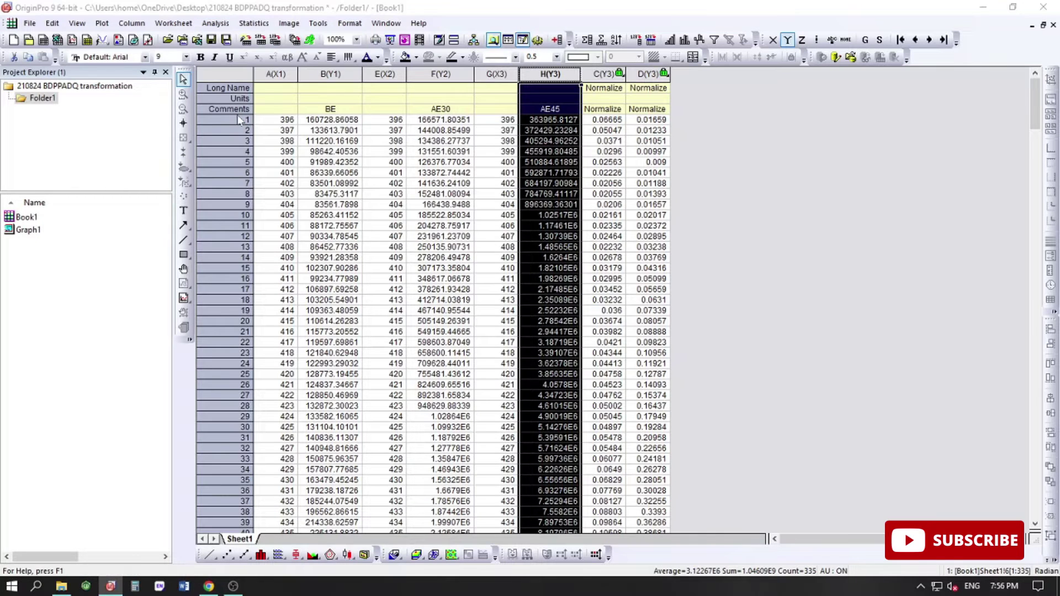
left_click(585, 373)
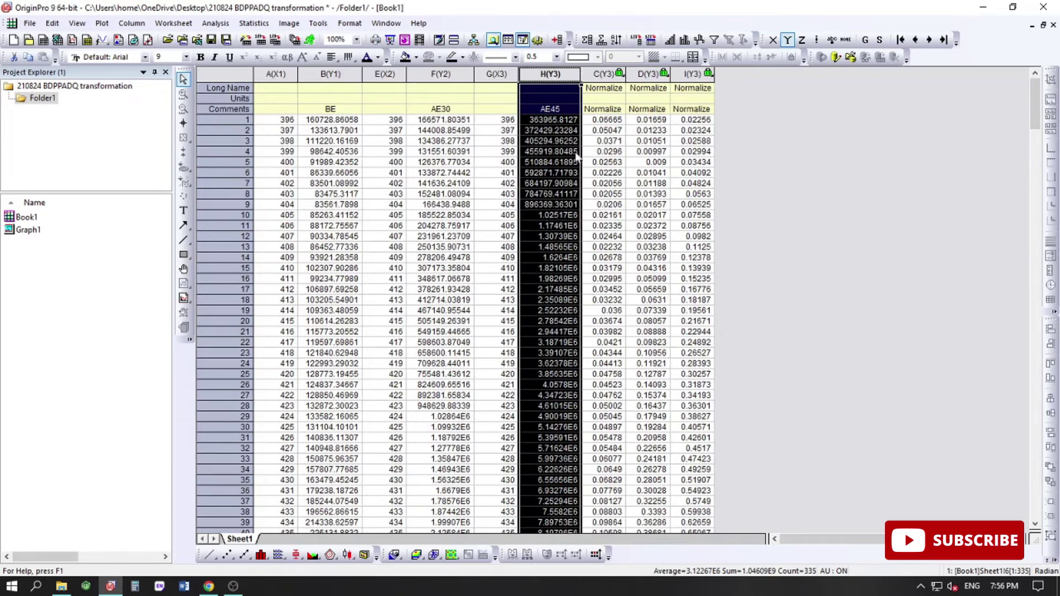
left_click(326, 75)
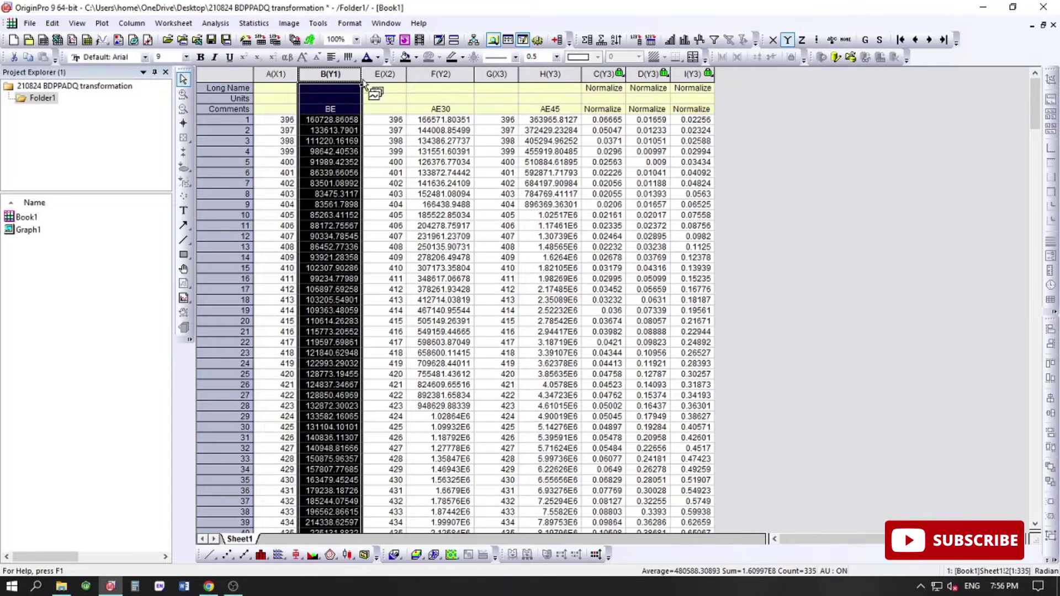
left_click(434, 73)
left_click(548, 74)
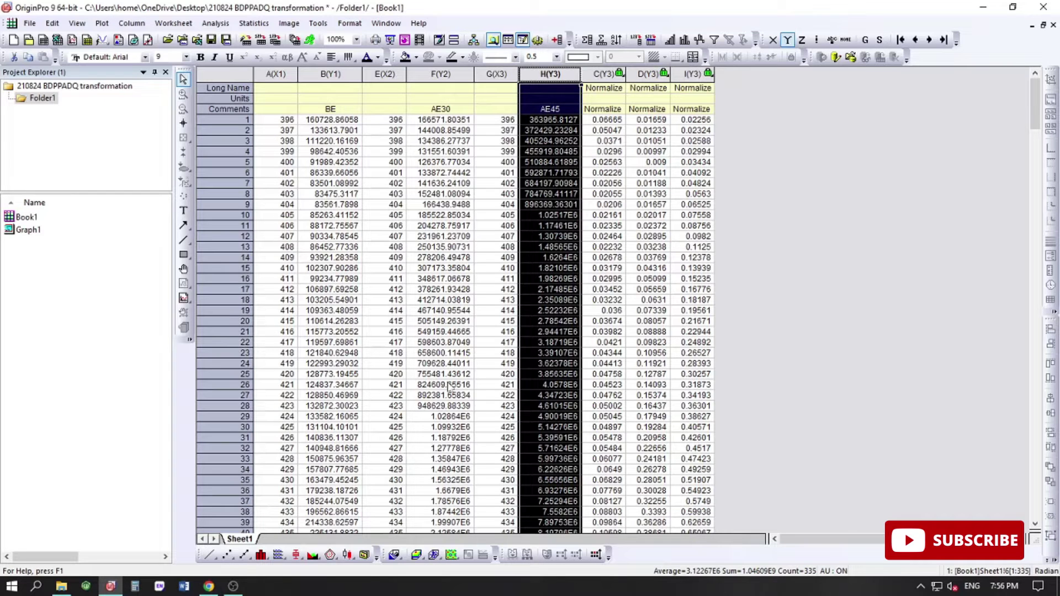
left_click(790, 200)
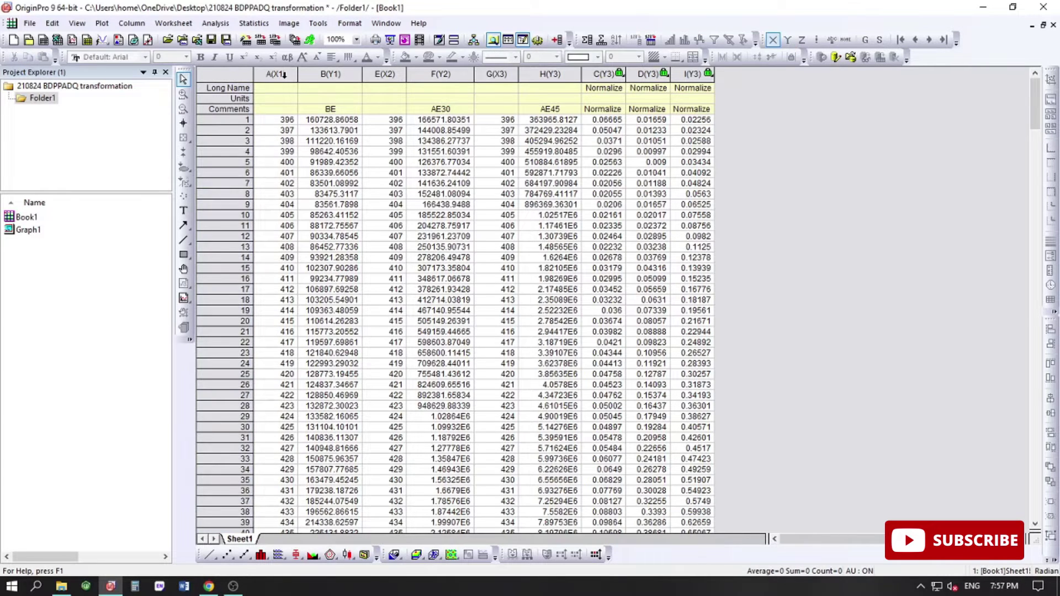
Step: Plot the normalized columns C, D and I with column A(X1) as a line graph and move its legend beside the plot frame
left_click(284, 74)
left_click_drag(601, 75, 691, 74)
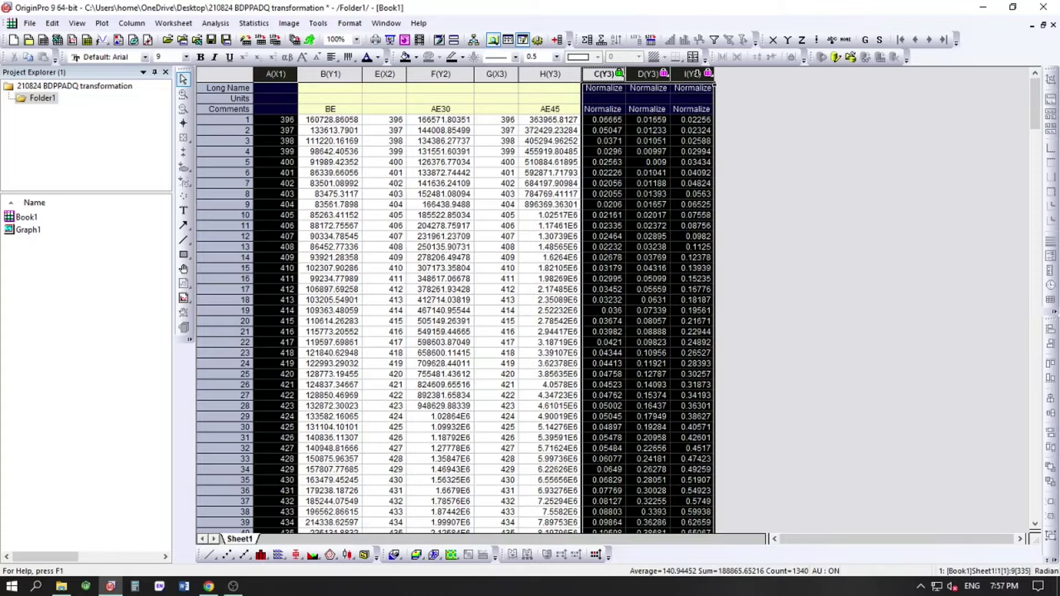
right_click(700, 76)
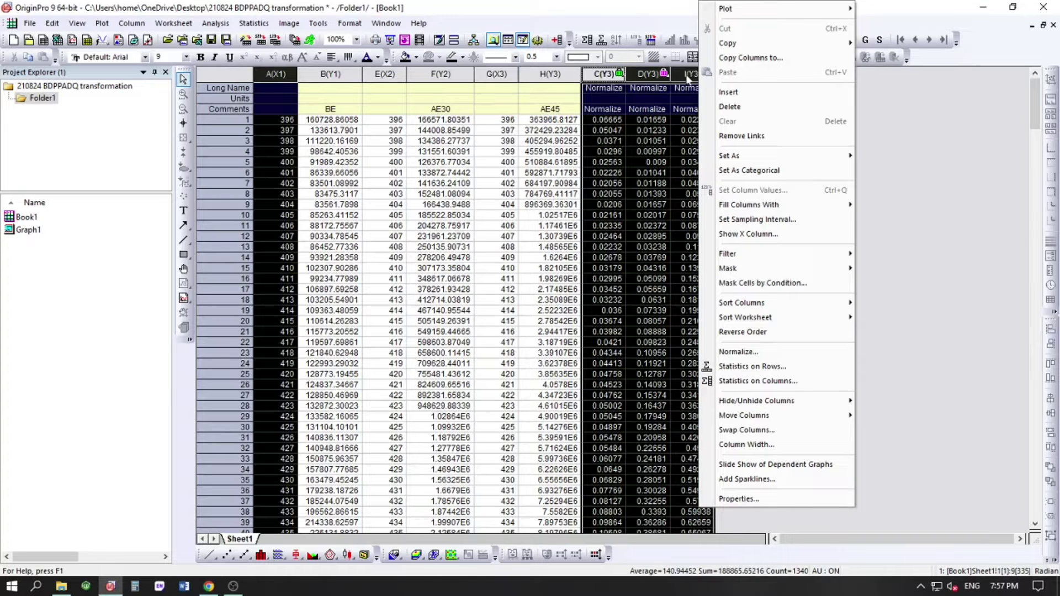
left_click(633, 79)
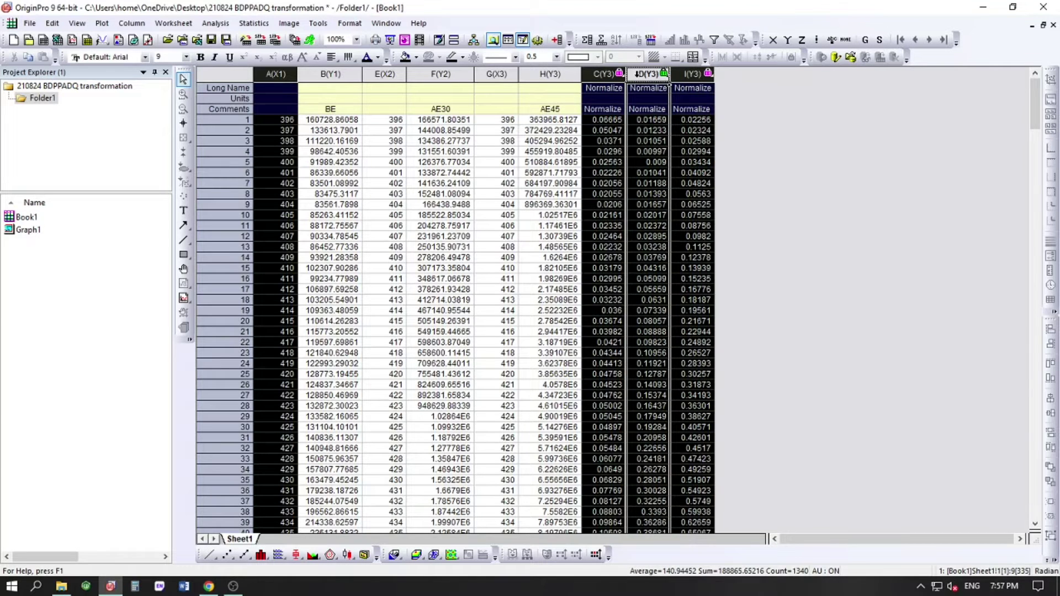
left_click(210, 554)
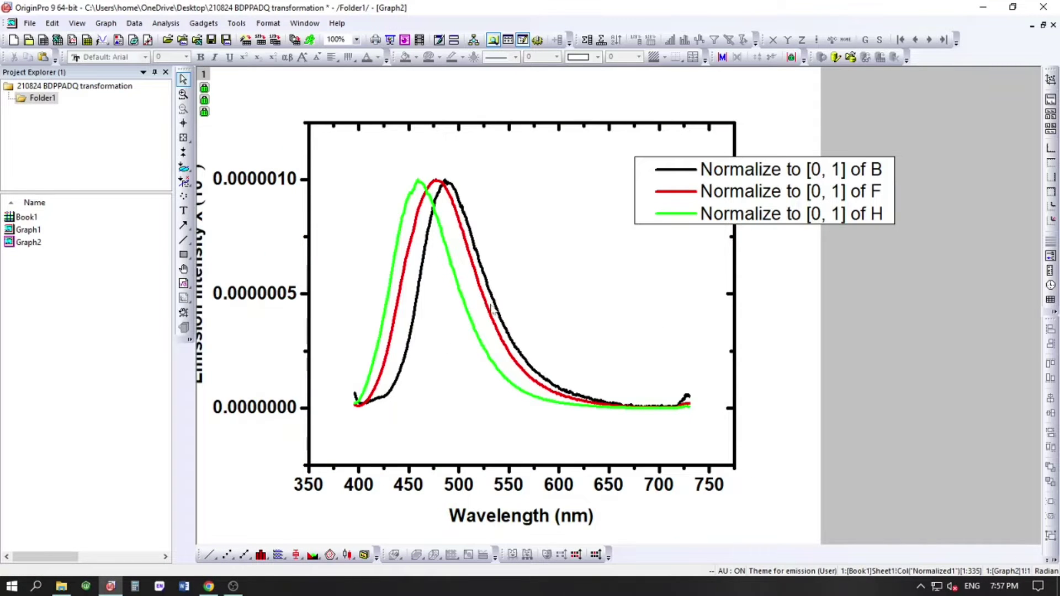
left_click_drag(783, 206, 887, 191)
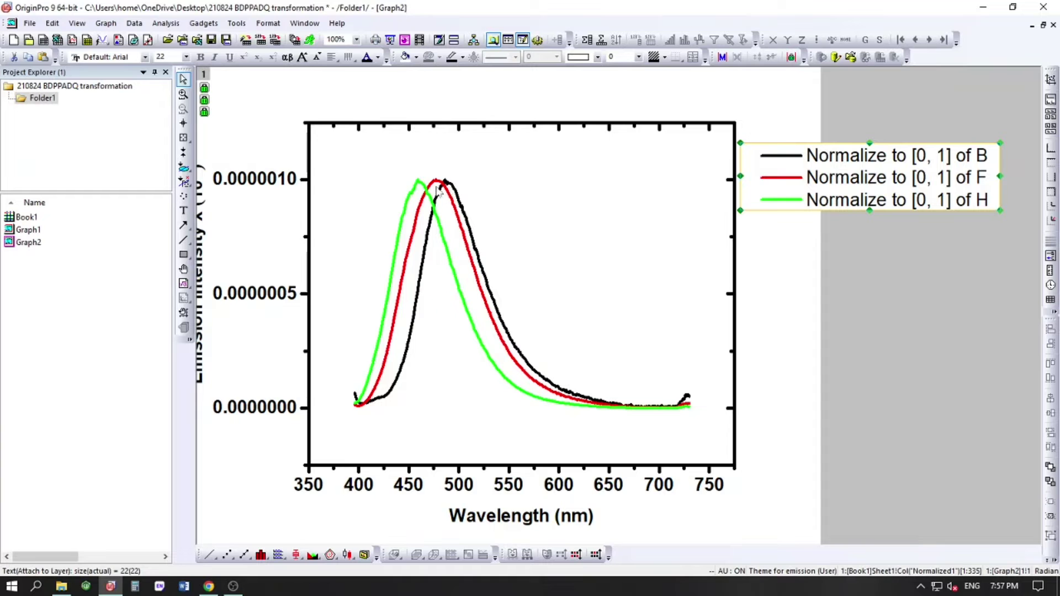
Step: Compare the original spectra in Graph1 with the normalized spectra in Graph2
double_click(43, 243)
left_click(42, 232)
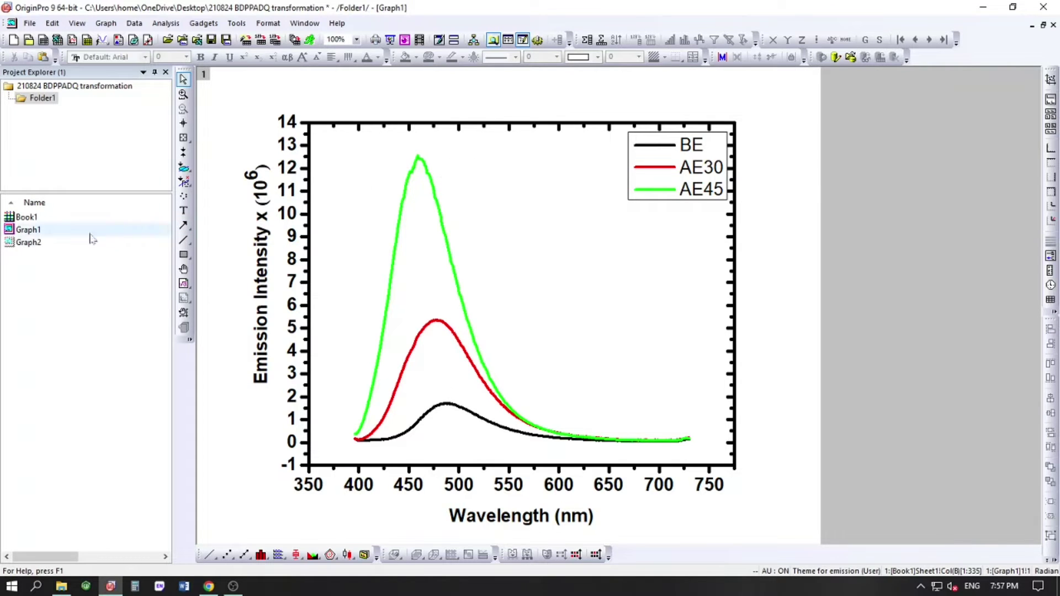
double_click(57, 243)
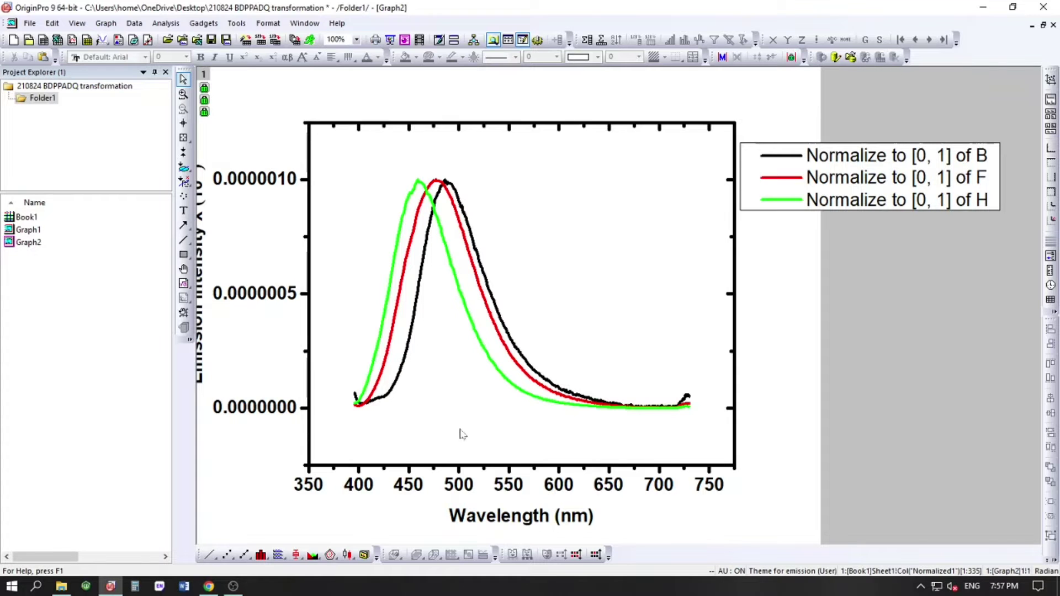
Step: In Graph1, set the Y axis to start at 0 with a major tick increment of 2
double_click(27, 230)
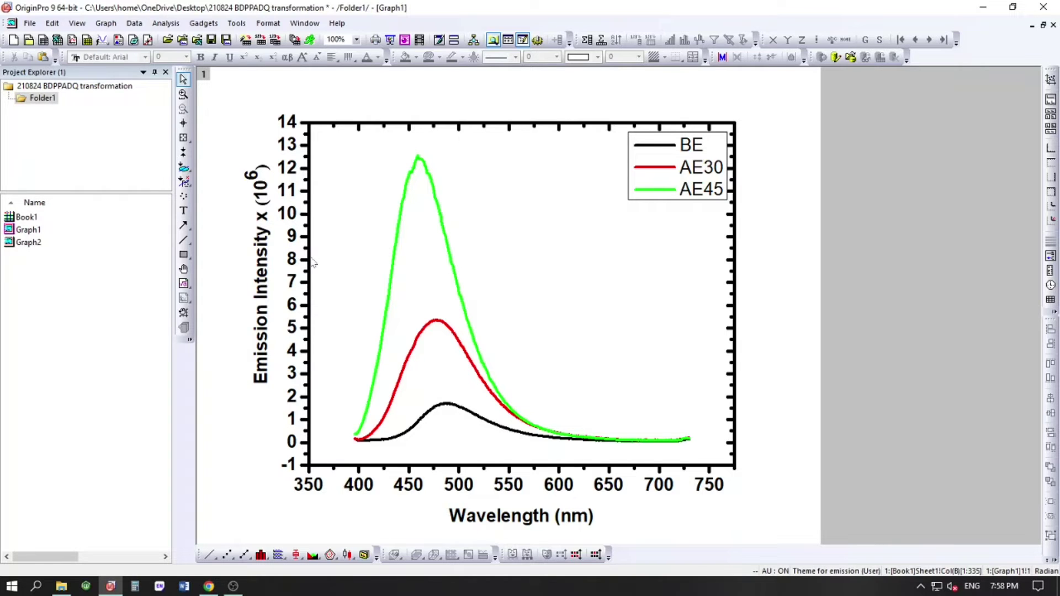
double_click(310, 226)
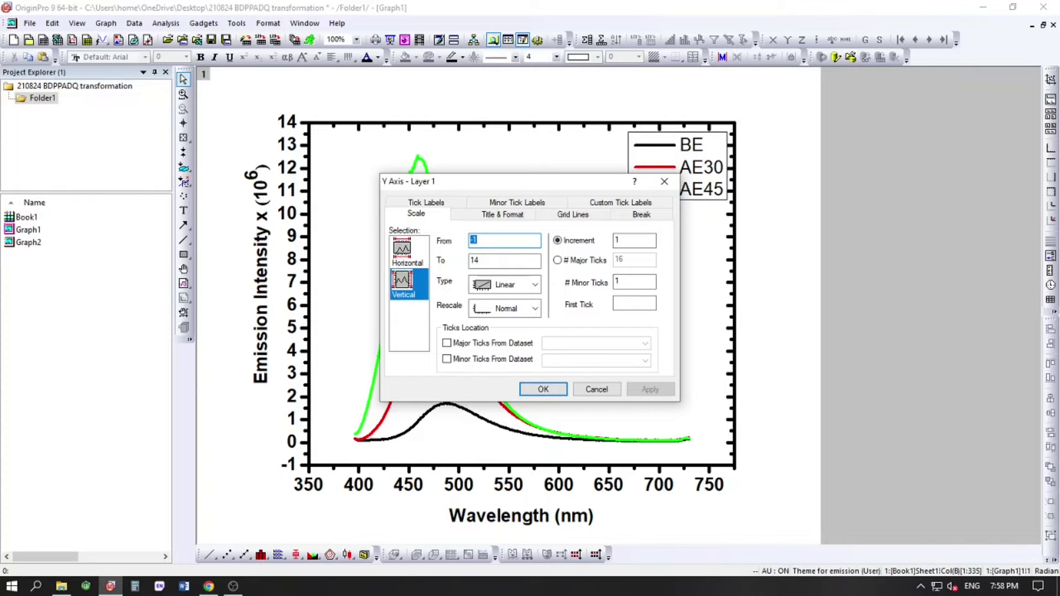
type("0")
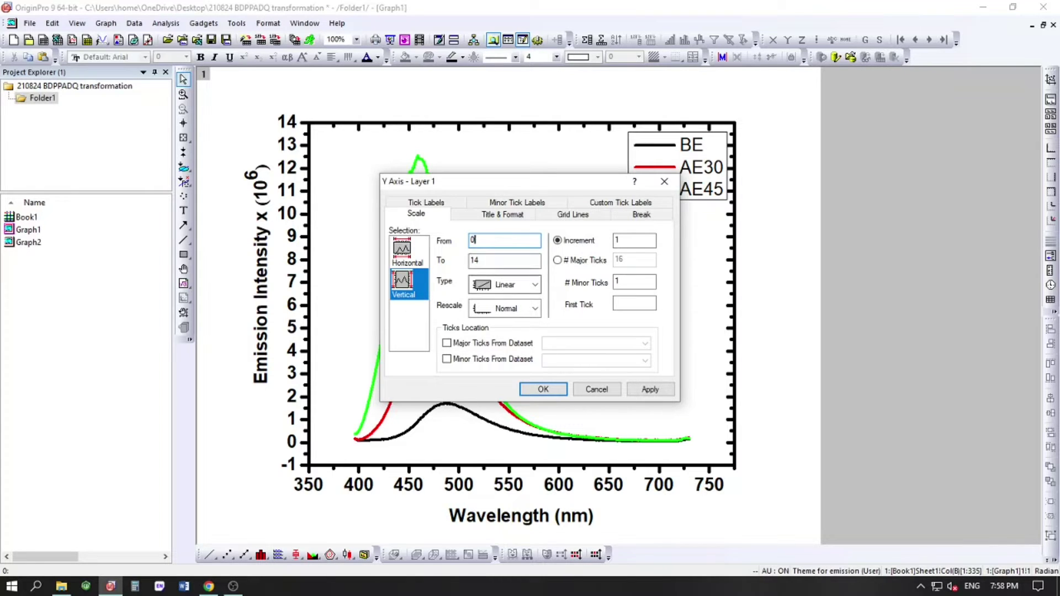
left_click(644, 391)
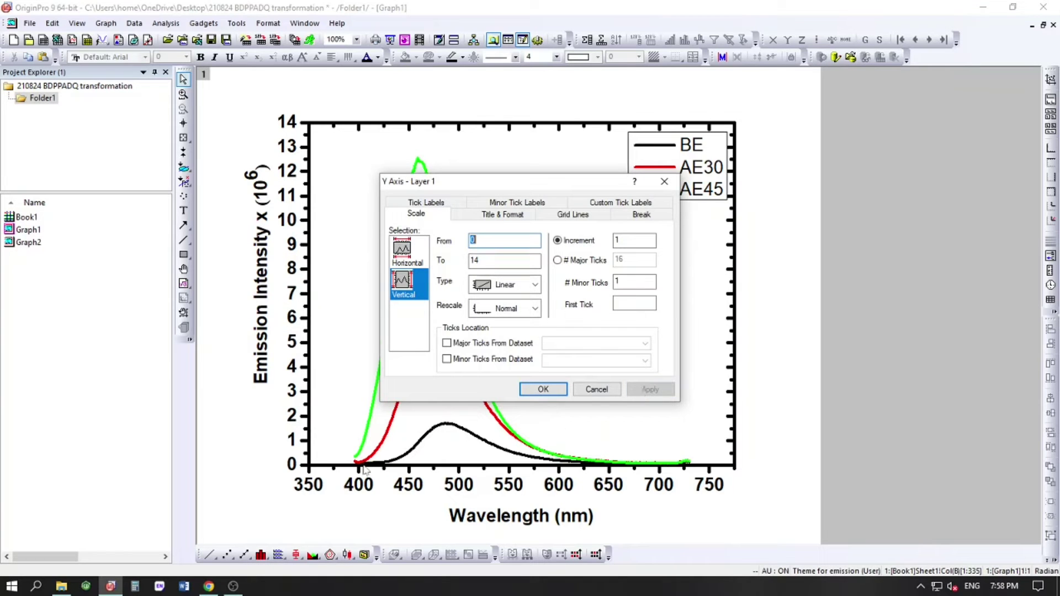
double_click(635, 241)
type("2")
left_click(649, 389)
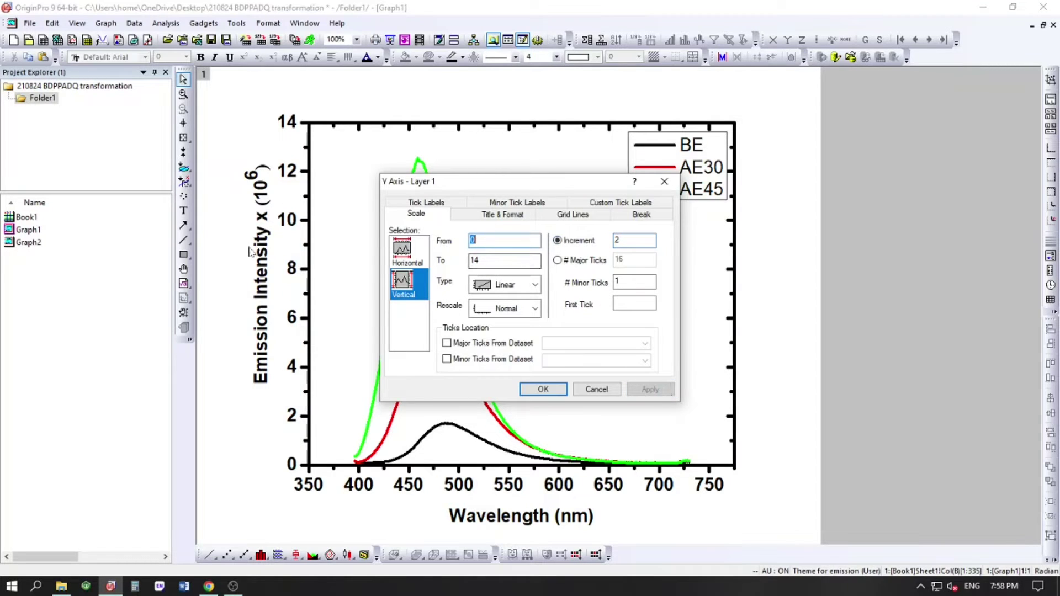
left_click(540, 389)
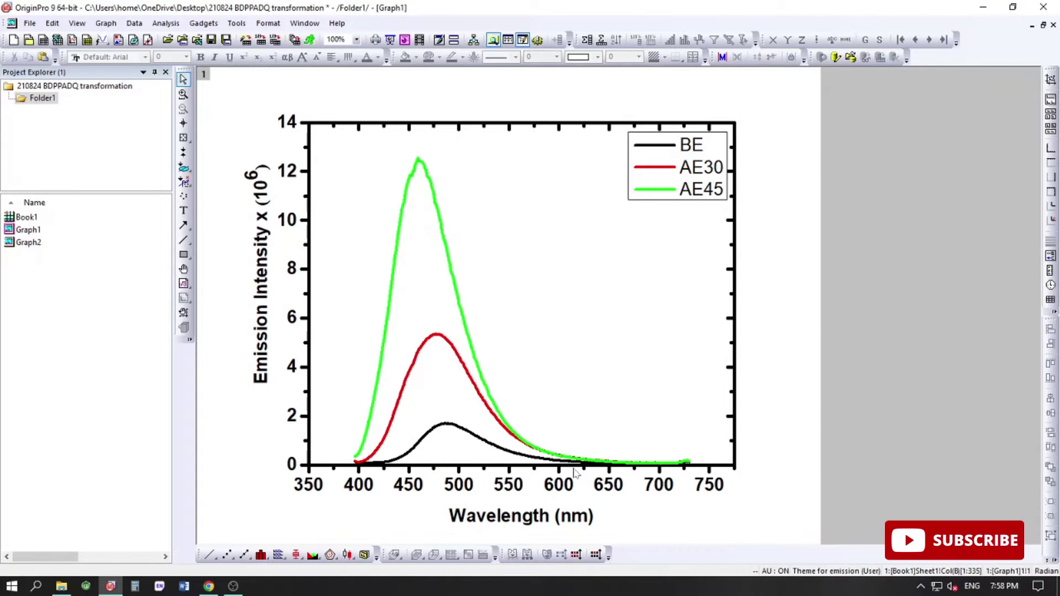
Step: Set the X axis range of Graph1 from 400 to 650
double_click(575, 469)
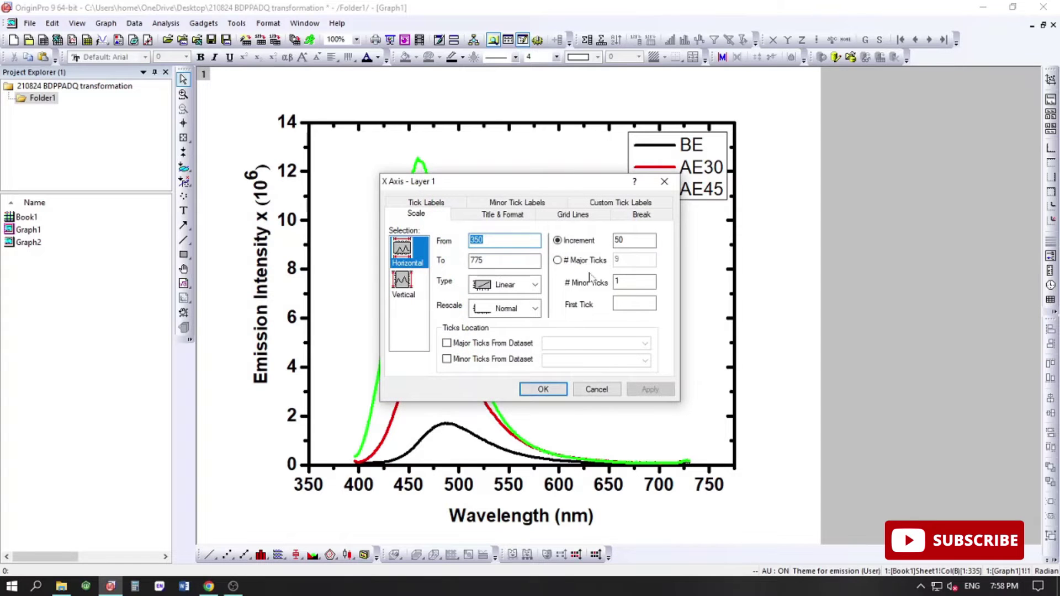
left_click_drag(533, 183, 837, 214)
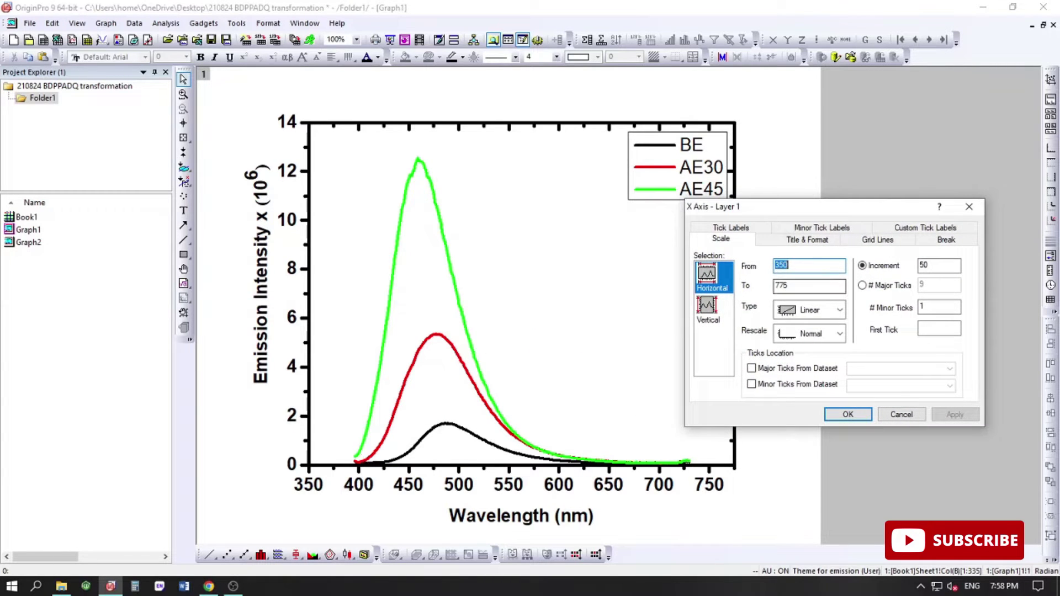
type("400")
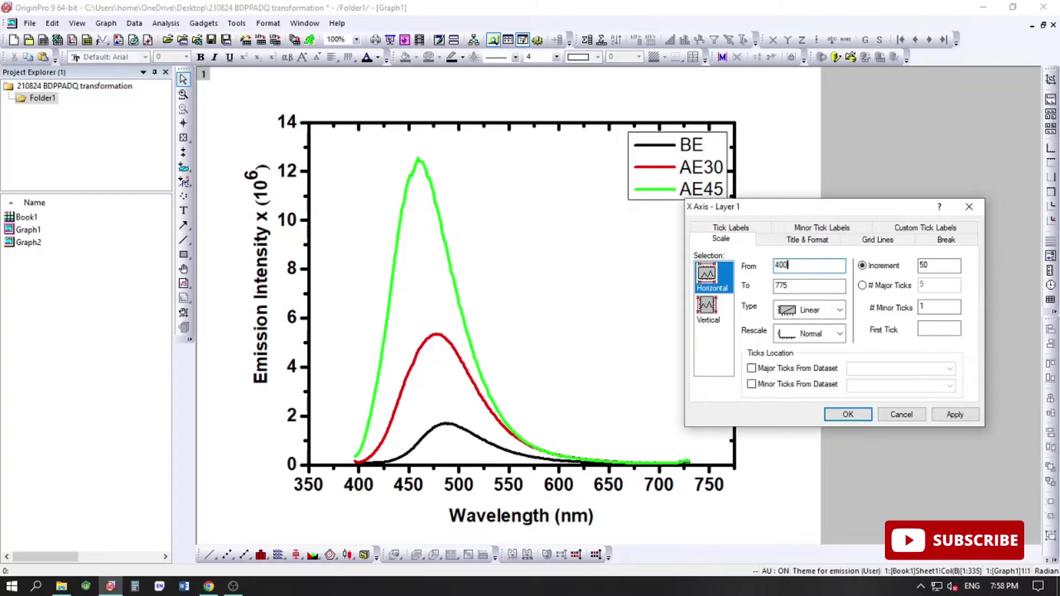
key("Tab")
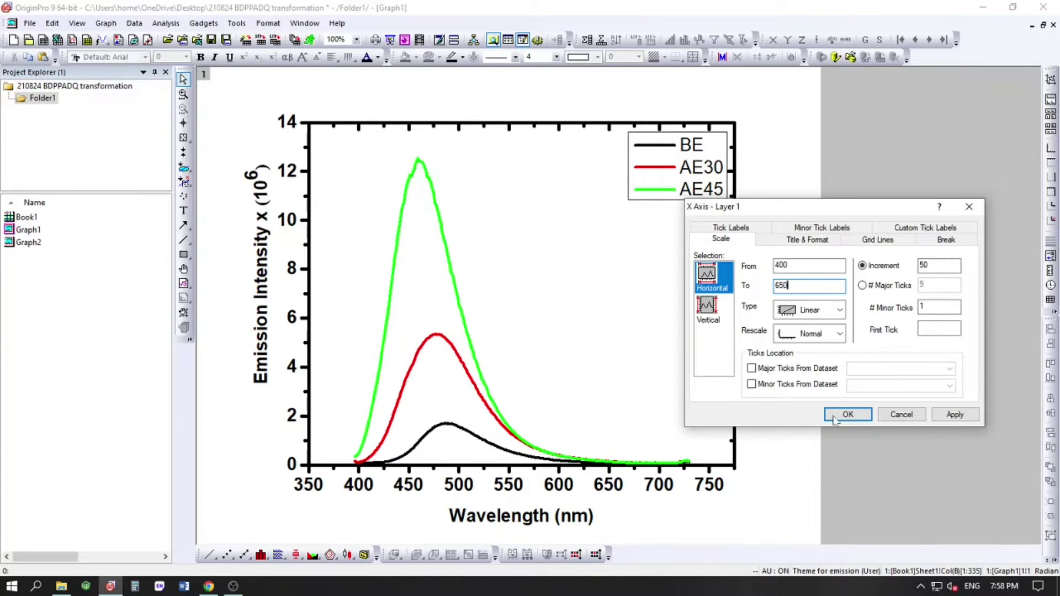
left_click(951, 415)
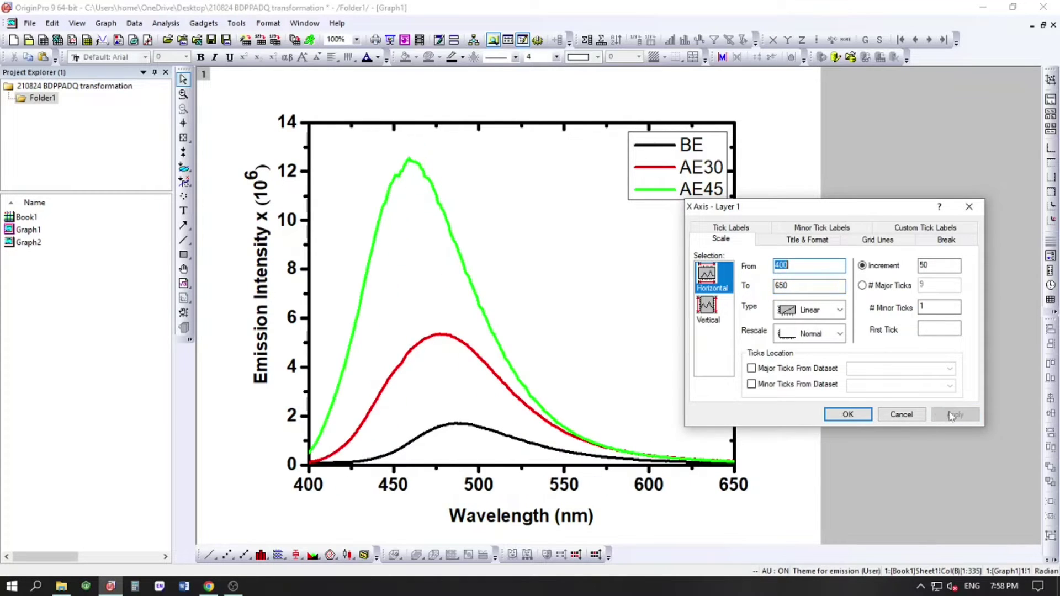
left_click(848, 415)
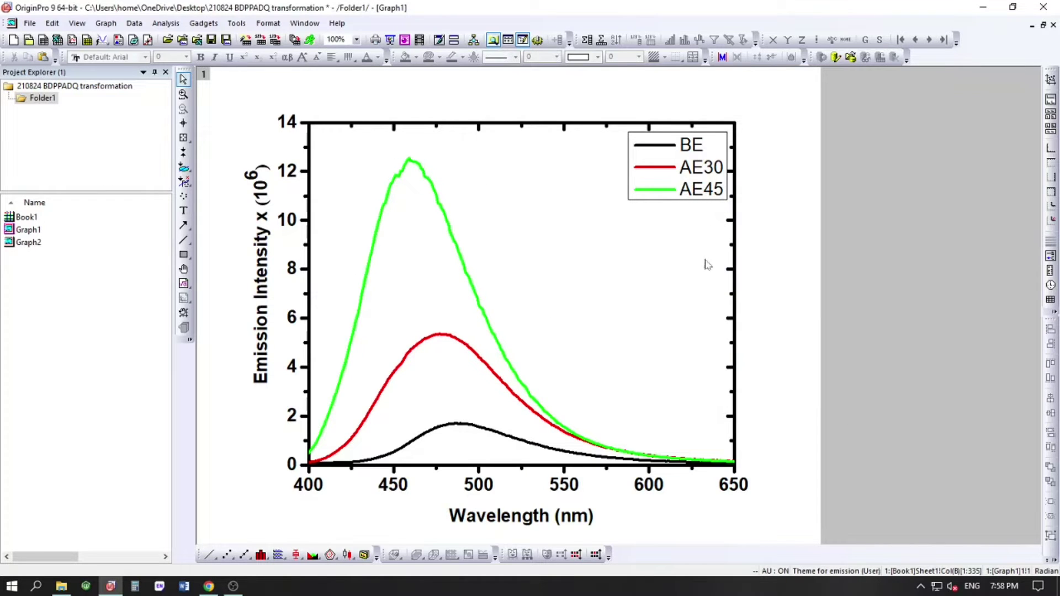
Step: Make the legend text bold at size 26 and fit the legend inside the plot frame's upper-right corner
left_click_drag(698, 186, 665, 160)
double_click(699, 208)
left_click(200, 57)
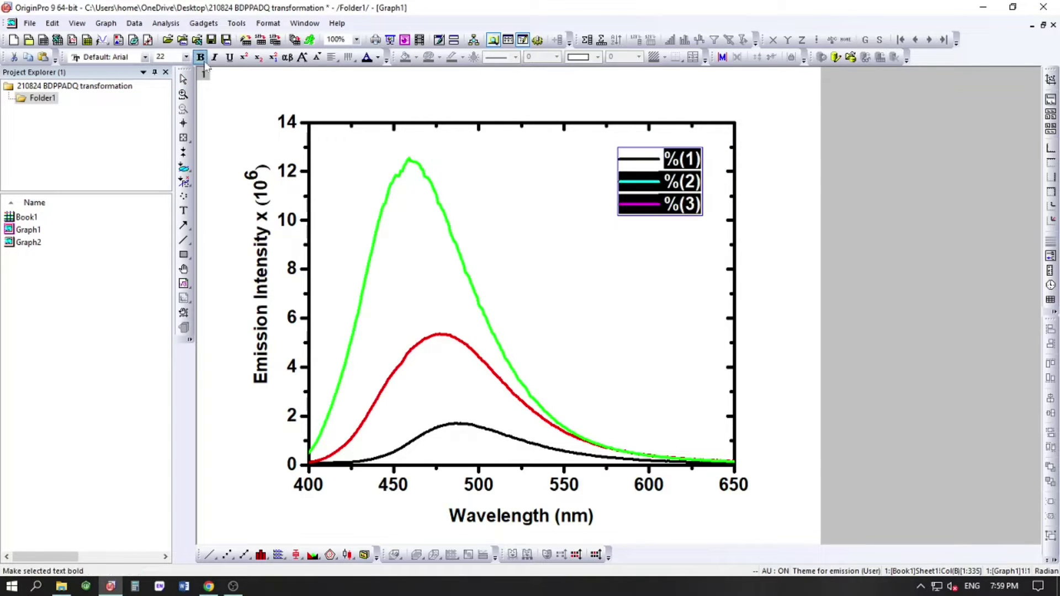
left_click(212, 96)
left_click(685, 203)
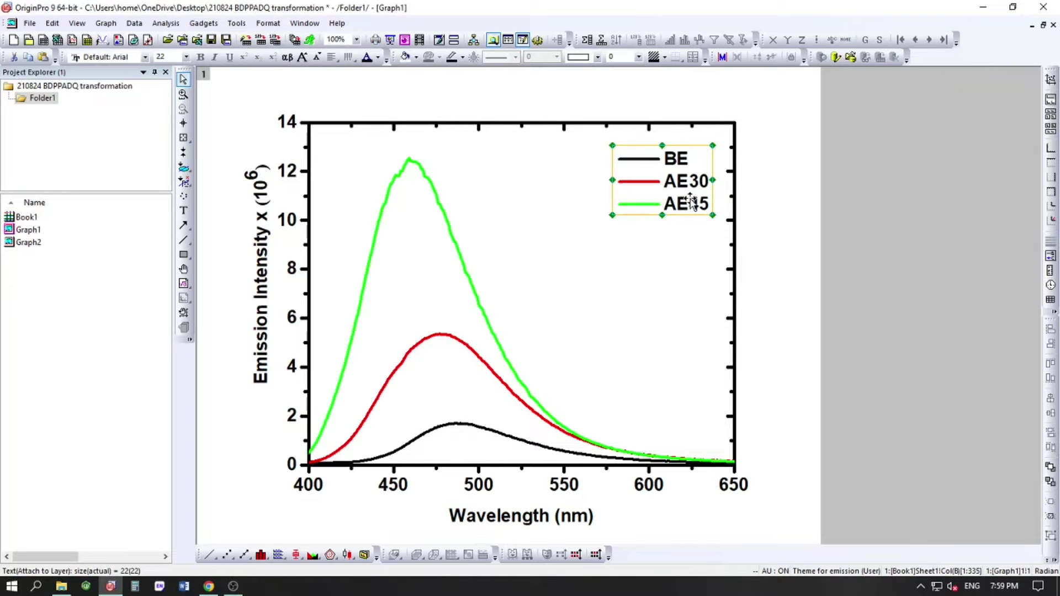
left_click(186, 57)
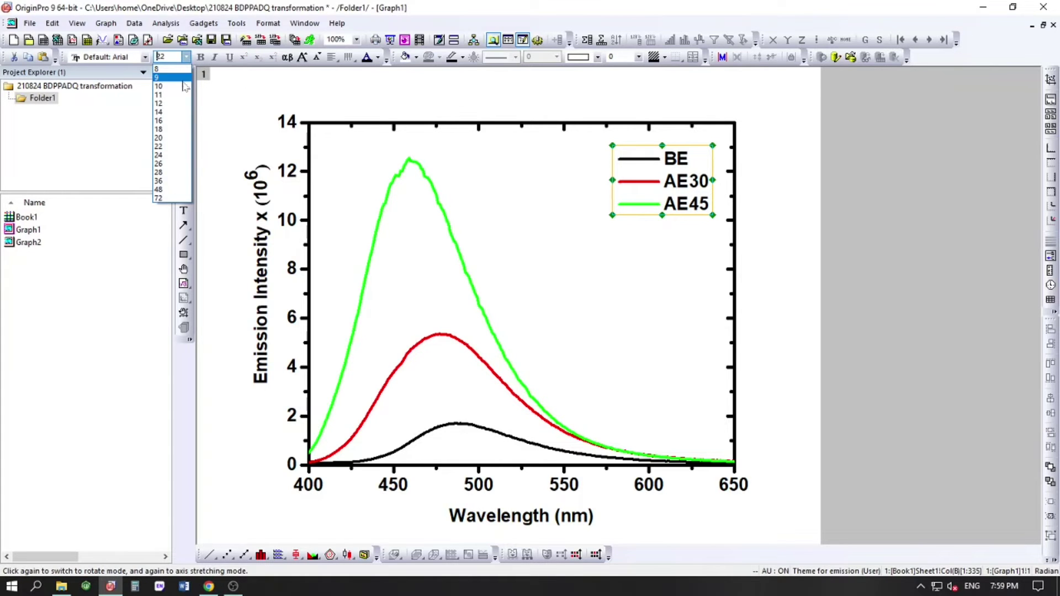
left_click(165, 163)
left_click(702, 137)
left_click_drag(680, 184, 677, 175)
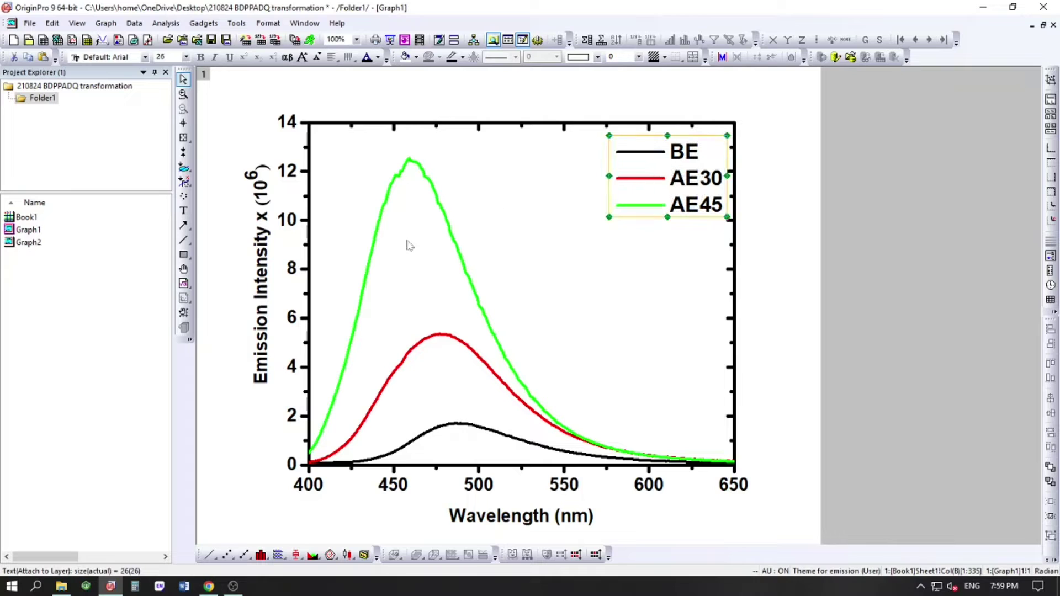
Step: Set the font size of the Emission Intensity and Wavelength axis titles to 26
left_click(262, 279)
left_click(187, 60)
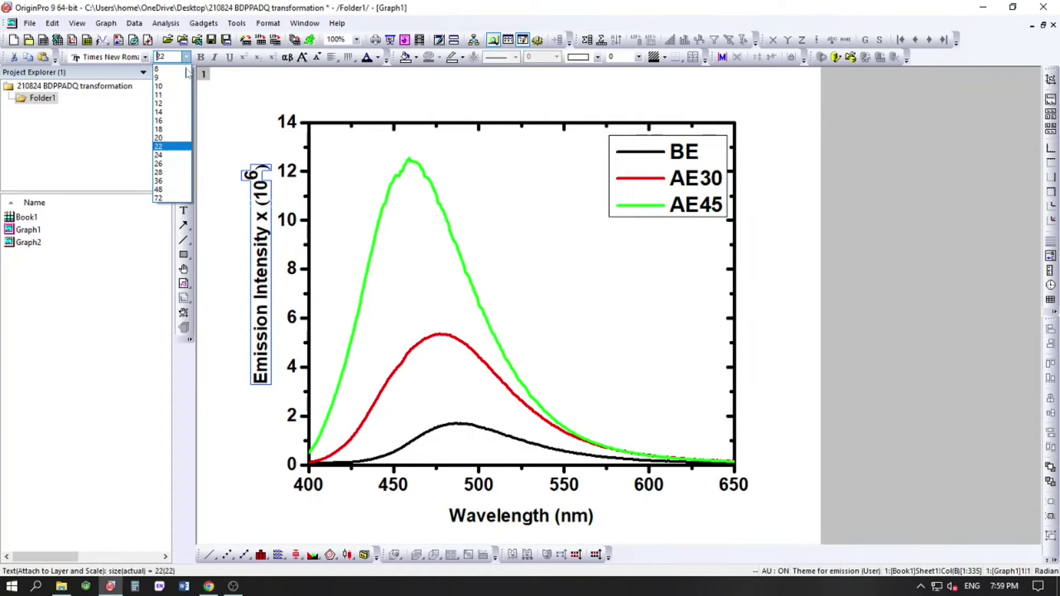
left_click(166, 162)
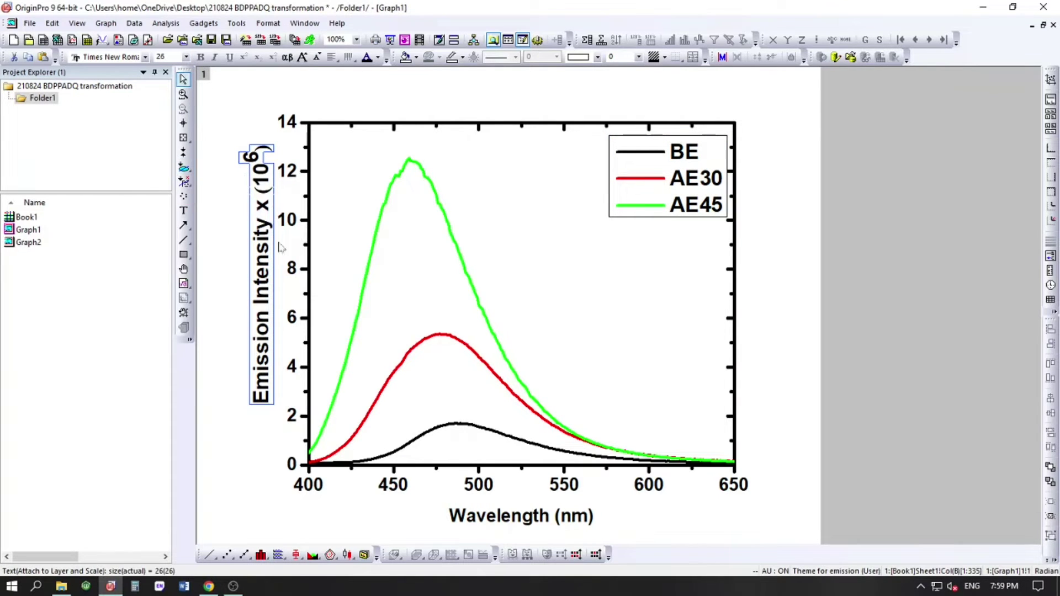
left_click(489, 523)
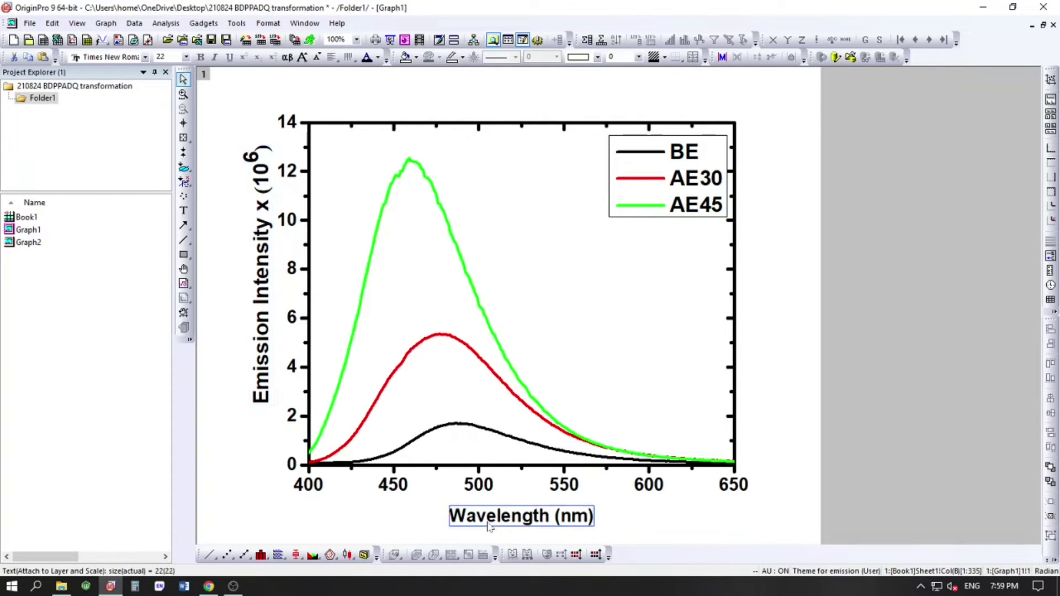
left_click(186, 57)
left_click(163, 155)
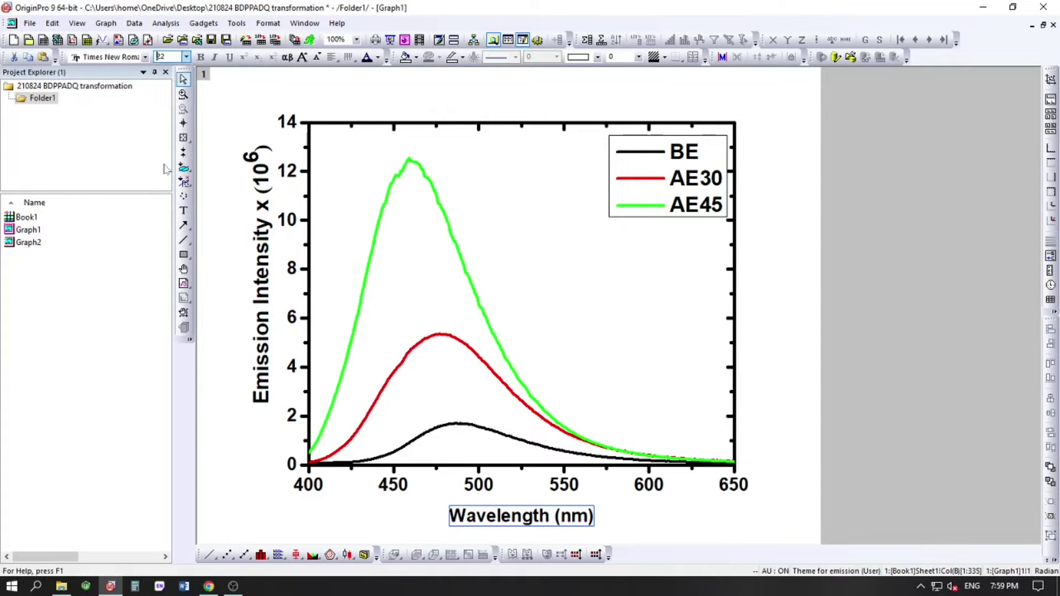
left_click(793, 412)
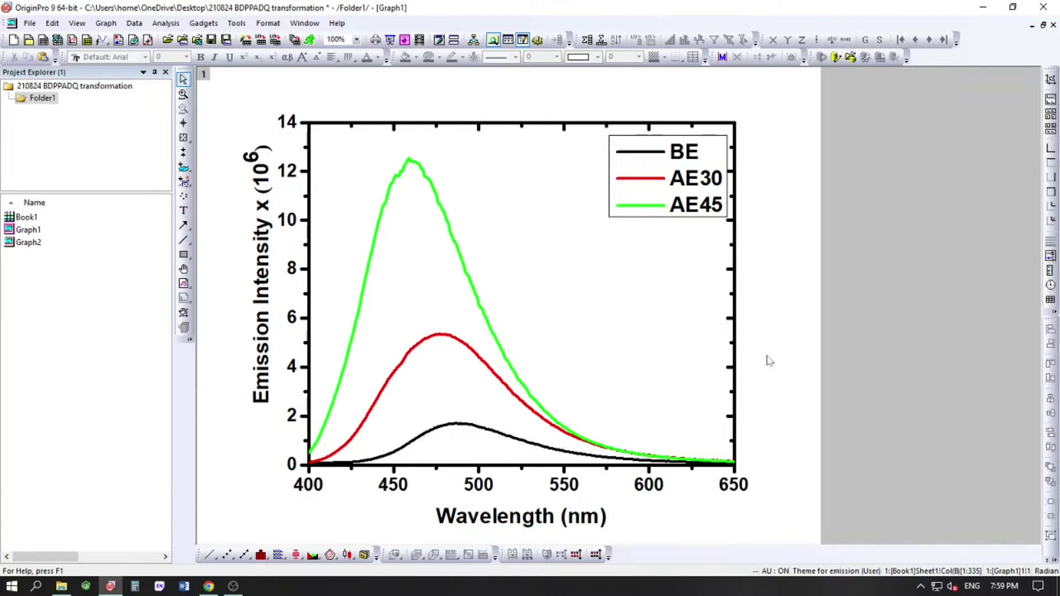
Step: Remove the legend's border by setting its background to None, and nudge the legend slightly away from the plot frame
left_click(672, 167)
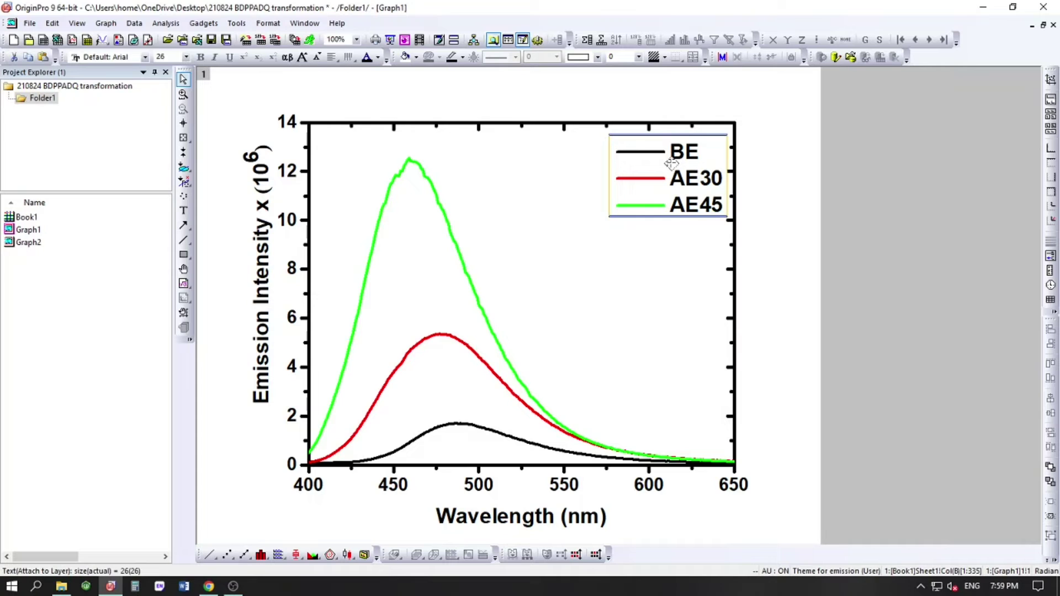
left_click_drag(672, 163, 672, 162)
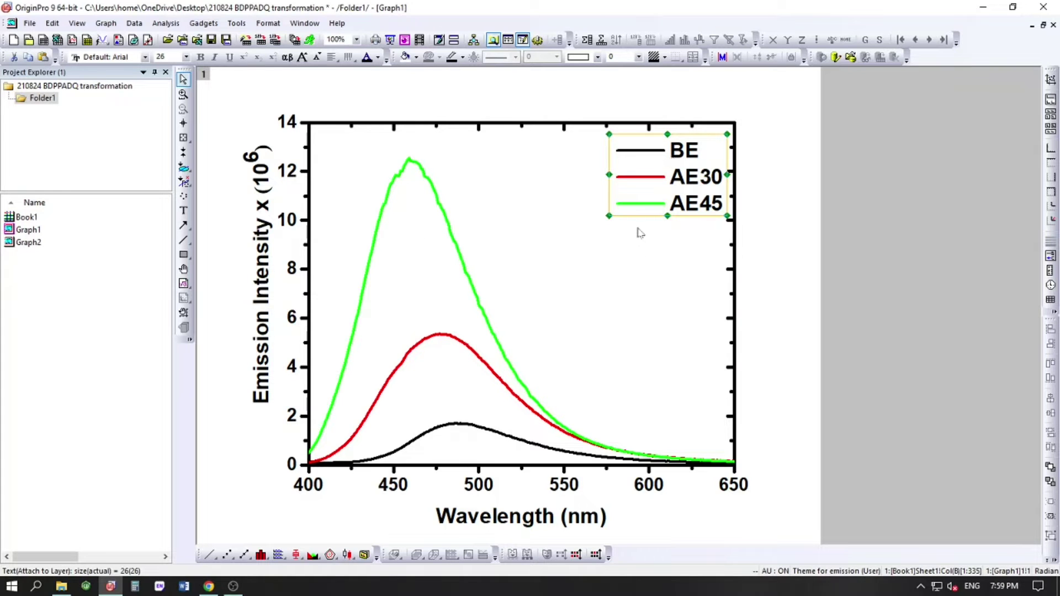
right_click(691, 182)
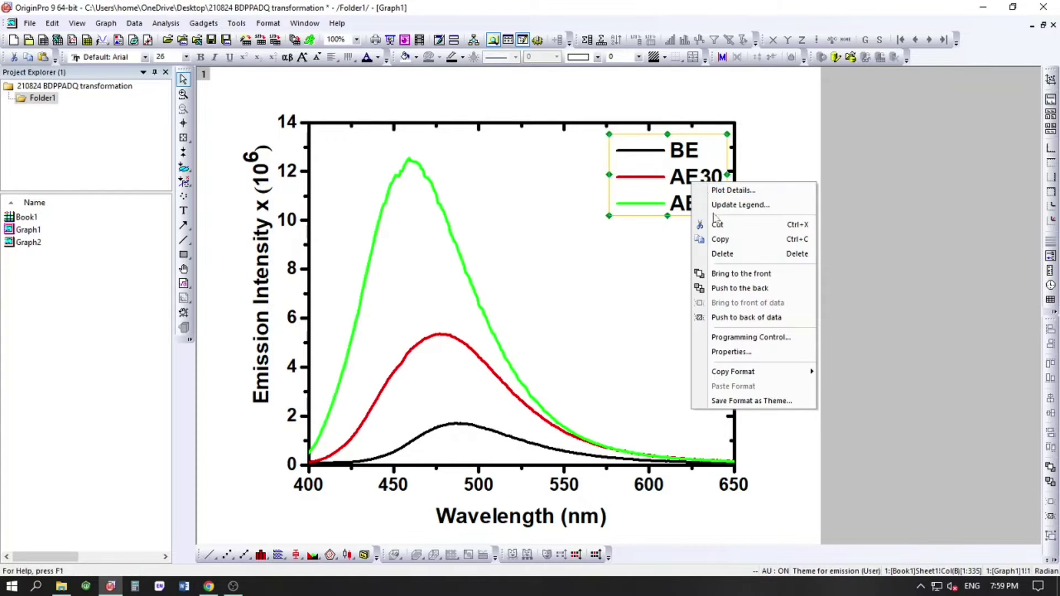
left_click(580, 164)
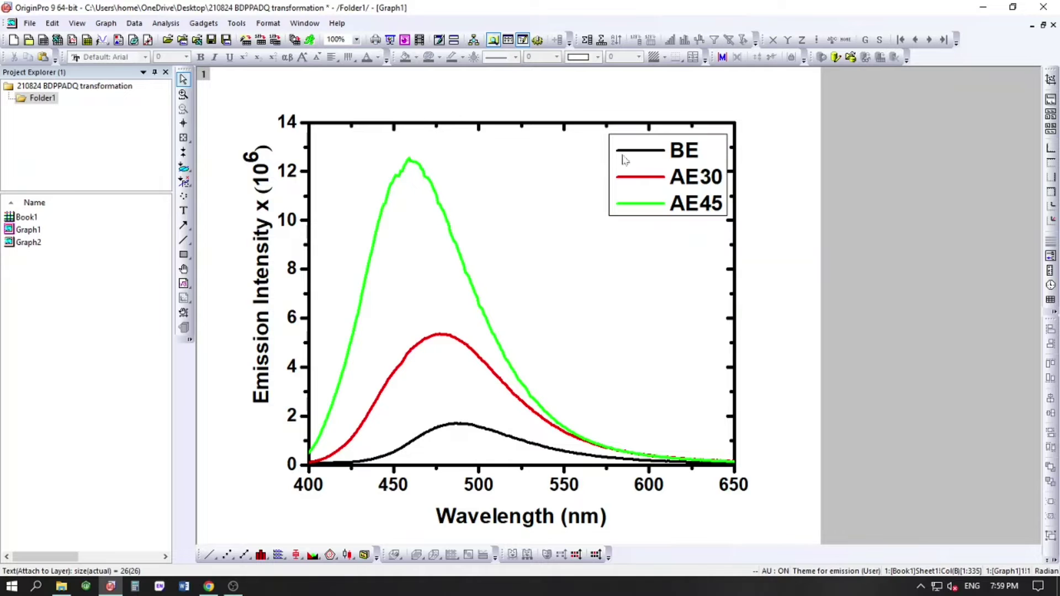
right_click(693, 187)
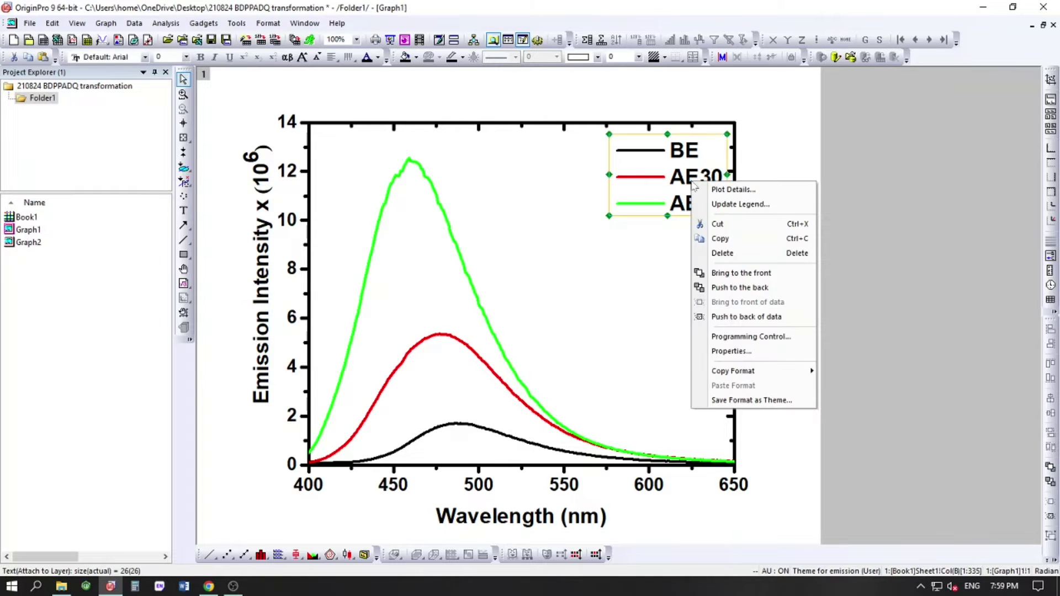
left_click(723, 345)
left_click(482, 188)
left_click(481, 200)
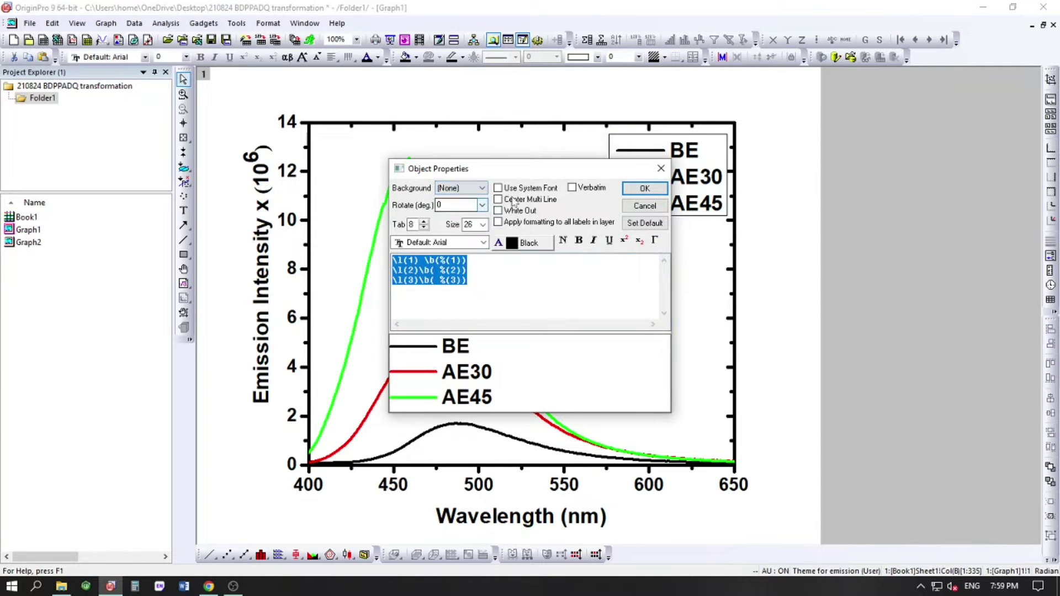
left_click(644, 189)
left_click_drag(690, 188, 685, 186)
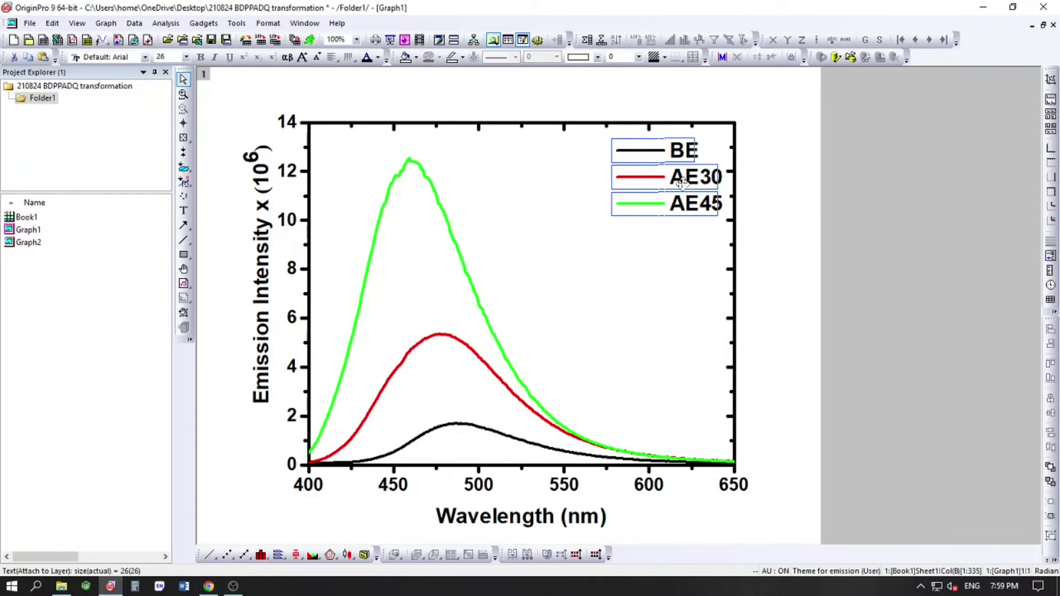
left_click(776, 197)
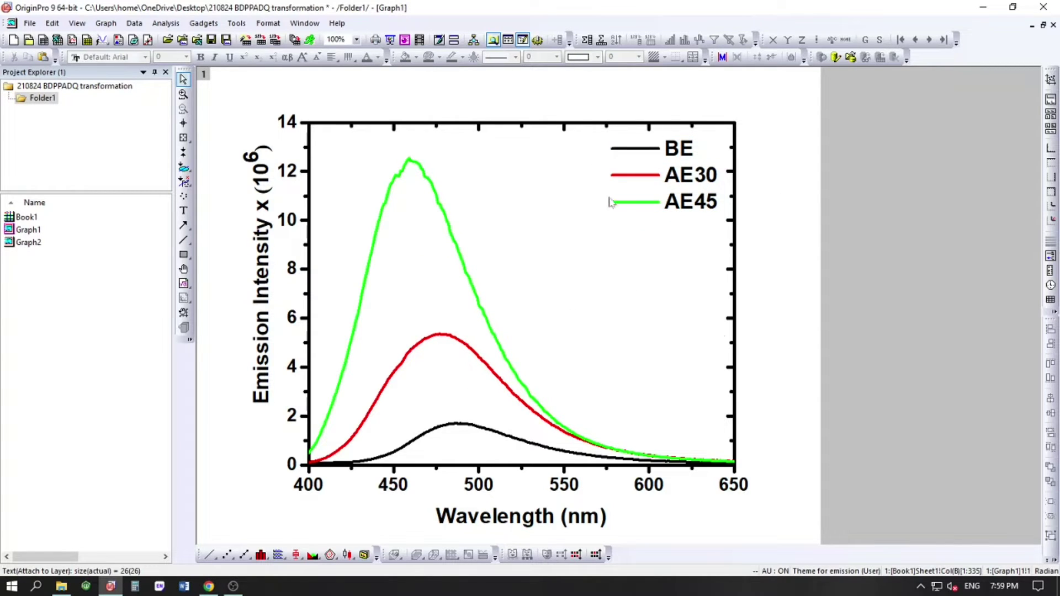
Step: In Graph2, change the Y-axis title to "Normalized Emission Intensity", dropping the x (10^6) factor
double_click(74, 245)
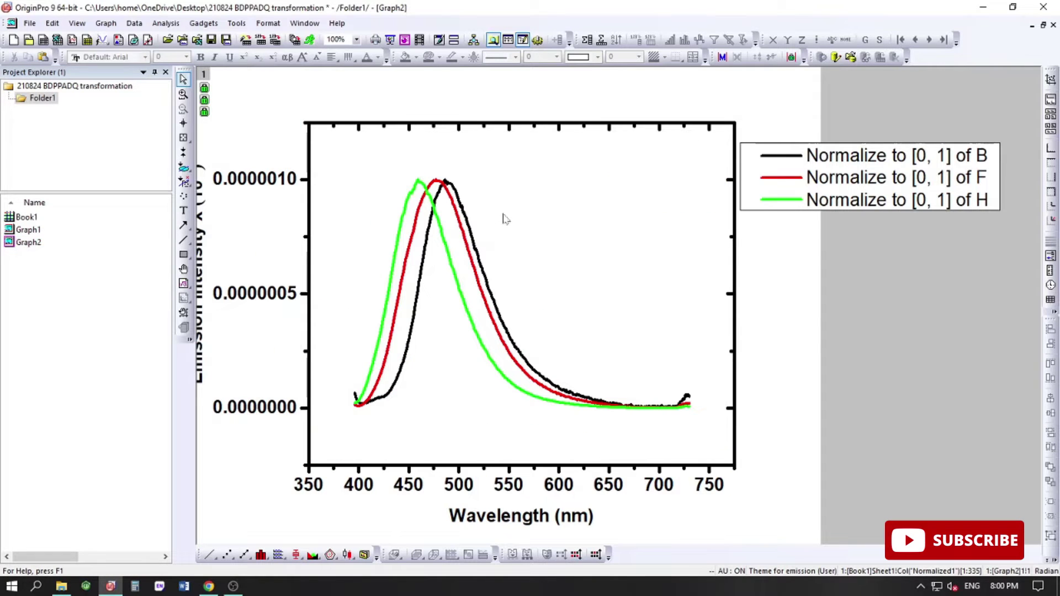
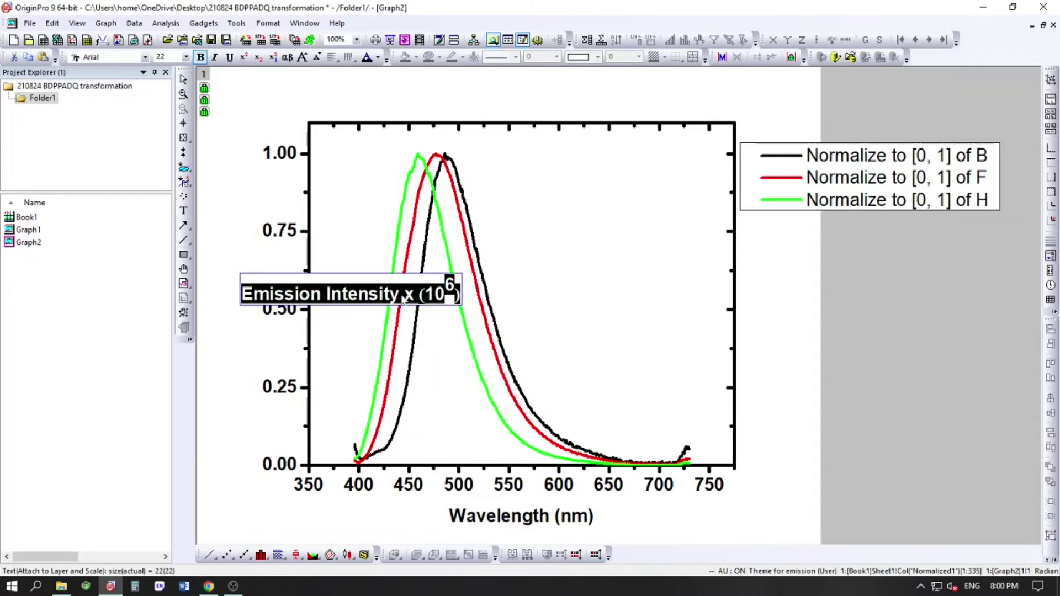
key("Delete")
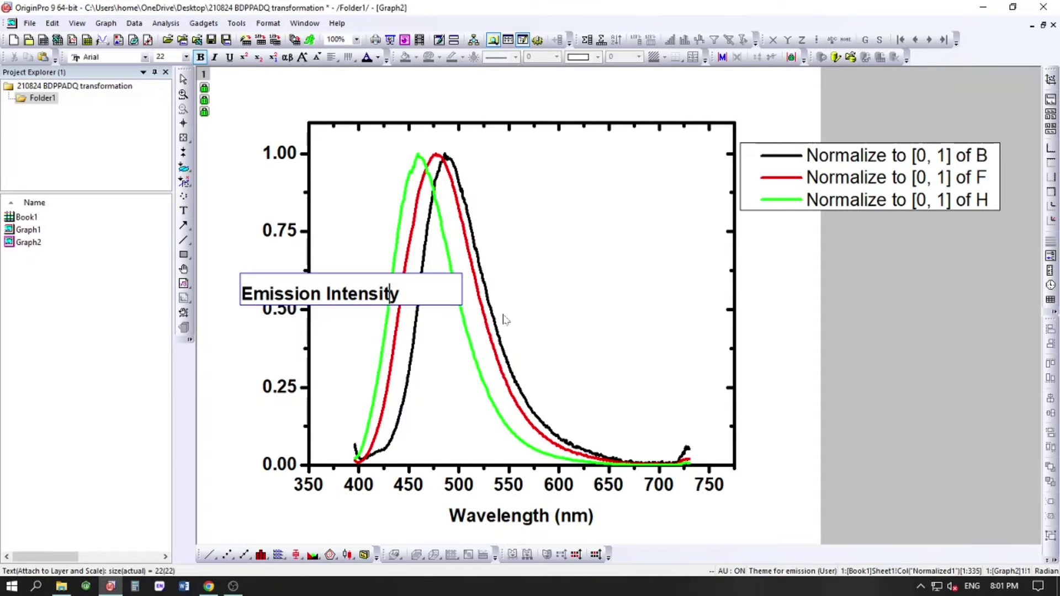
type("Normali")
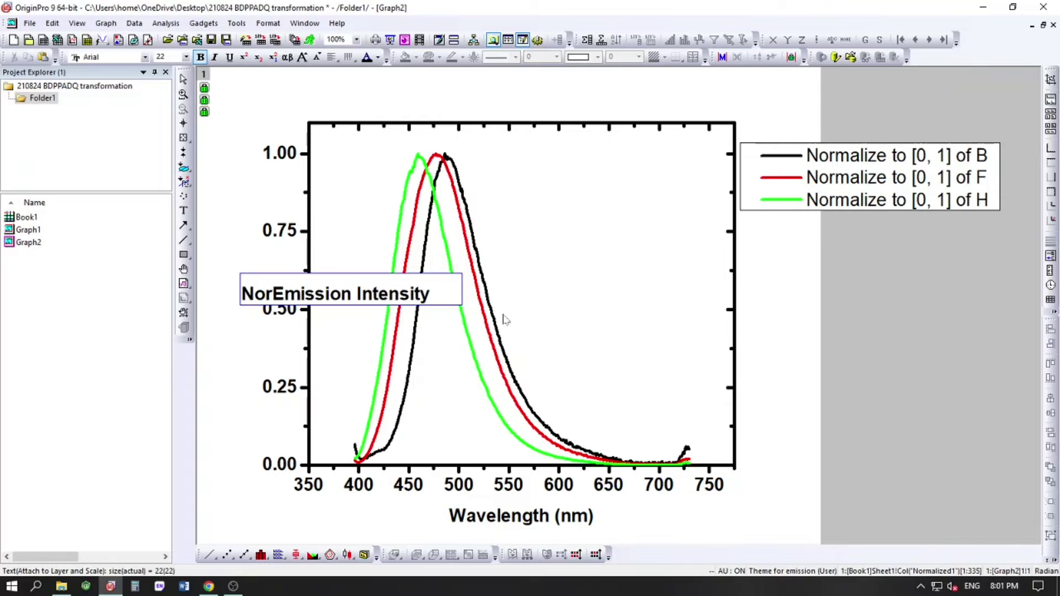
type("zed")
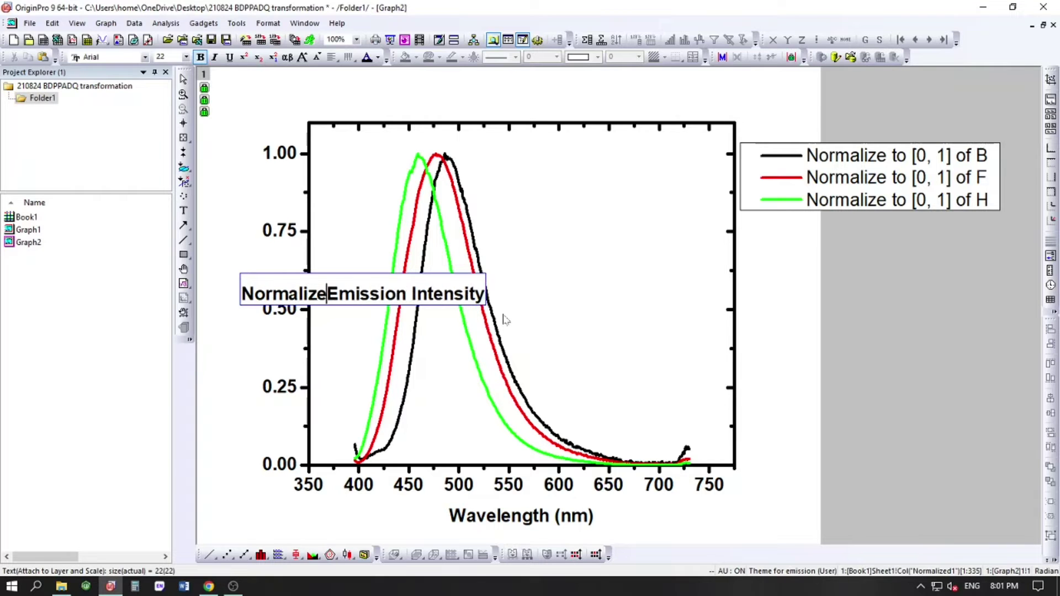
left_click(767, 335)
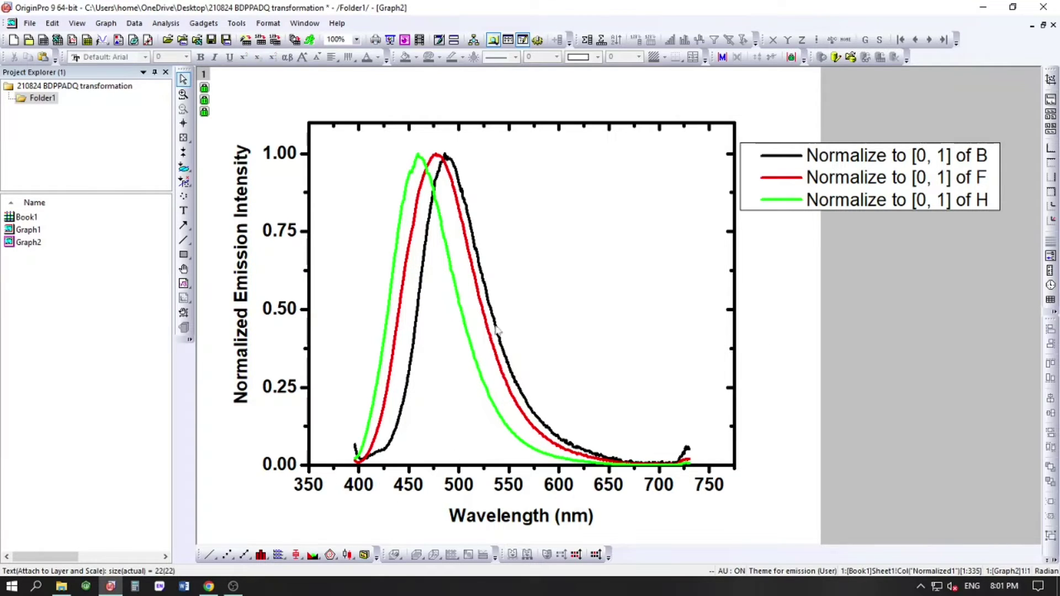
Step: Set the Wavelength axis scale of Graph2 to run from 400 to 700
double_click(502, 471)
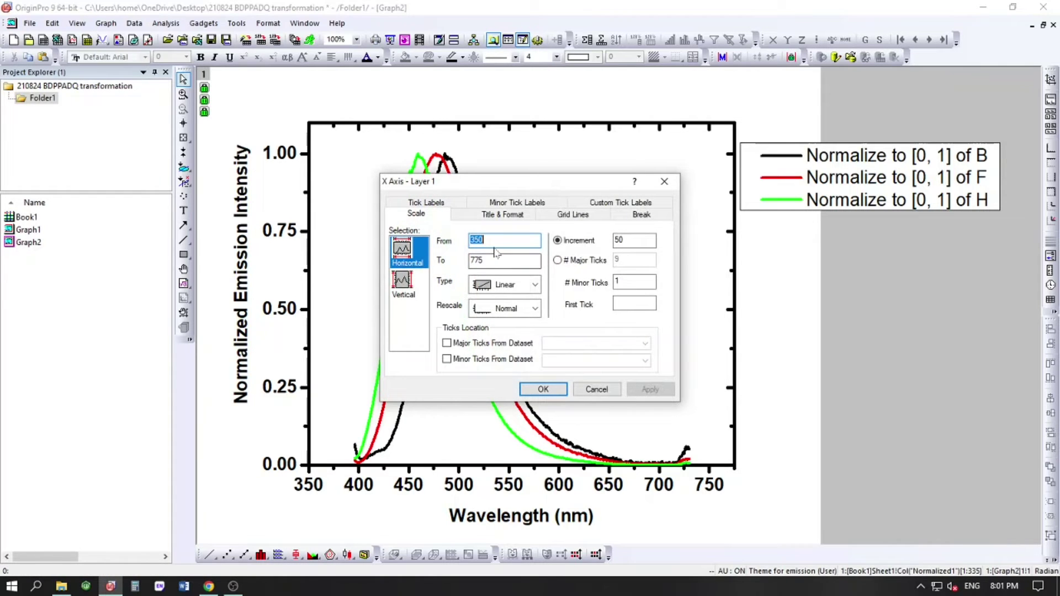
type("40")
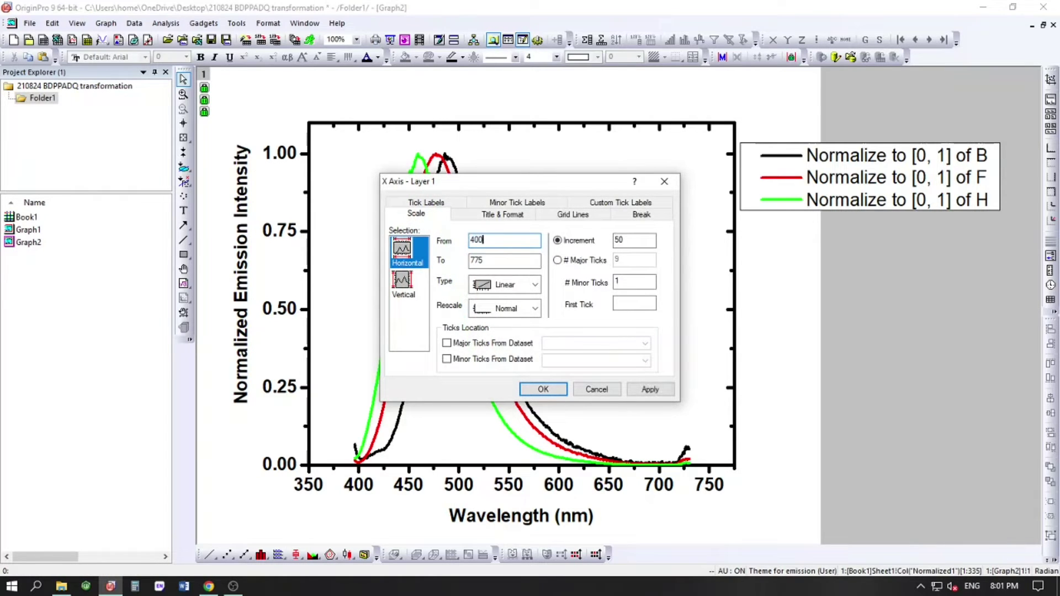
type("0")
key("Tab")
type("70")
left_click(656, 393)
left_click(545, 391)
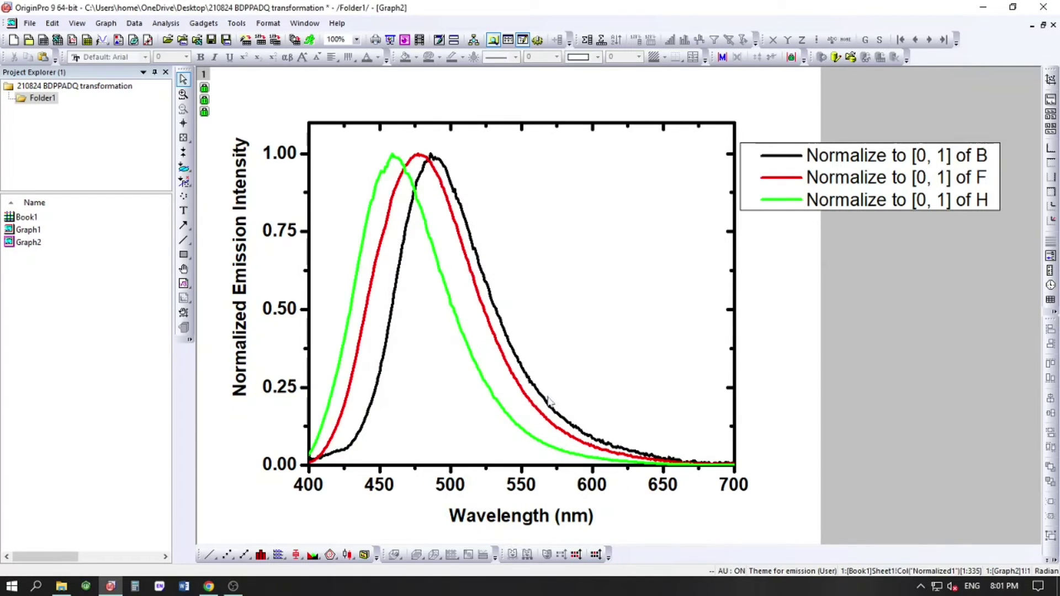
Step: Move Graph2's legend over the plot frame and make it borderless with bold text at size 26
left_click_drag(903, 199, 662, 181)
double_click(604, 179)
left_click_drag(581, 161, 628, 232)
left_click(648, 219)
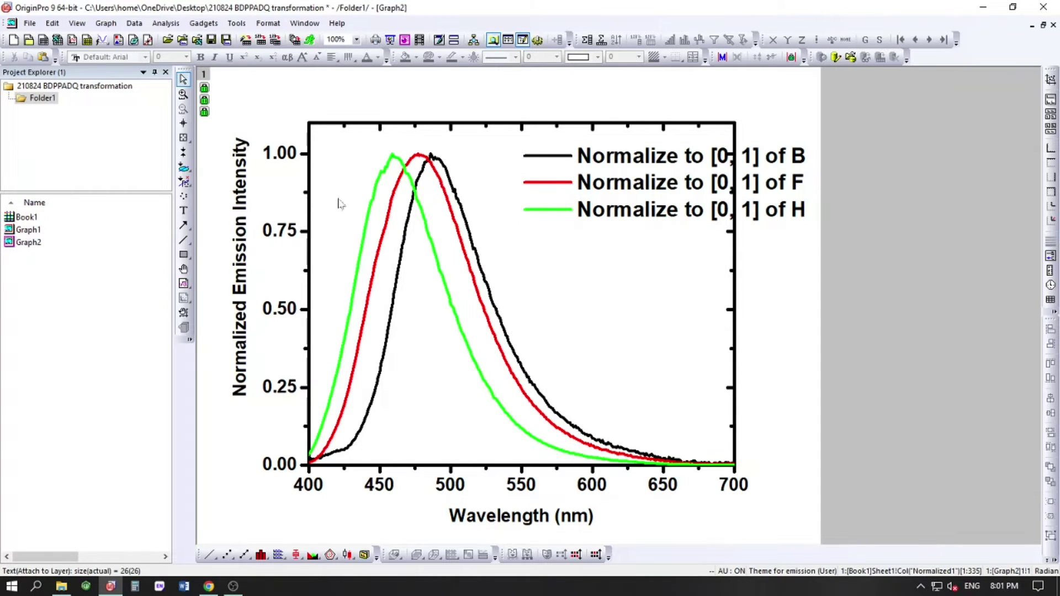
Step: Rename Graph2's legend entries to BE, AE30 and AE45, matching the legend in Graph1
double_click(25, 229)
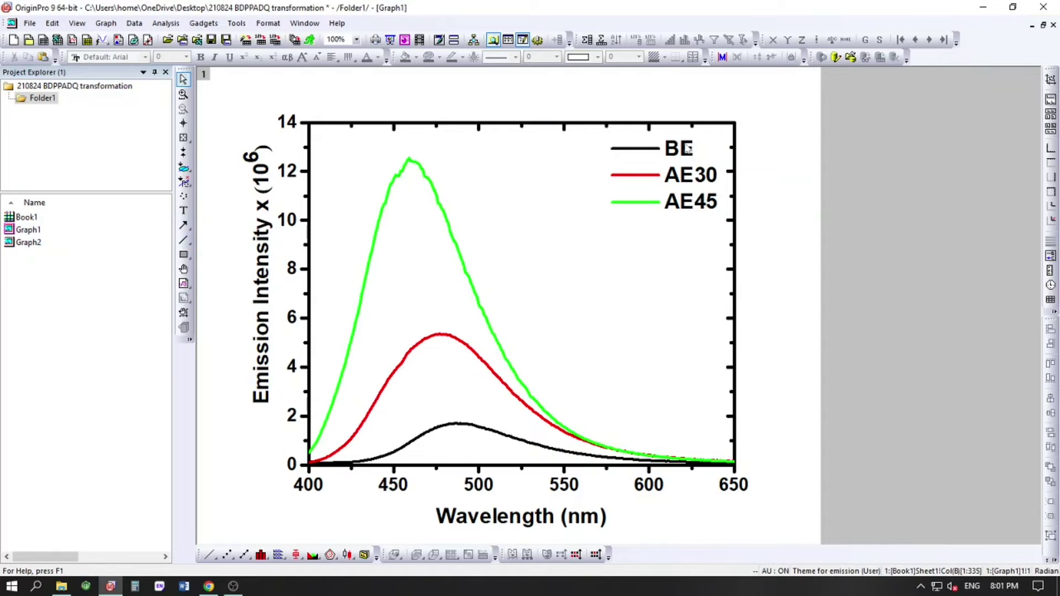
double_click(27, 241)
double_click(682, 163)
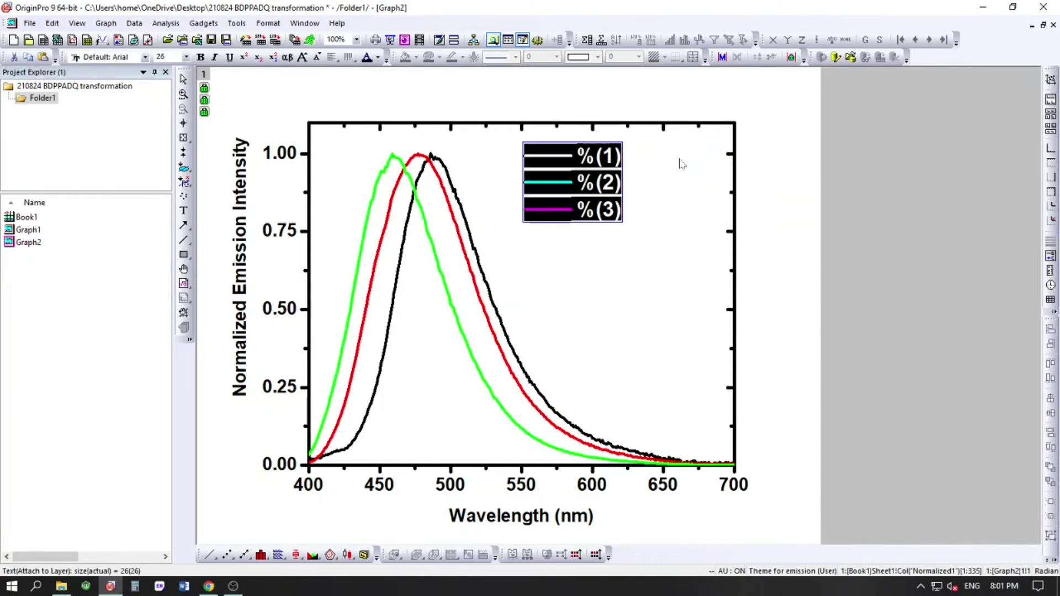
left_click_drag(577, 160, 638, 166)
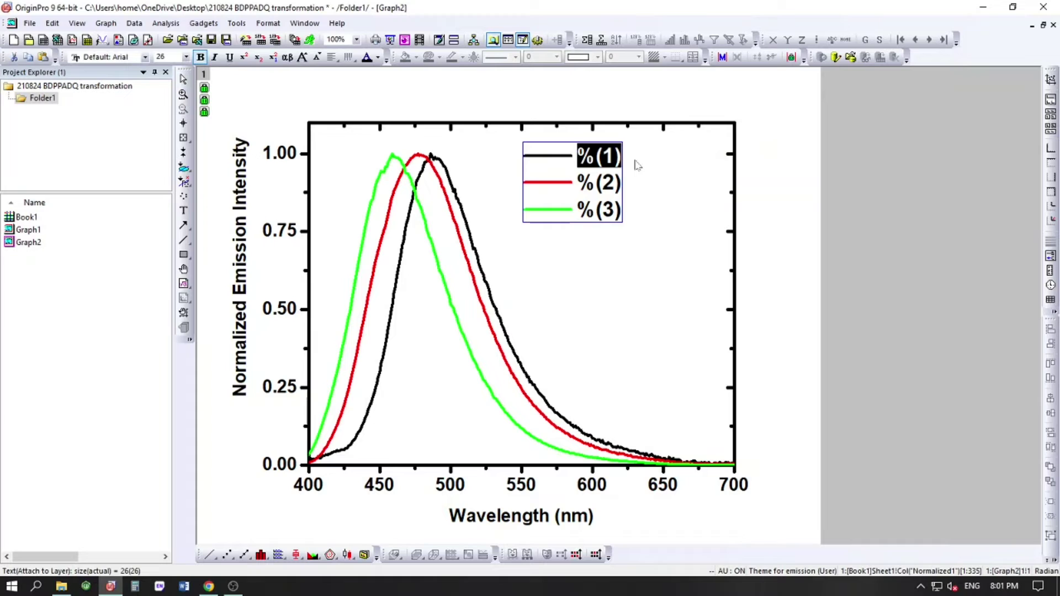
type("BE")
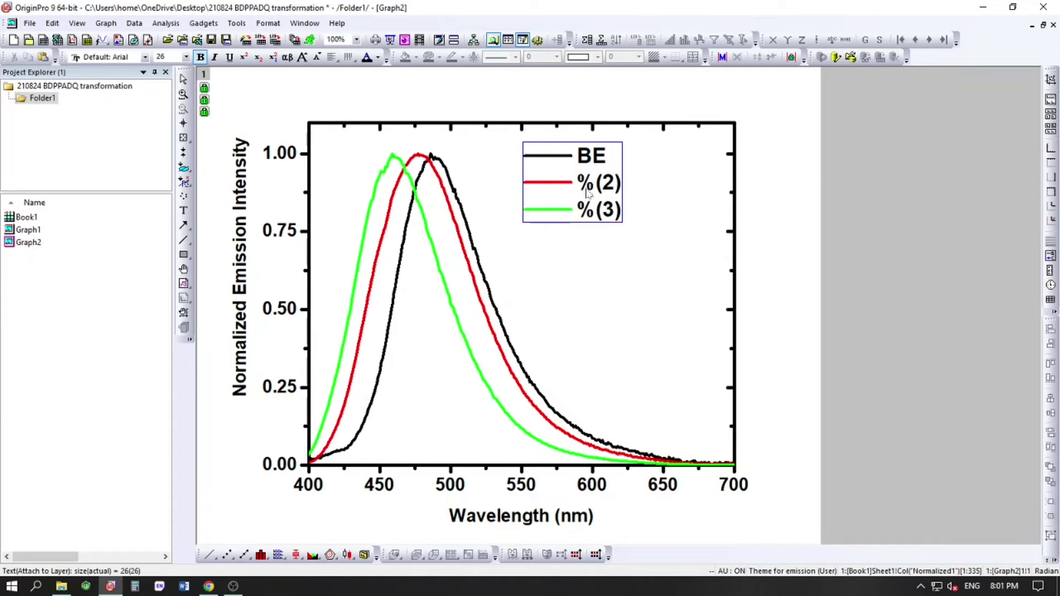
left_click_drag(577, 183, 629, 193)
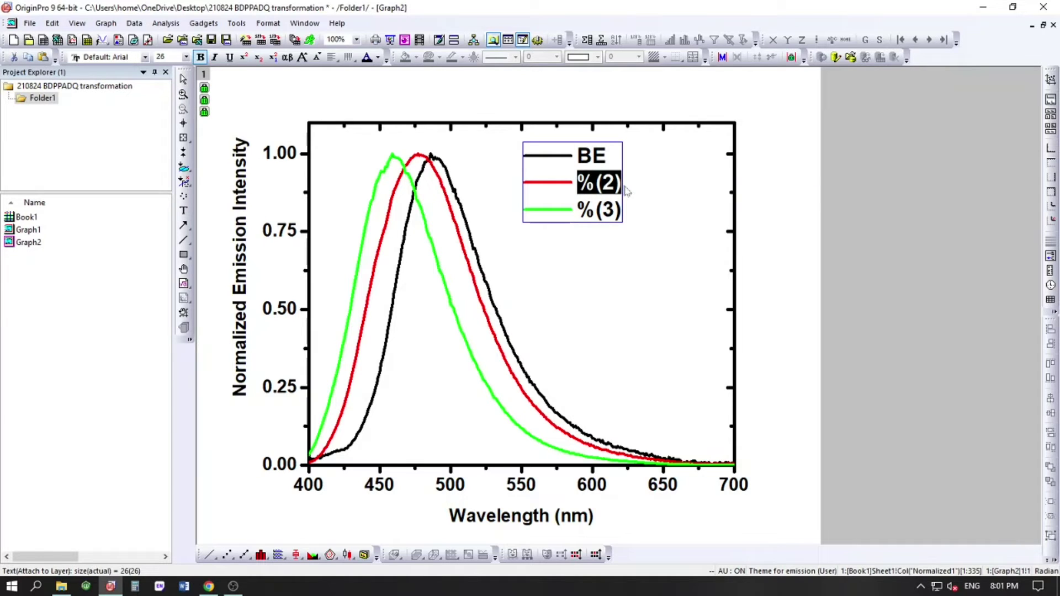
type("AE30")
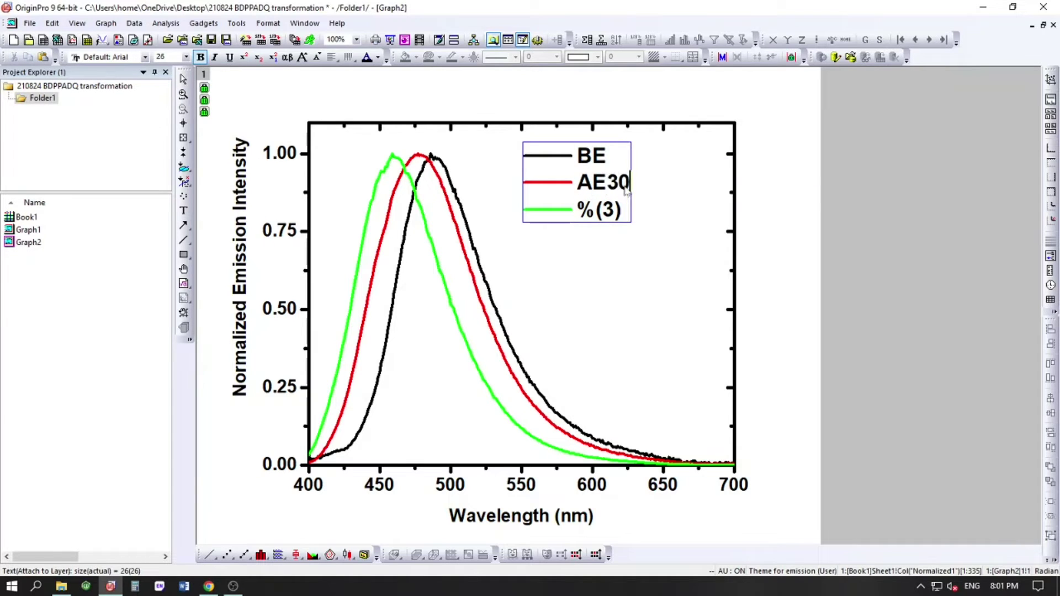
left_click_drag(577, 210, 636, 219)
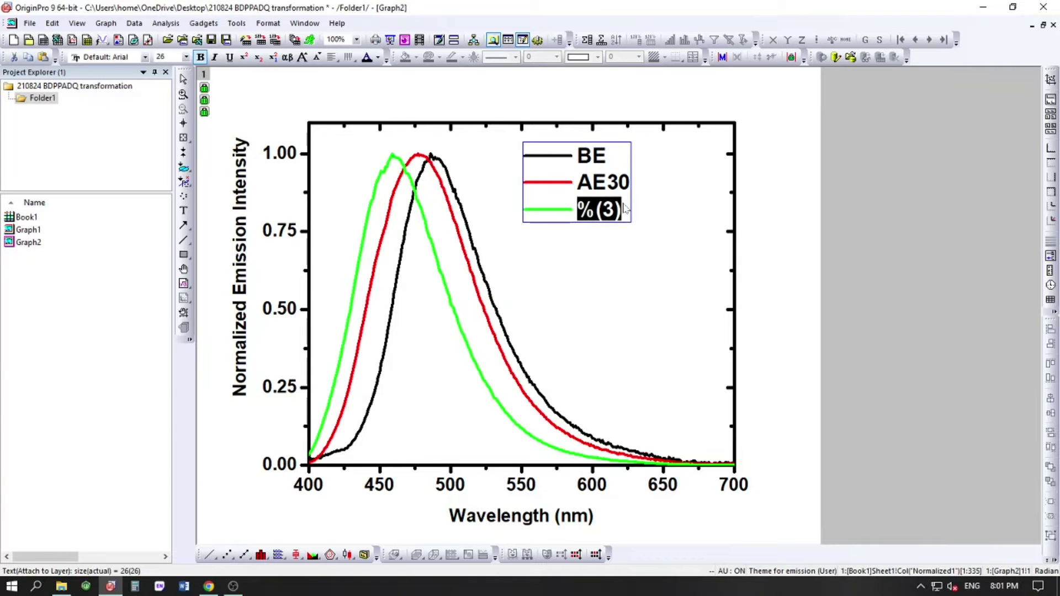
type("AE45")
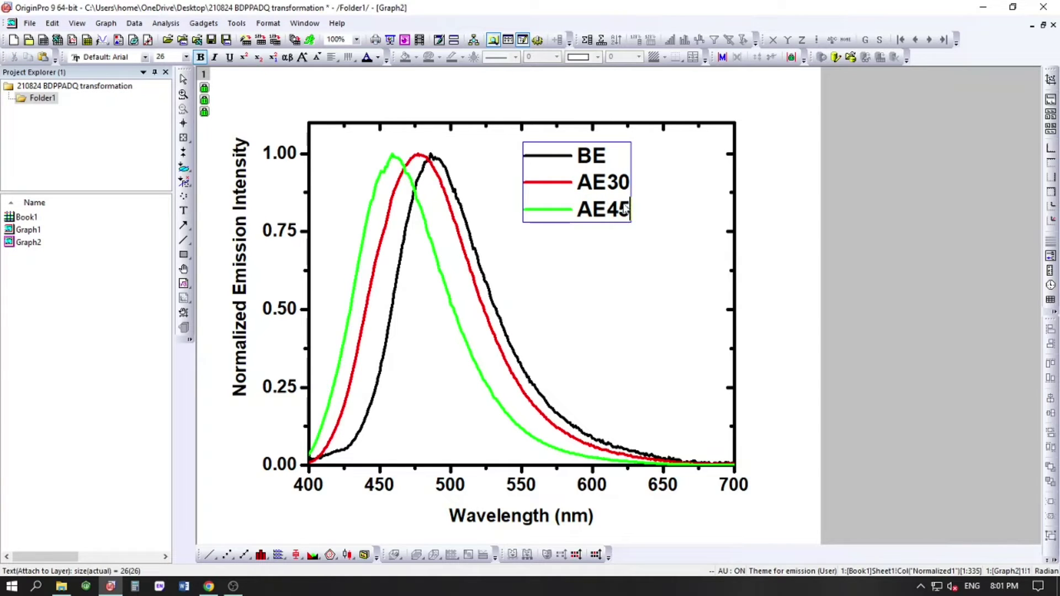
Step: Finish editing the legend text and move Graph2's legend into the upper-right corner of the plot frame
left_click(769, 249)
left_click(647, 168)
left_click_drag(647, 167, 738, 164)
left_click(773, 221)
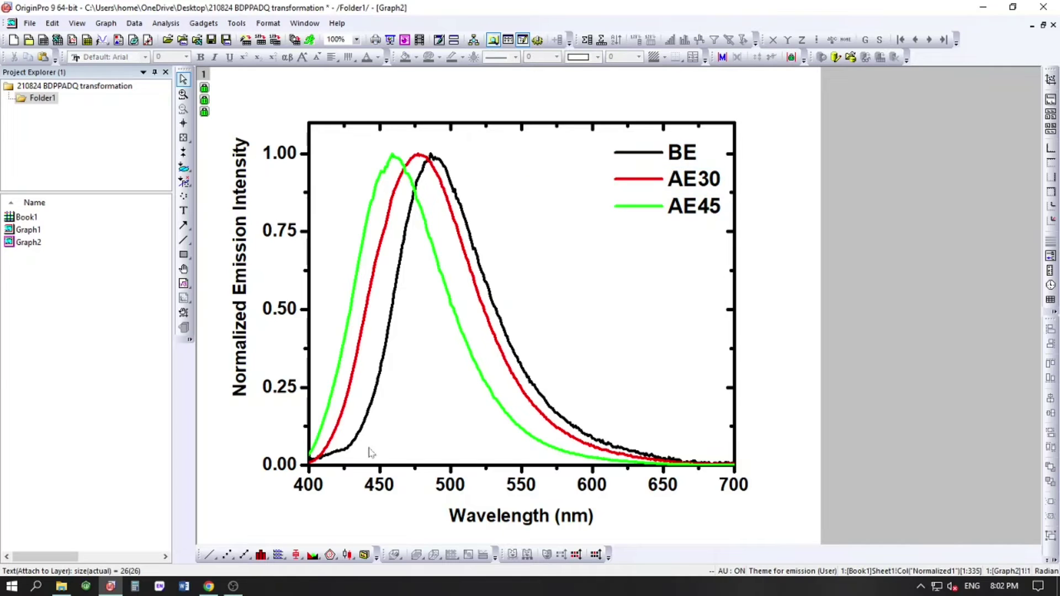
Step: Compare the original spectra in Graph1 with the normalized spectra in Graph2
left_click(58, 232)
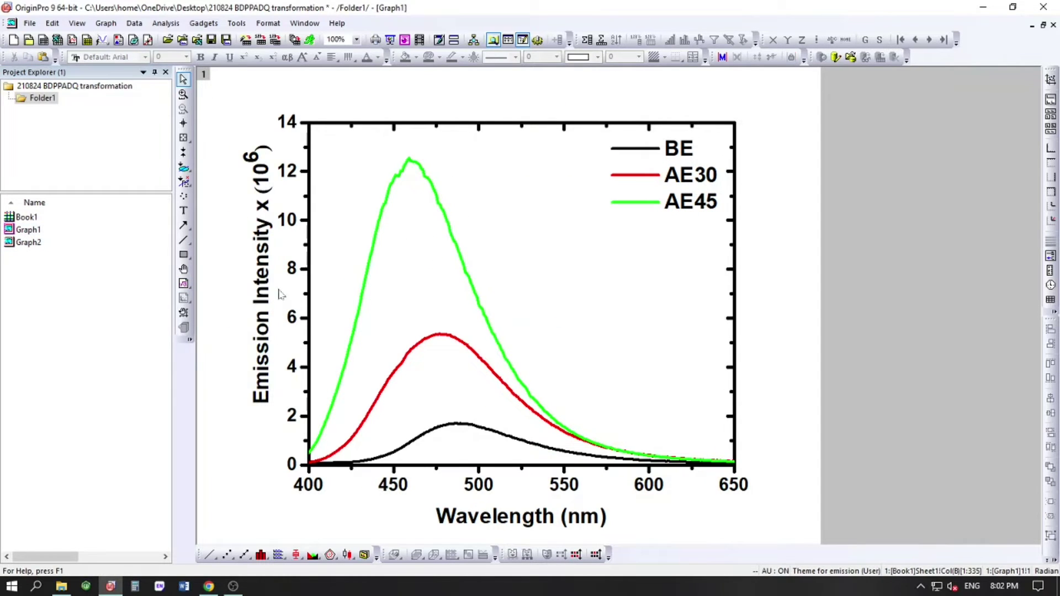
left_click(63, 245)
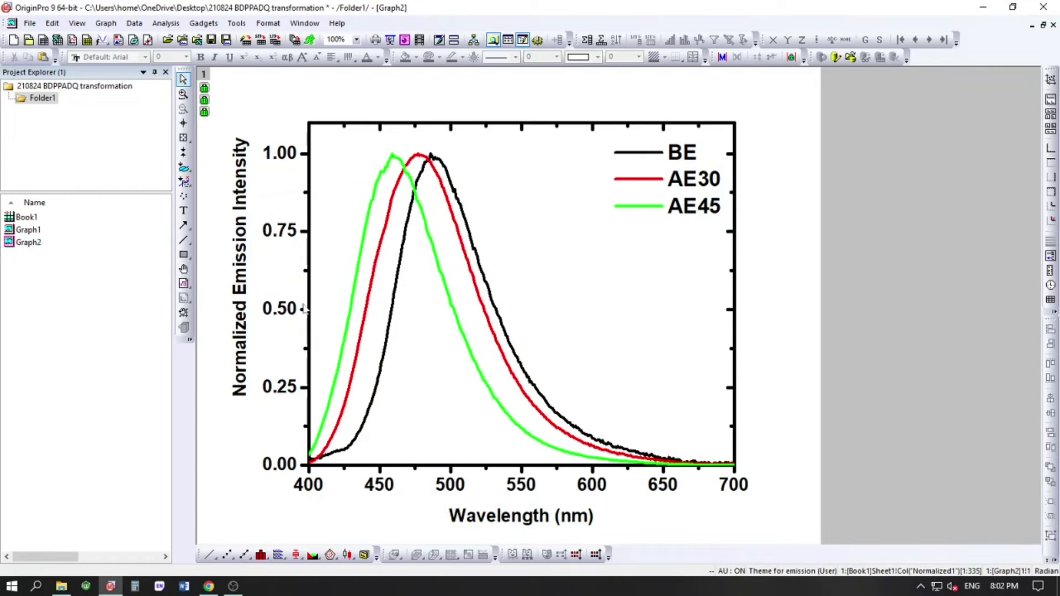
Step: Open the Book1 workbook and duplicate it as a copy for normalizing manually
left_click(76, 221)
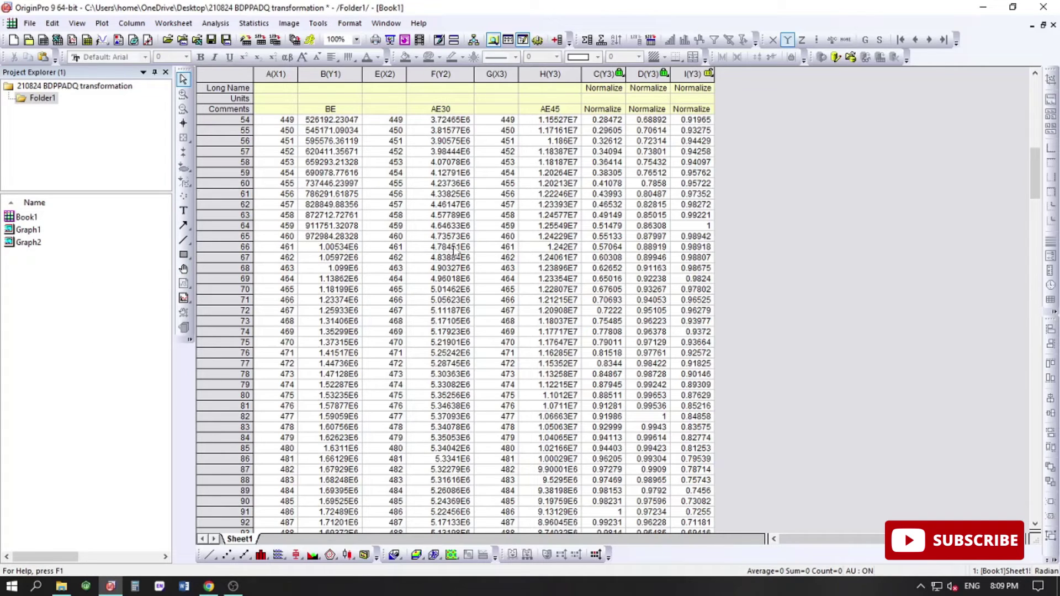
left_click(28, 217)
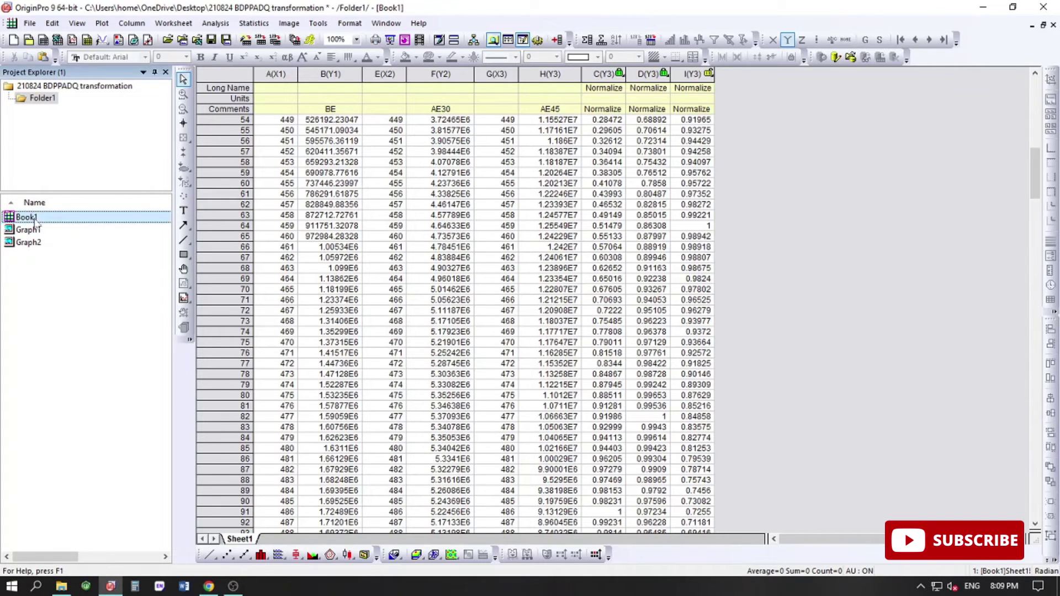
left_click(453, 40)
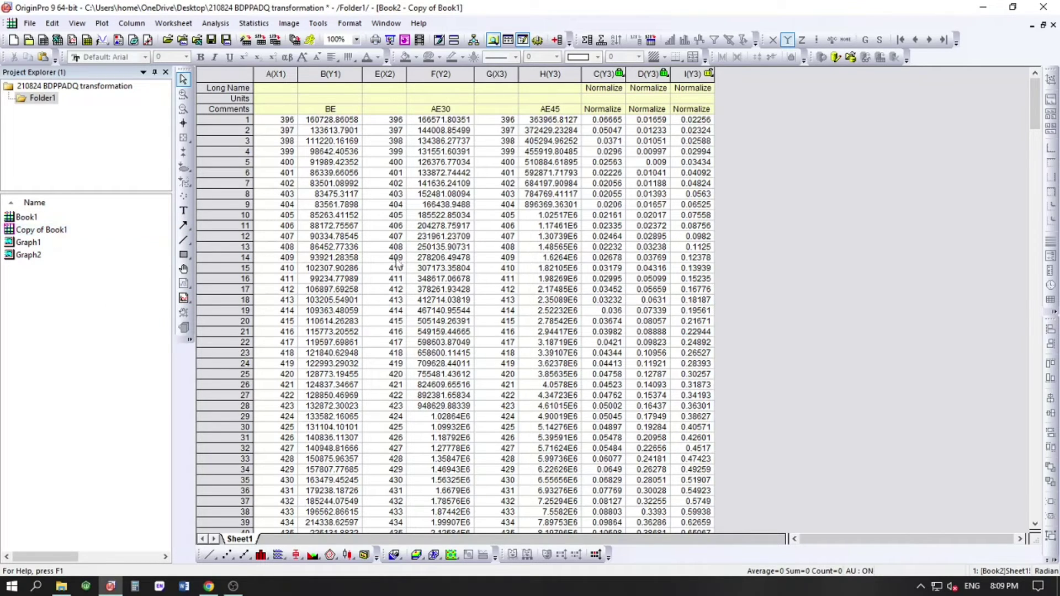
Step: Read the peak coordinates of the AE45 curve in Graph1 with the Data Reader, and close the data read-outs
double_click(83, 244)
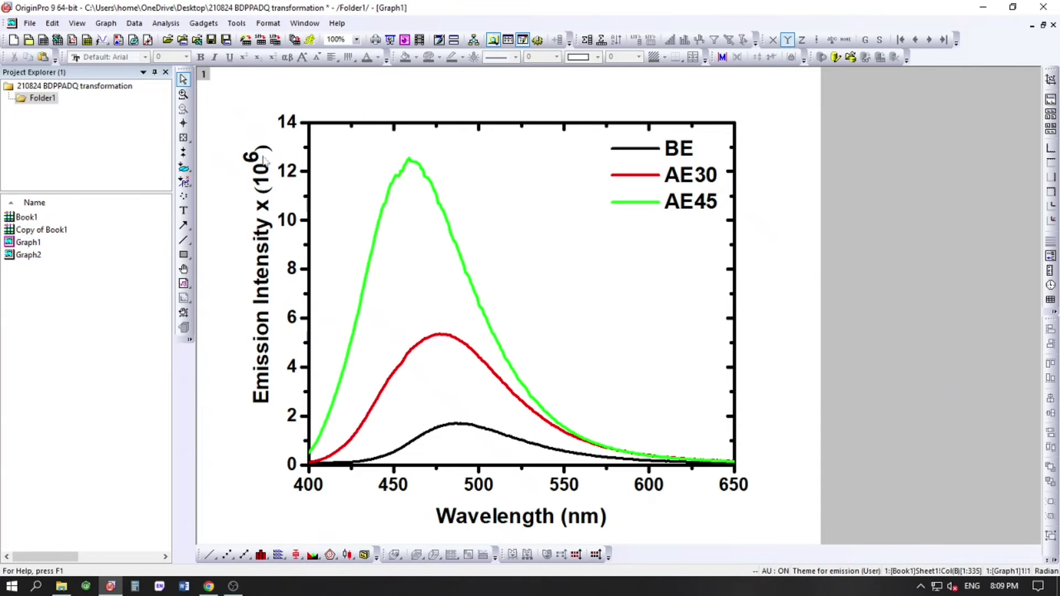
left_click(184, 138)
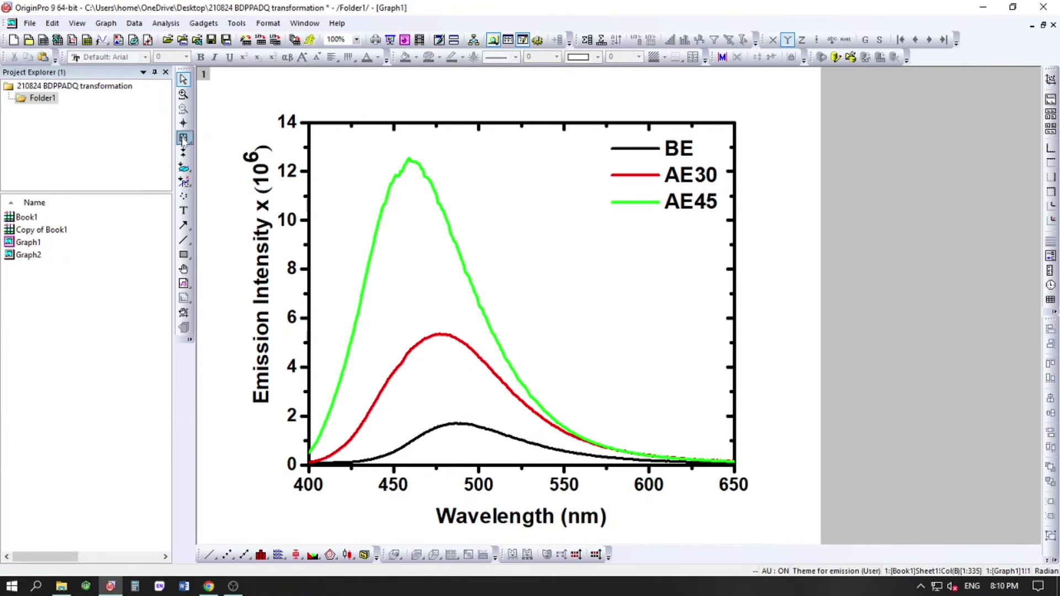
left_click(409, 156)
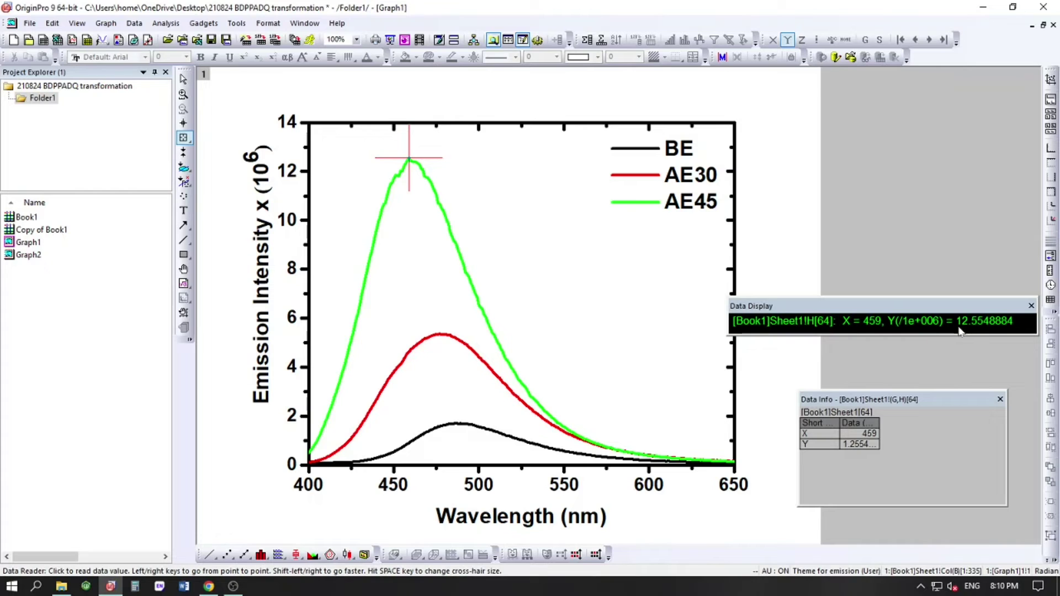
left_click(1000, 399)
left_click(1030, 305)
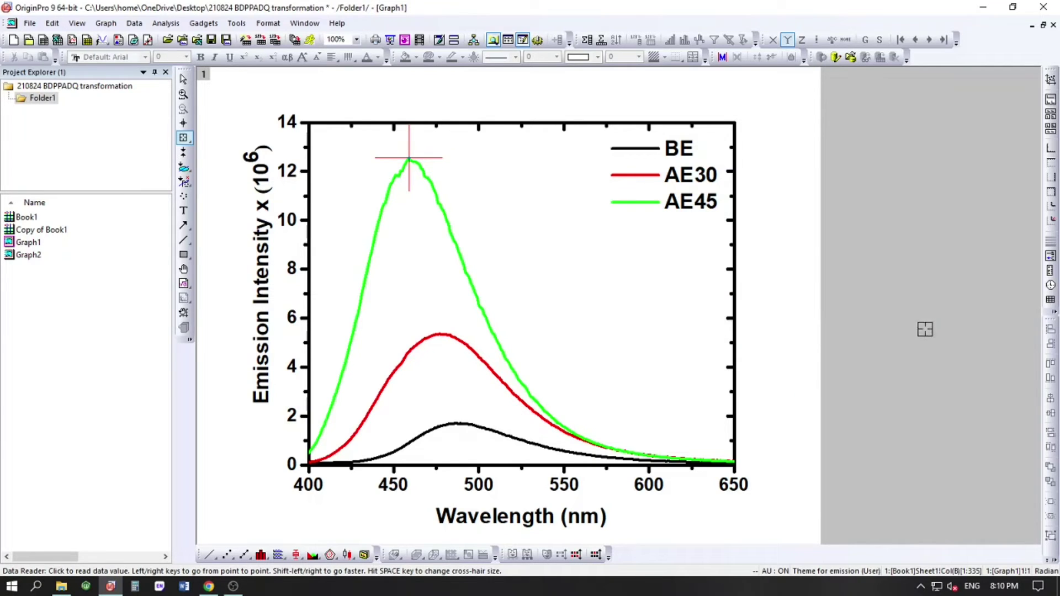
Step: In Copy of Book1, set the AE45 column H values to the formula Col(H)/12554888.4061122
double_click(27, 230)
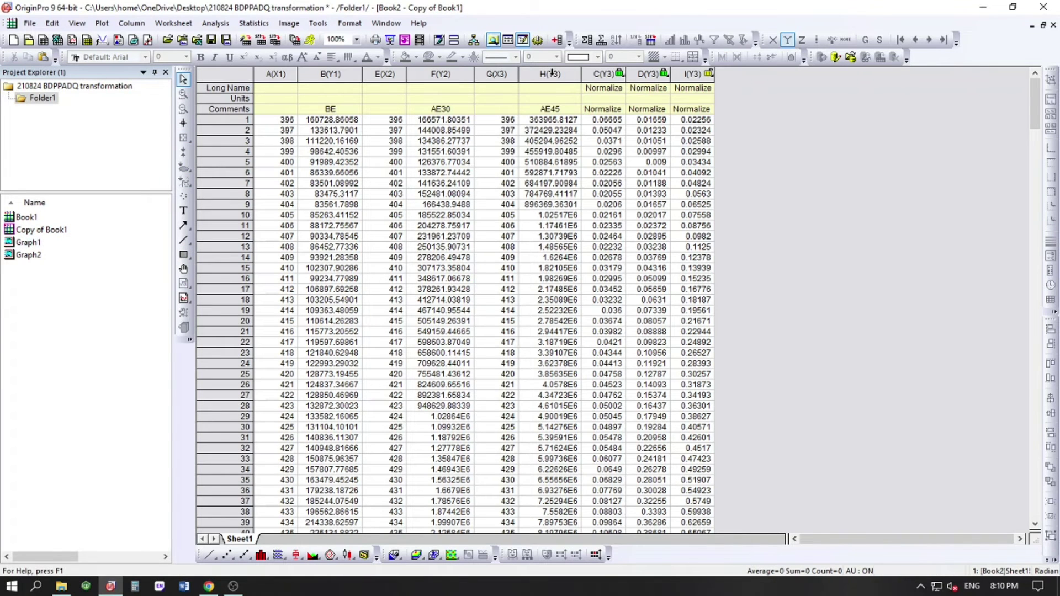
left_click(551, 73)
right_click(555, 75)
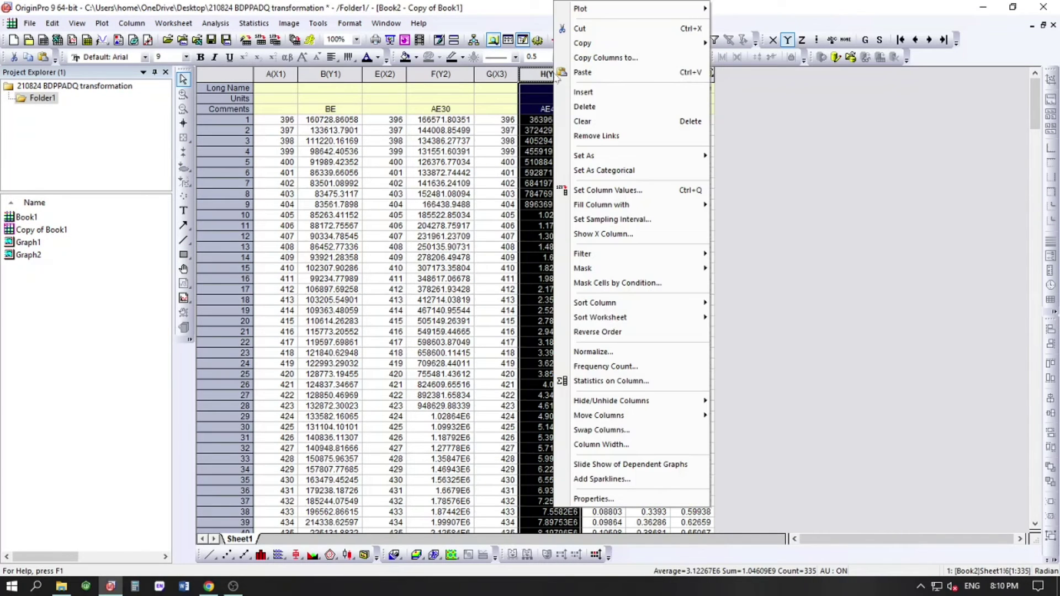
left_click(586, 190)
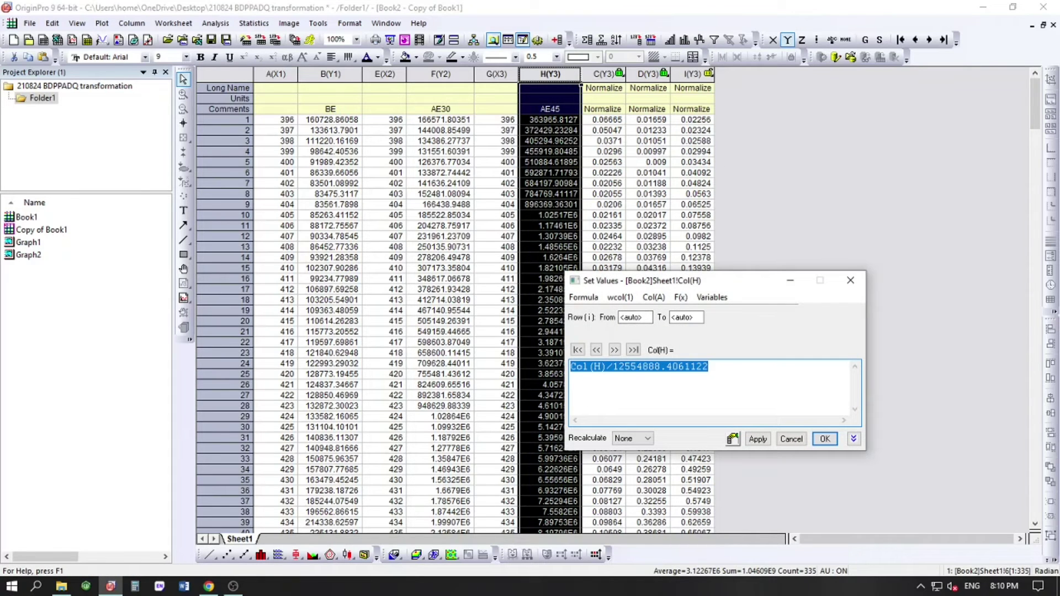
key("BackSpace")
left_click(658, 301)
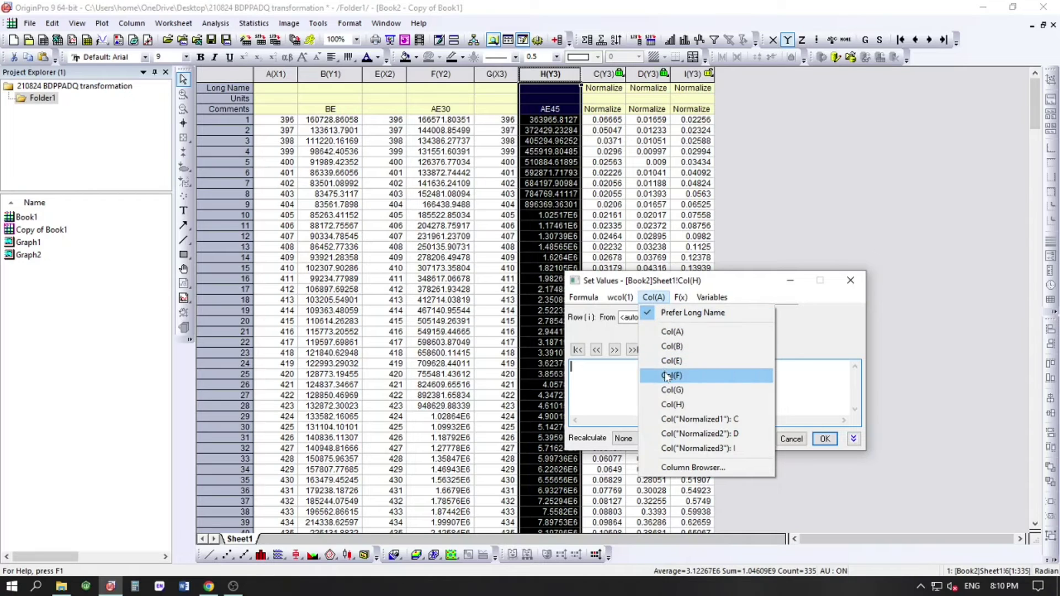
left_click(672, 405)
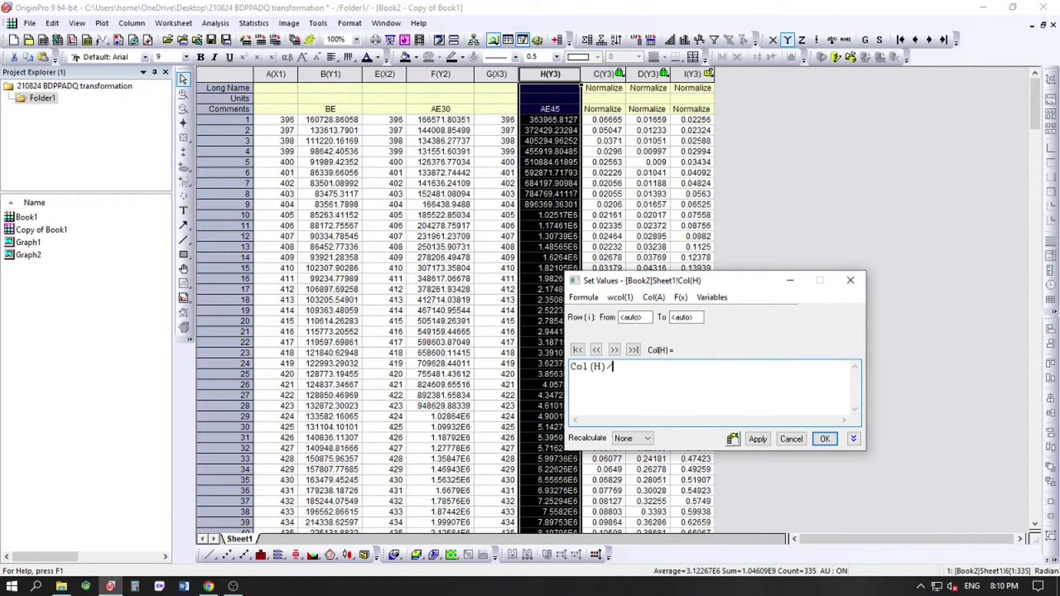
type("/")
type("12554888.4061122")
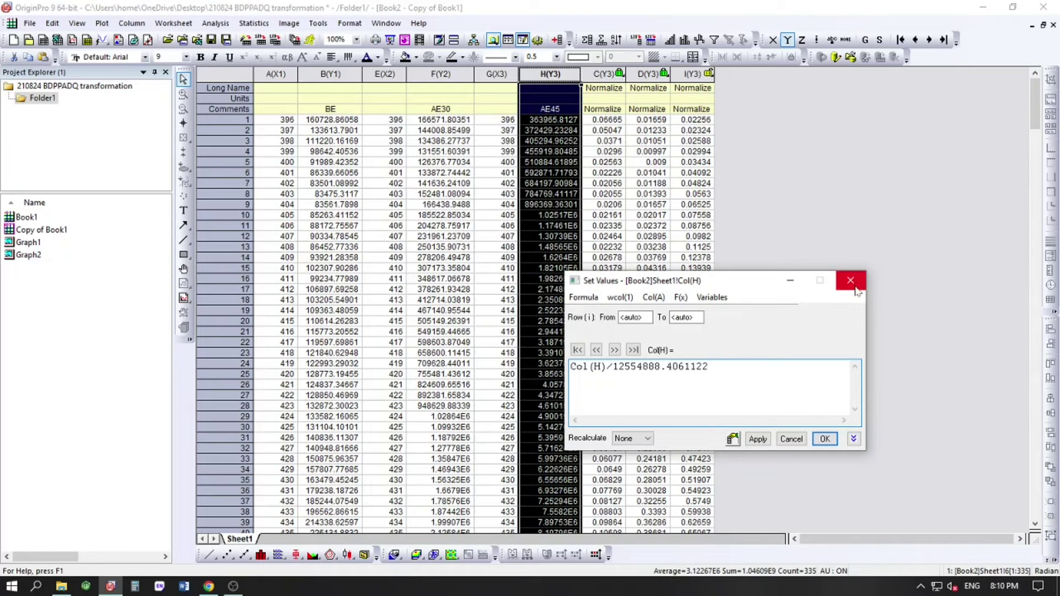
left_click_drag(755, 289, 946, 289)
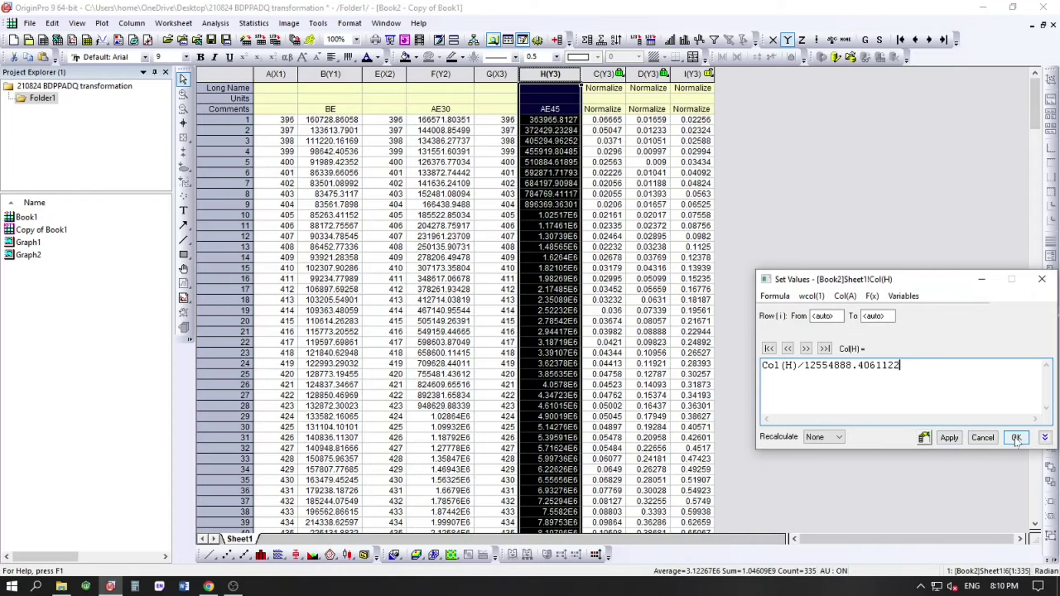
left_click_drag(913, 283, 836, 269)
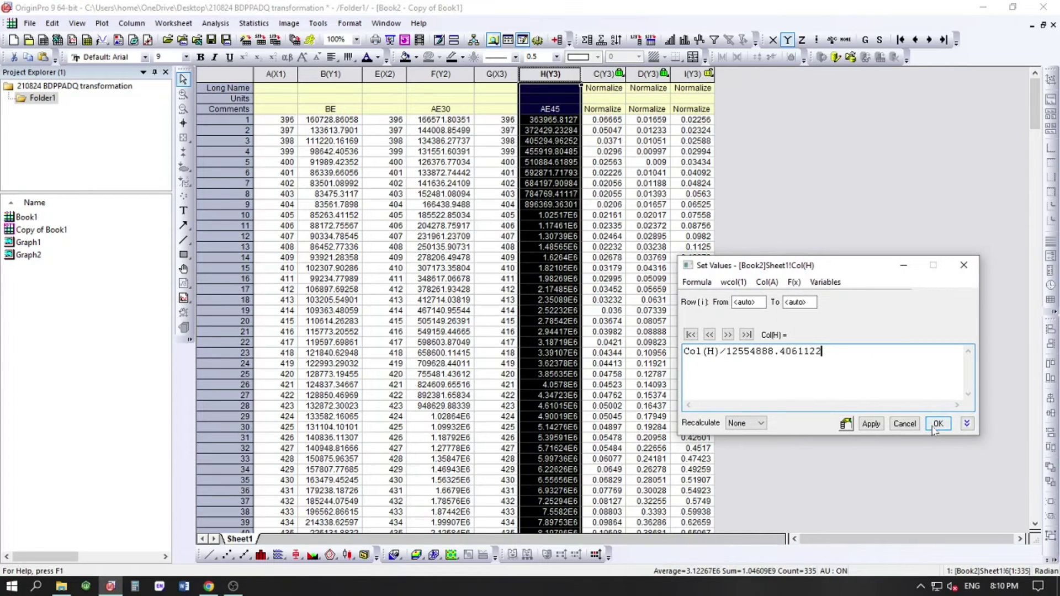
left_click(871, 424)
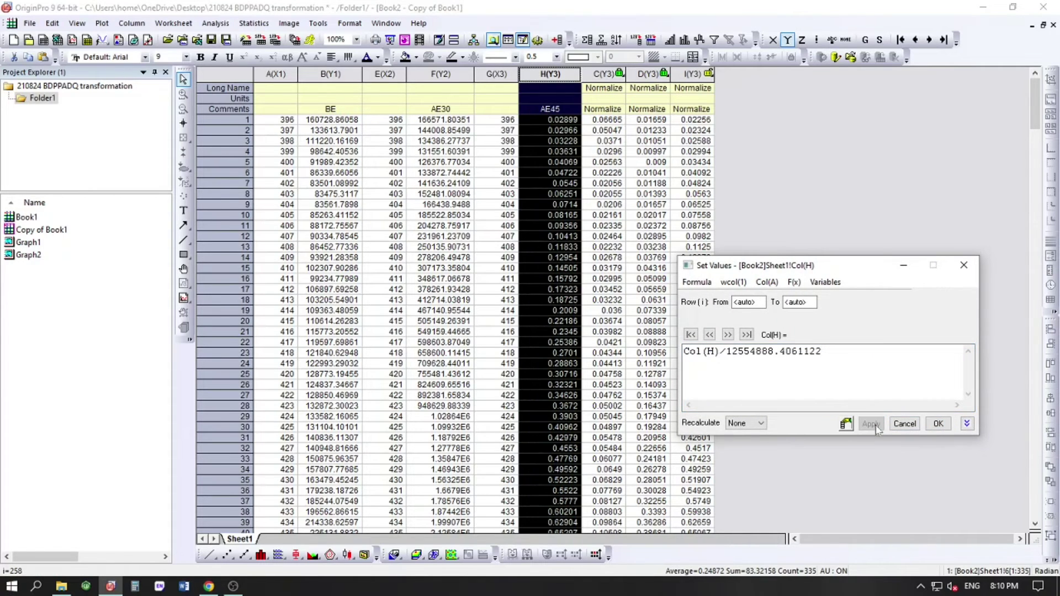
left_click(939, 424)
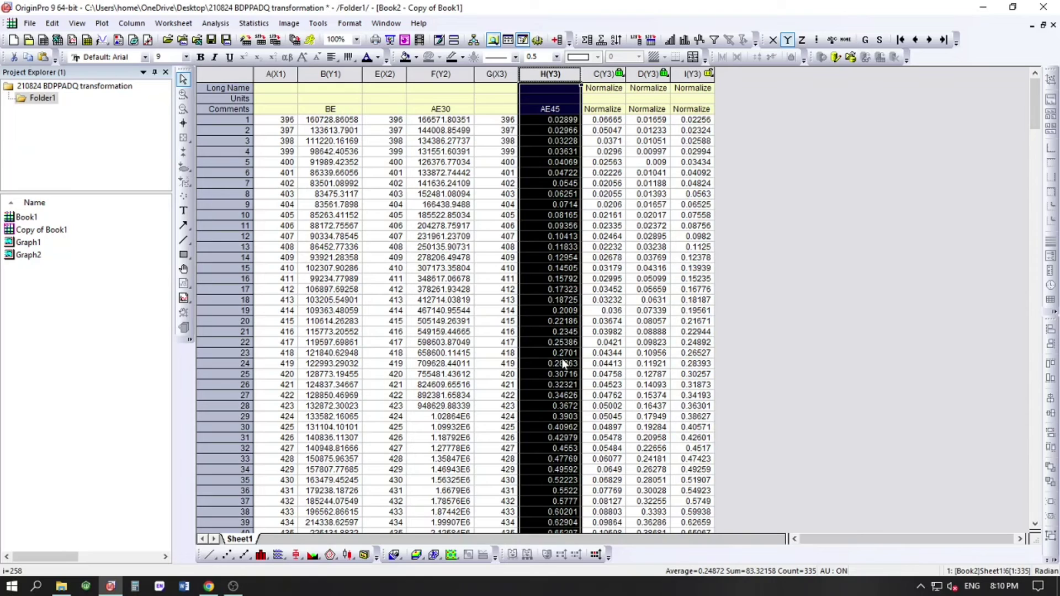
Step: Compare row 64 of the manually normalized AE45 column H with the same row of the normalized column I
scroll(563, 362, "down", 12)
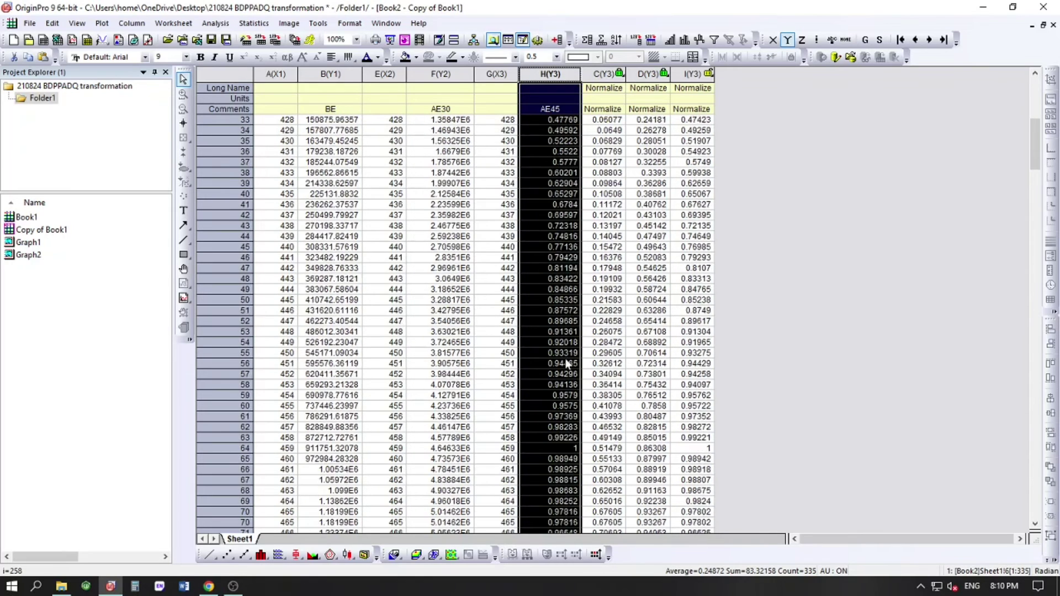
left_click(564, 395)
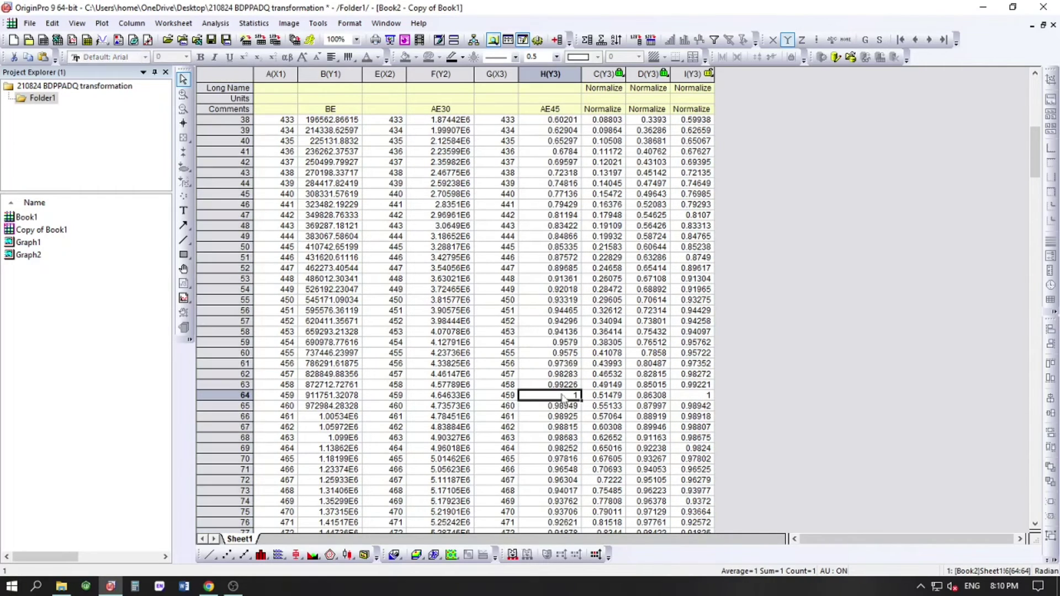
left_click(673, 397)
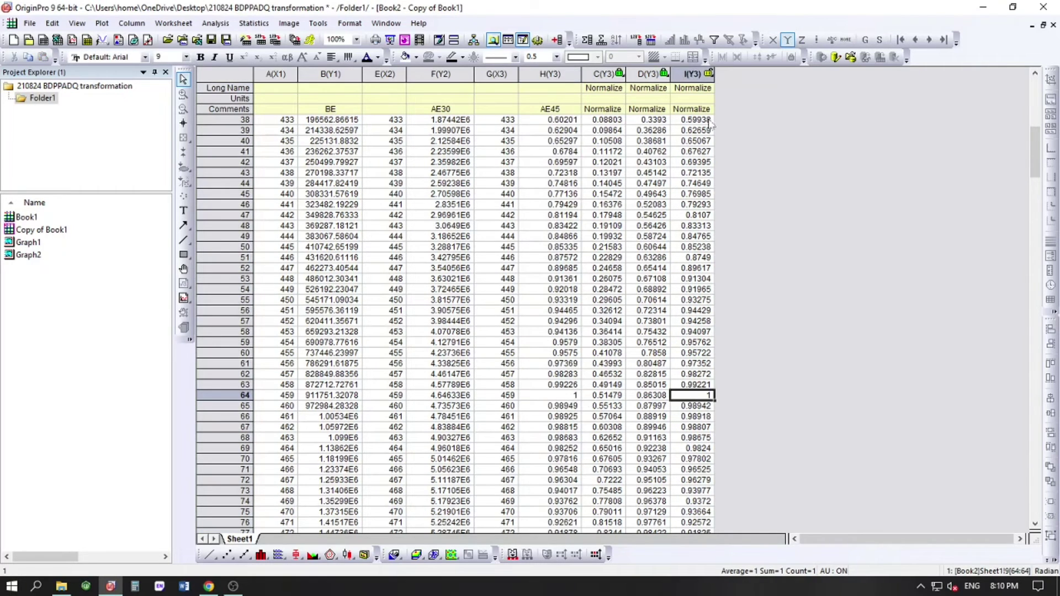
Step: Read the peak coordinates of the AE30 curve in Graph1 with the Data Reader
scroll(859, 367, "down", 1)
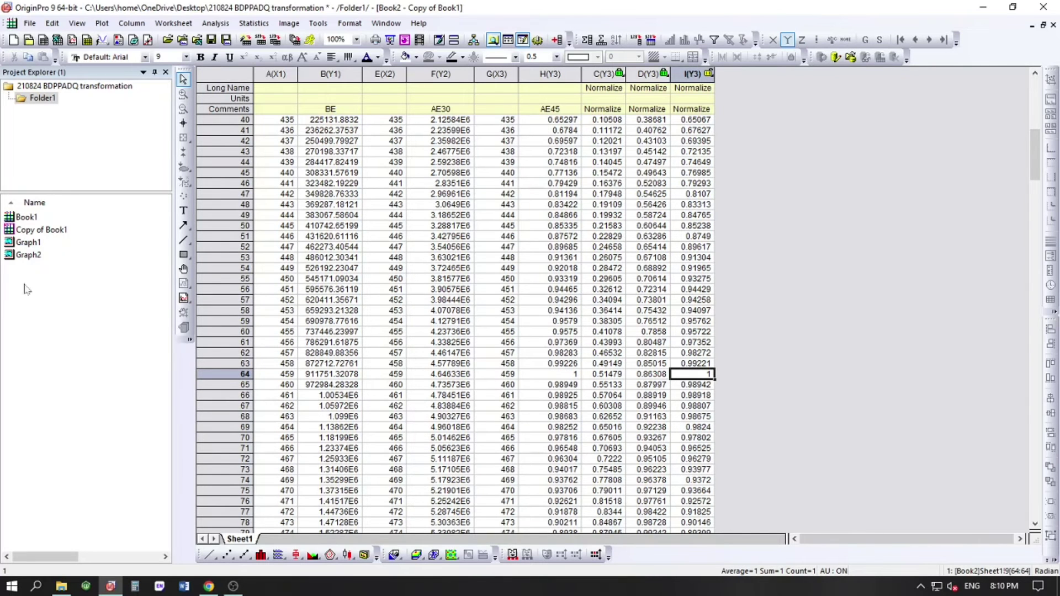
double_click(27, 243)
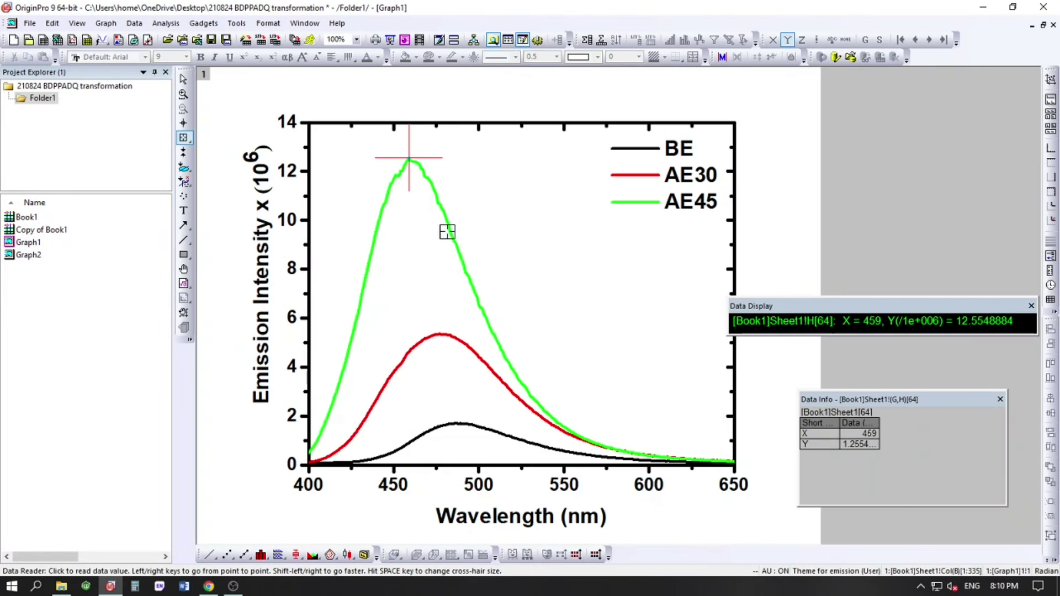
left_click(439, 334)
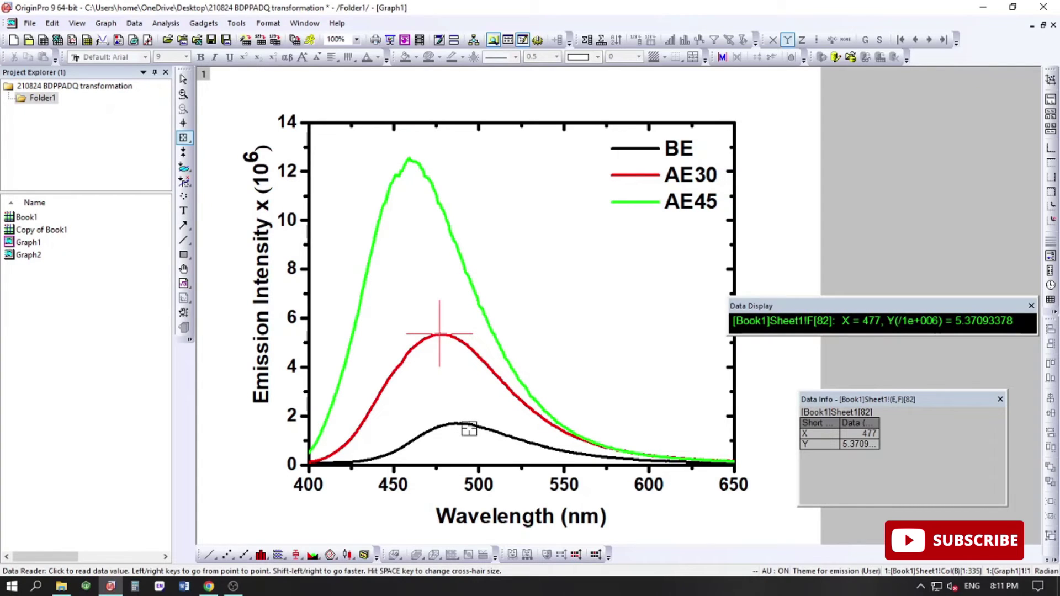
left_click(445, 333)
left_click(440, 334)
left_click(441, 335)
key("Left")
key("Left")
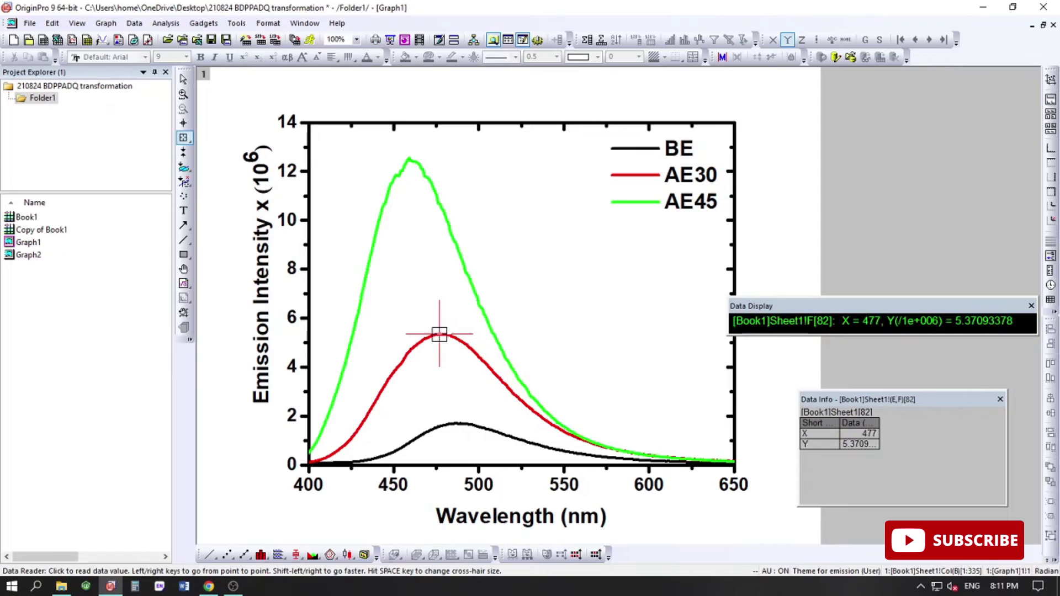
key("Right")
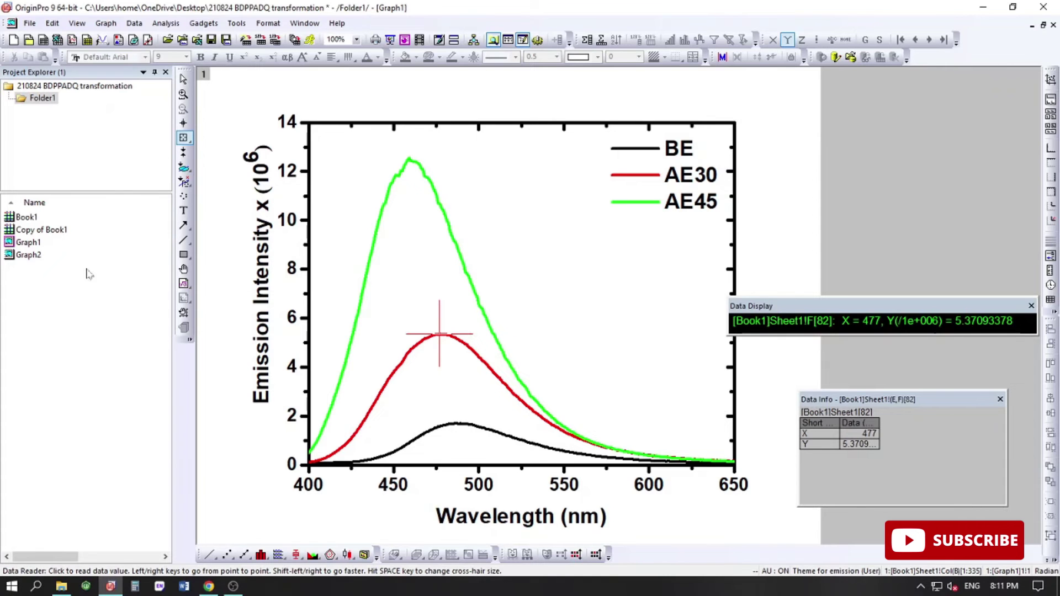
Step: In Copy of Book1, look up the exact AE30 peak intensity in column F at wavelength 477
double_click(68, 231)
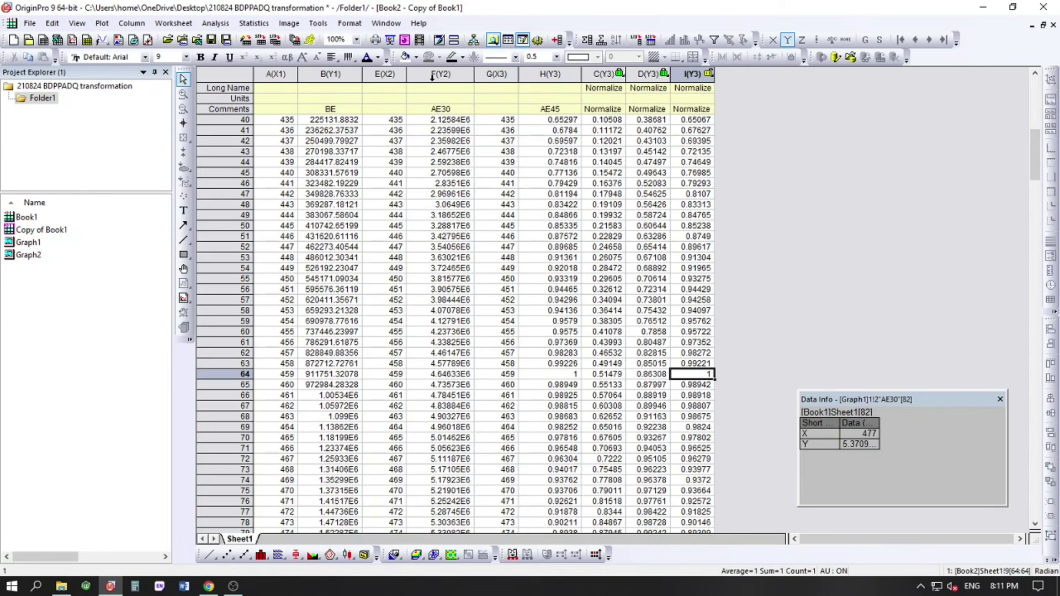
left_click(434, 74)
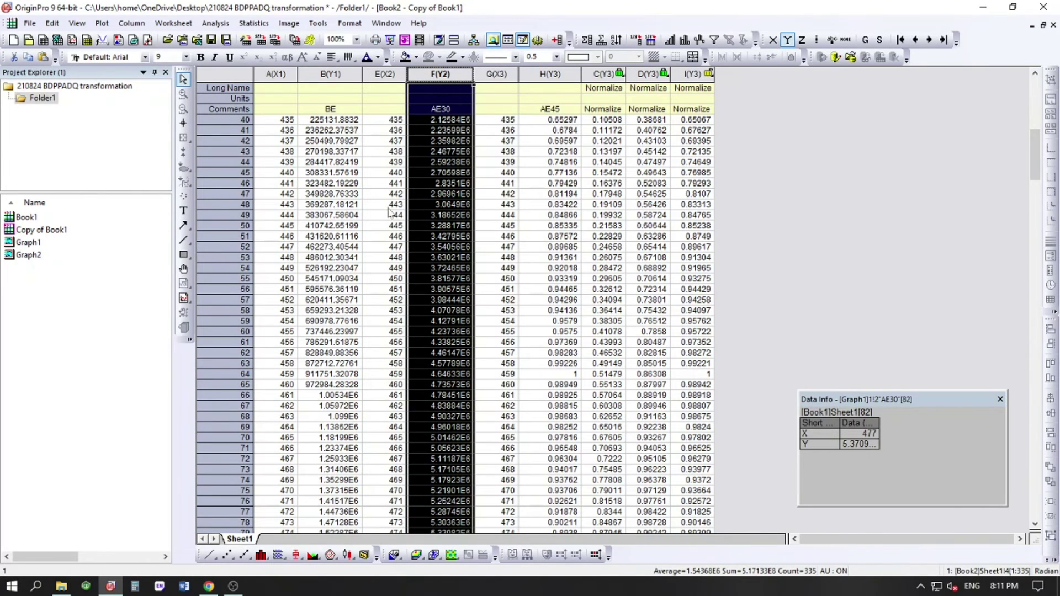
scroll(426, 386, "down", 2)
left_click(451, 491)
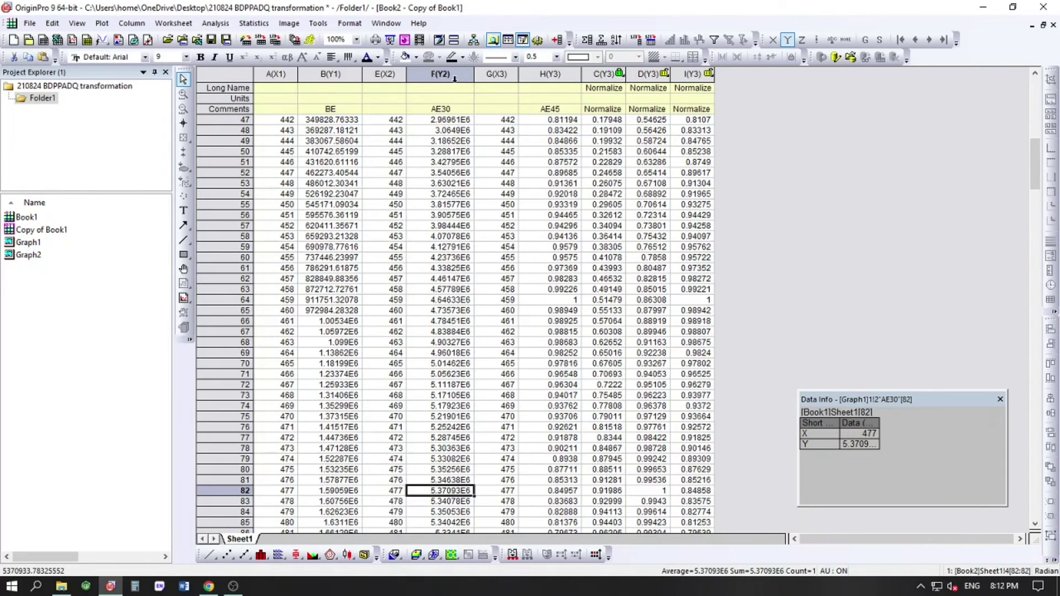
Step: Set the AE30 column F values to the formula Col(F)/5.37093E6, and close the leftover data info read-out
left_click(455, 77)
right_click(452, 77)
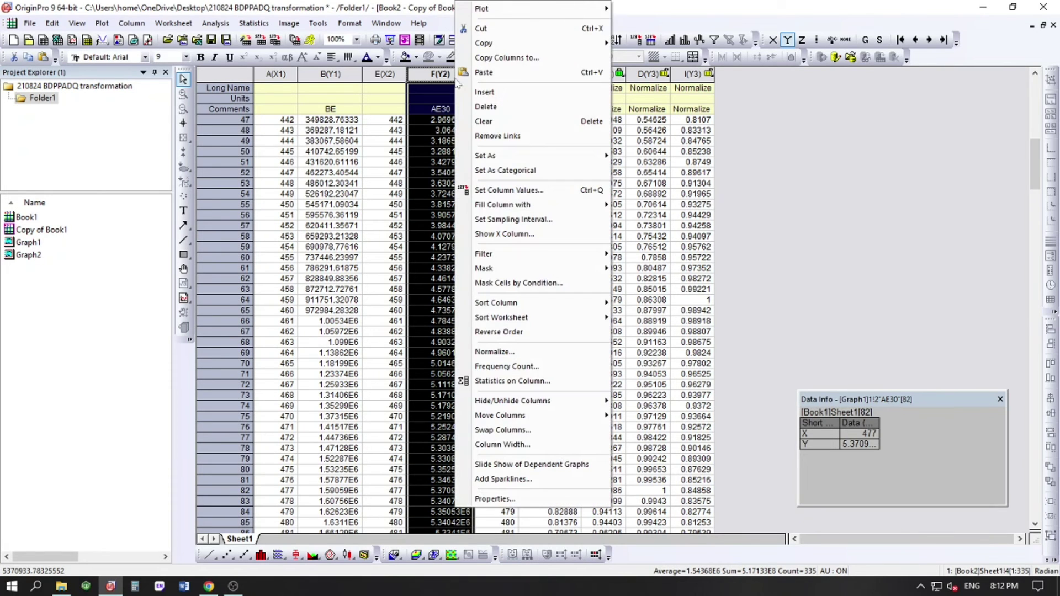
left_click(519, 193)
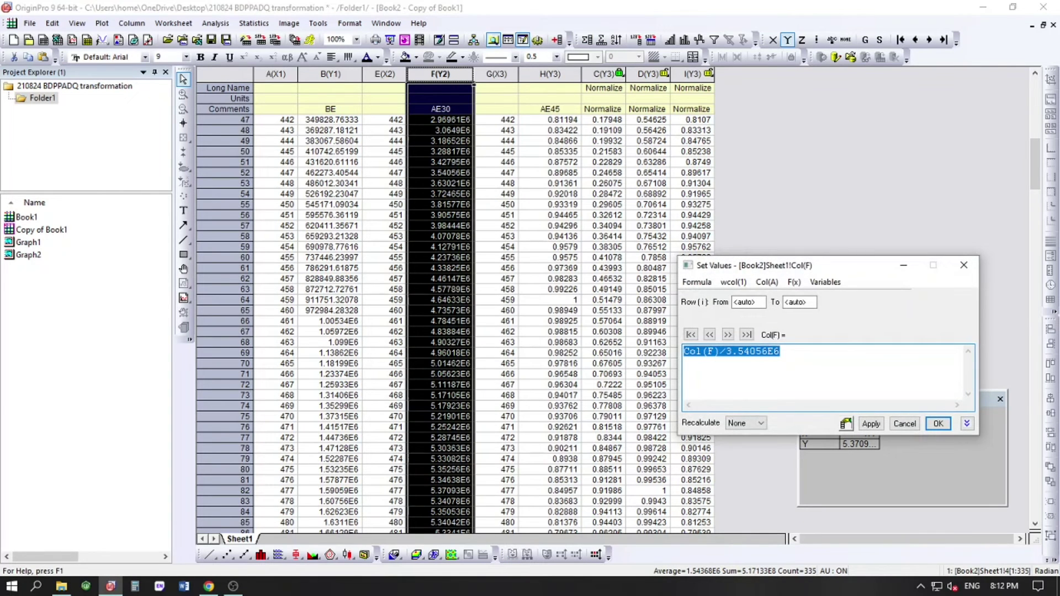
left_click(767, 282)
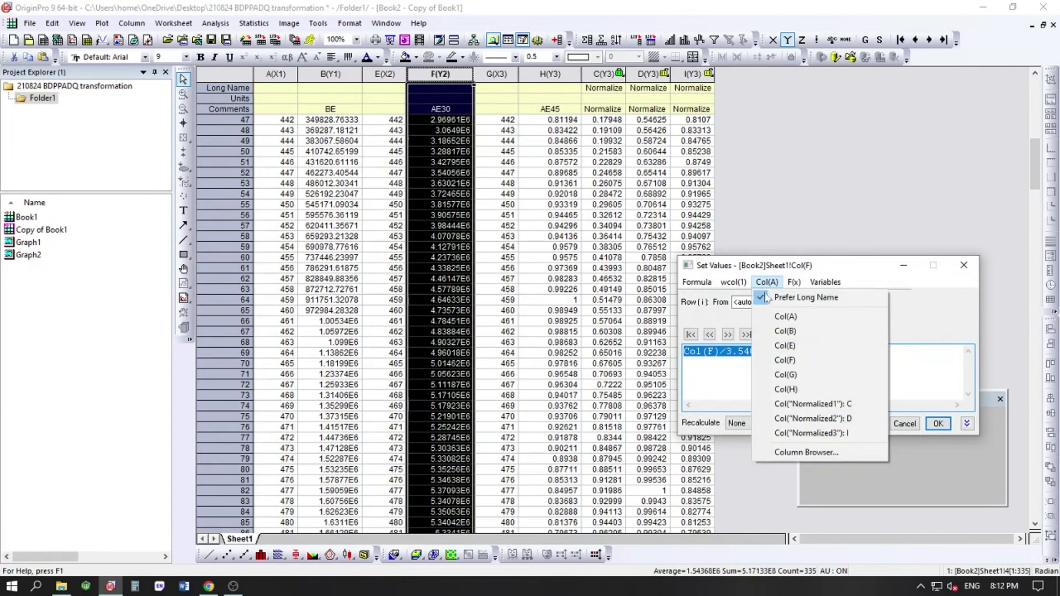
left_click(783, 360)
type("/")
type("5.37093E6")
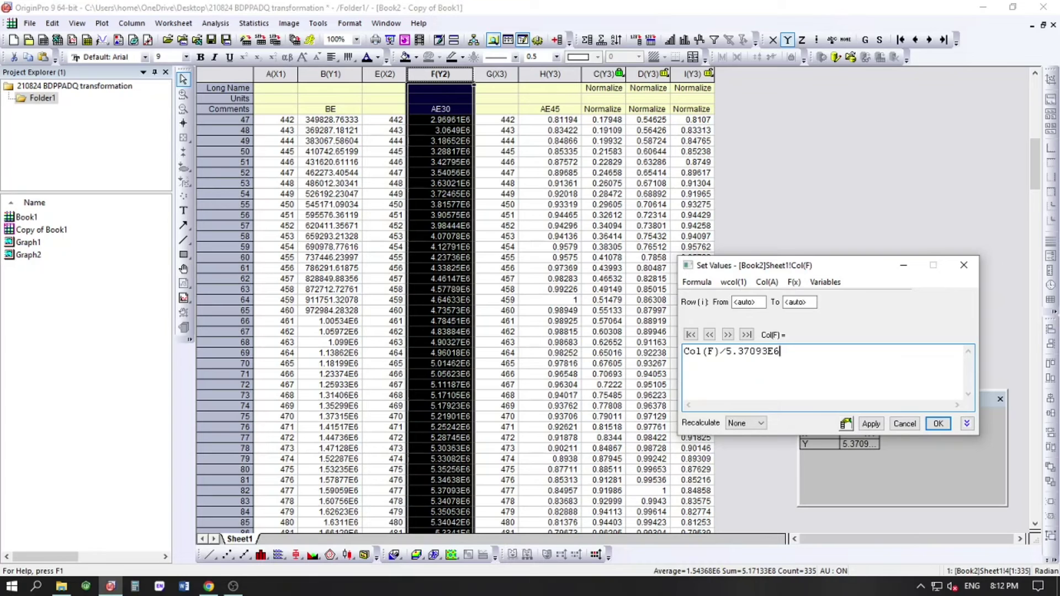
left_click(871, 424)
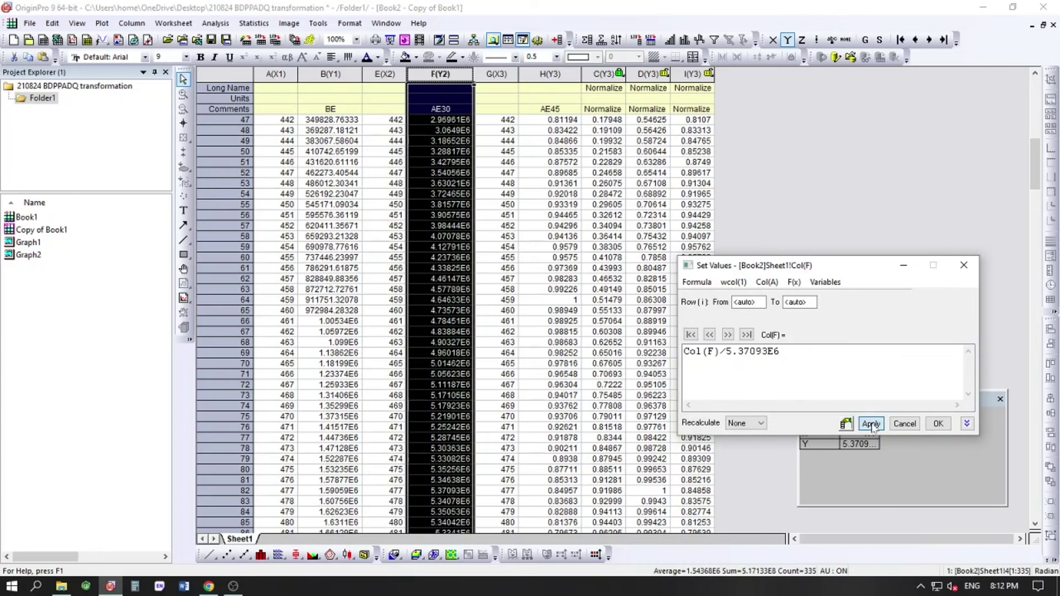
left_click(938, 424)
scroll(771, 396, "down", 3)
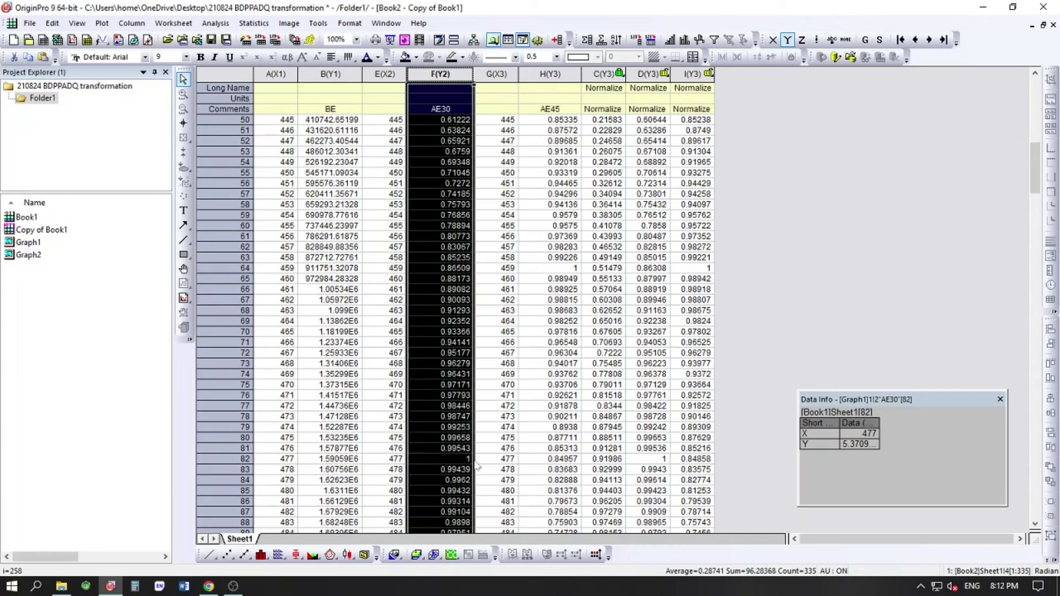
left_click(1000, 398)
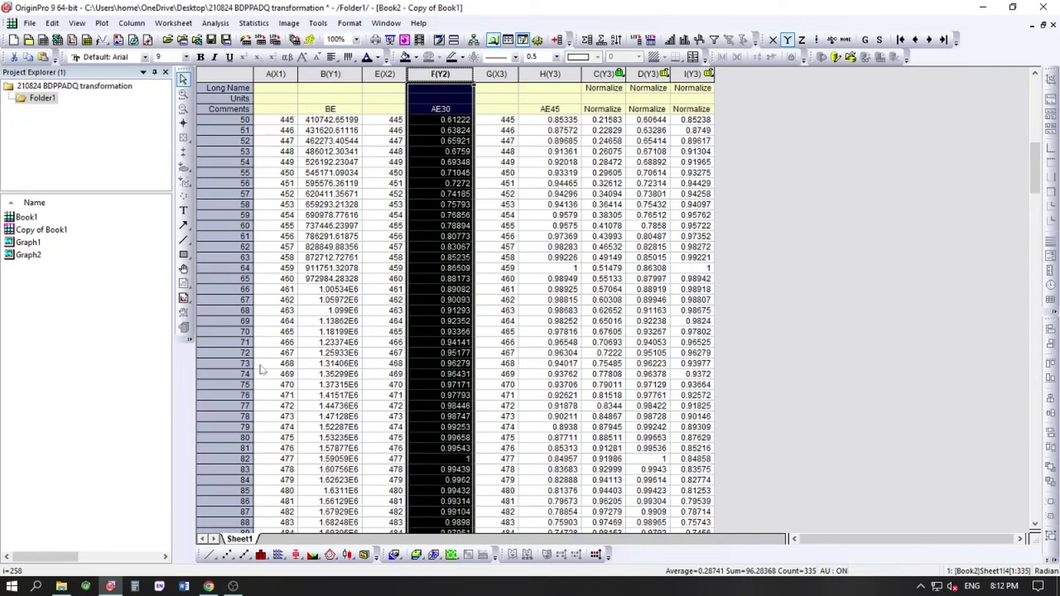
Step: Return to Graph1, close the AE30 data read-outs, and read the peak coordinates of the BE curve with the Data Reader
double_click(33, 243)
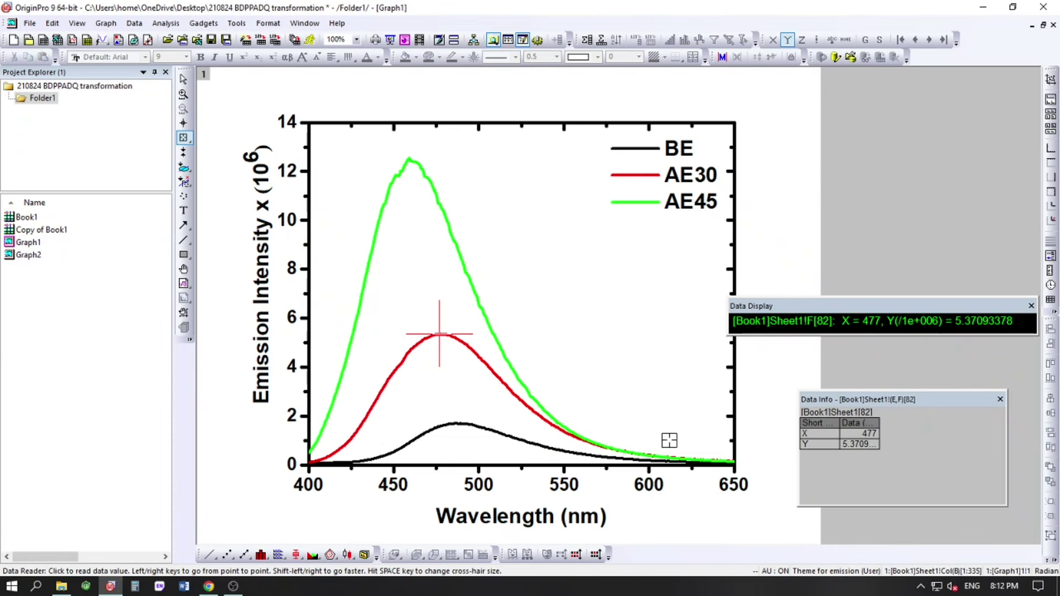
left_click(1031, 305)
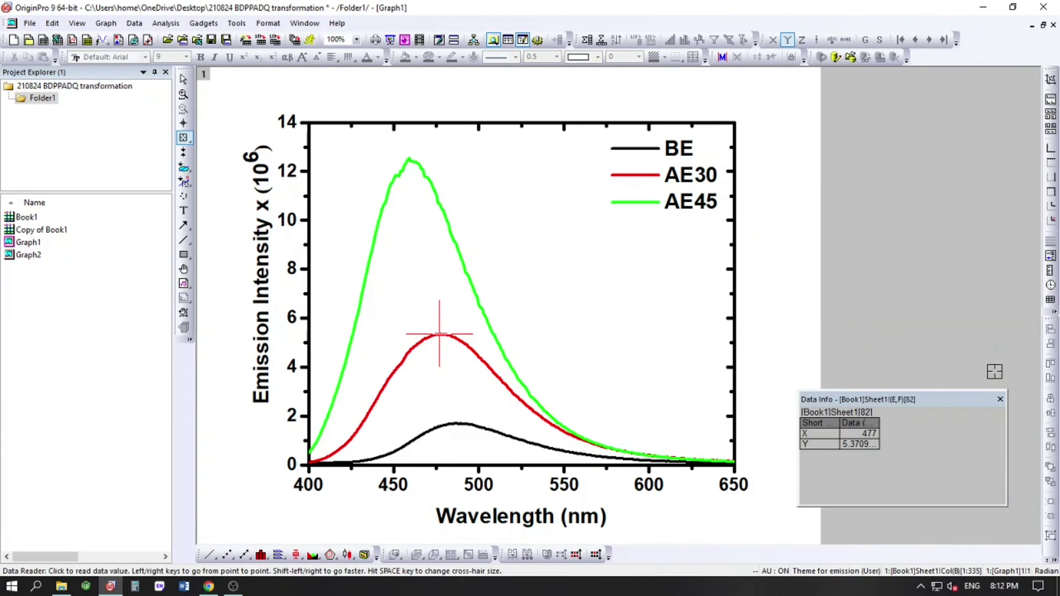
left_click(999, 399)
left_click(457, 423)
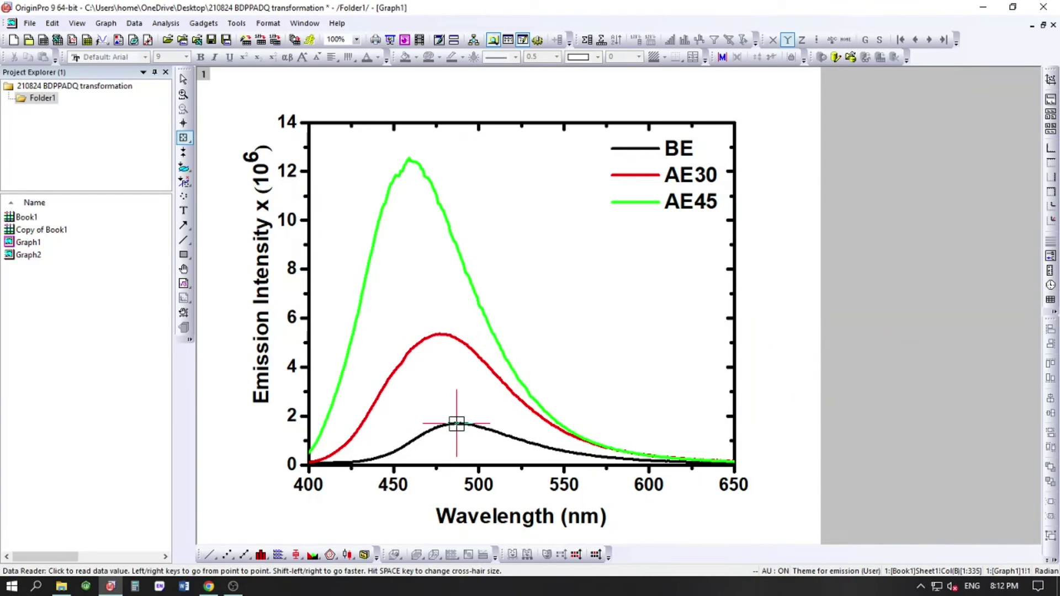
key("Escape")
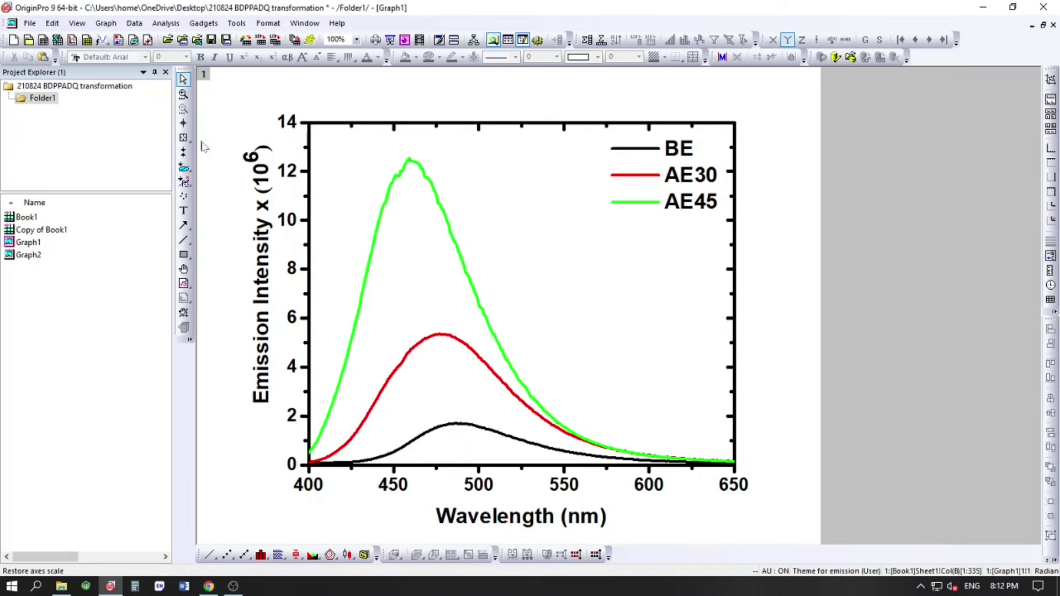
left_click(184, 140)
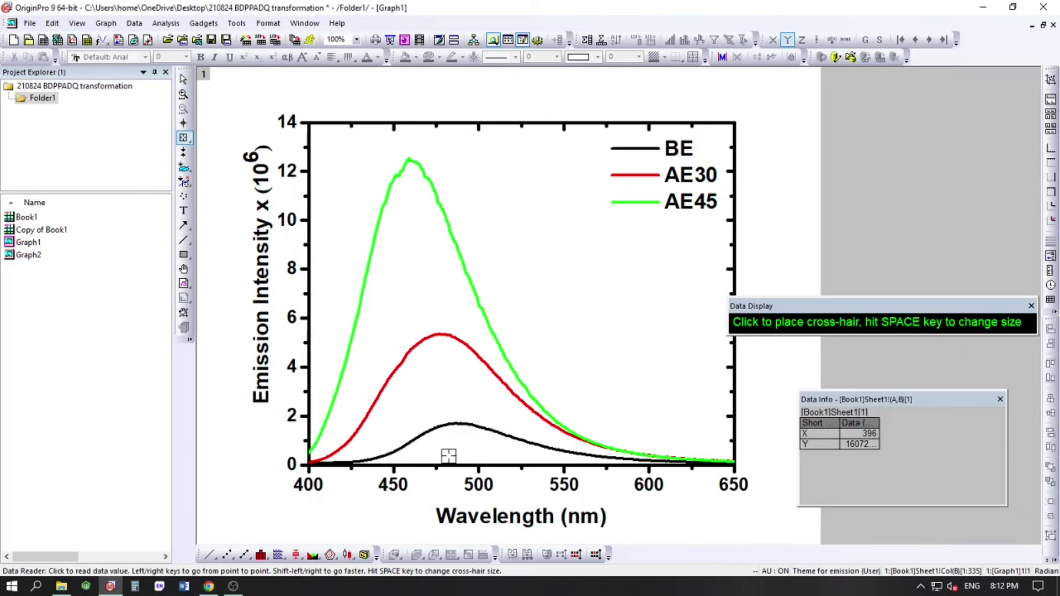
left_click(455, 423)
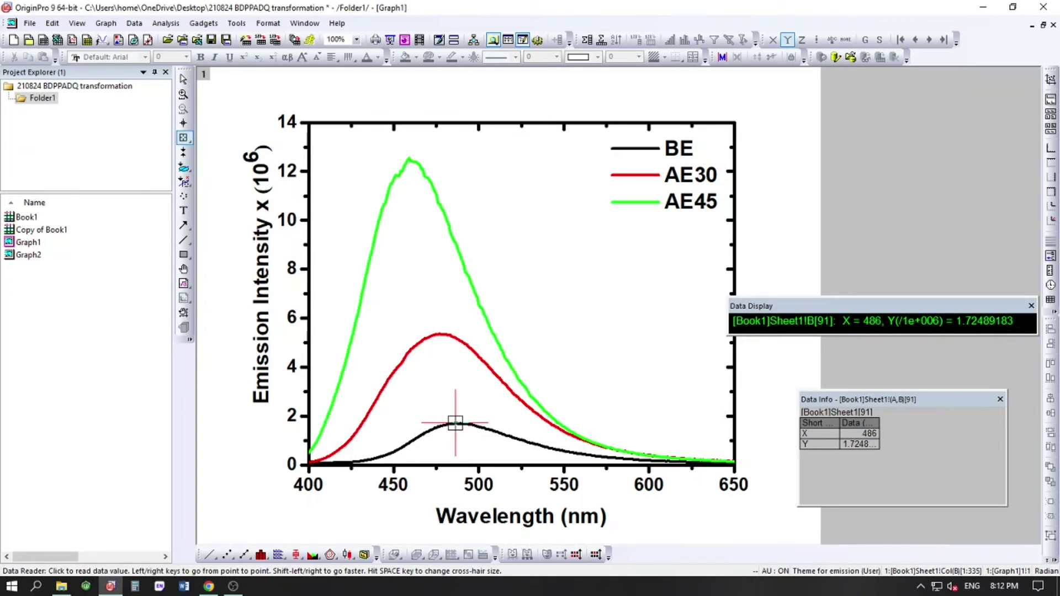
left_click(453, 424)
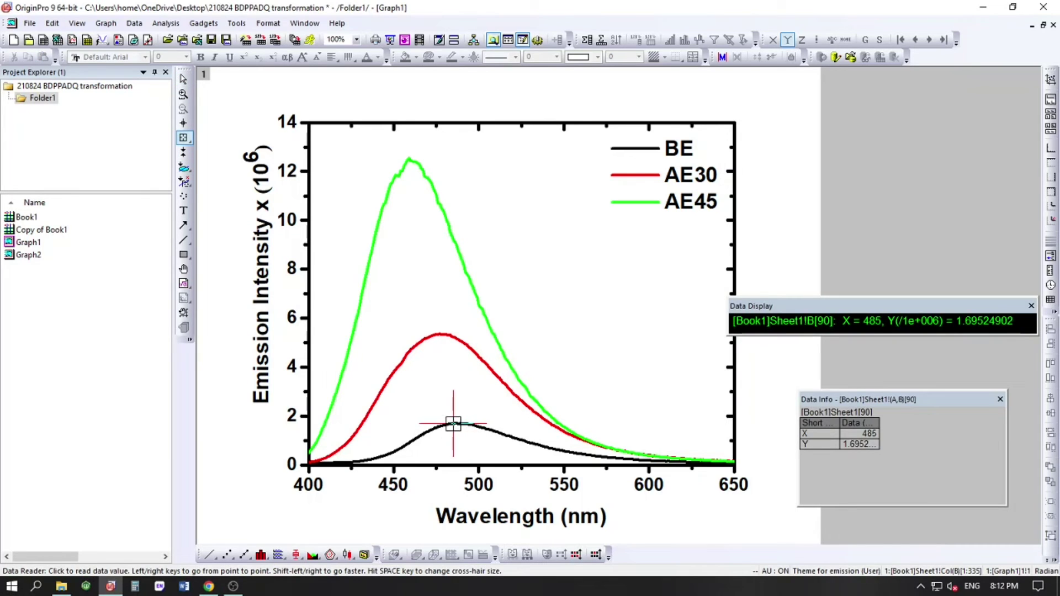
left_click(455, 424)
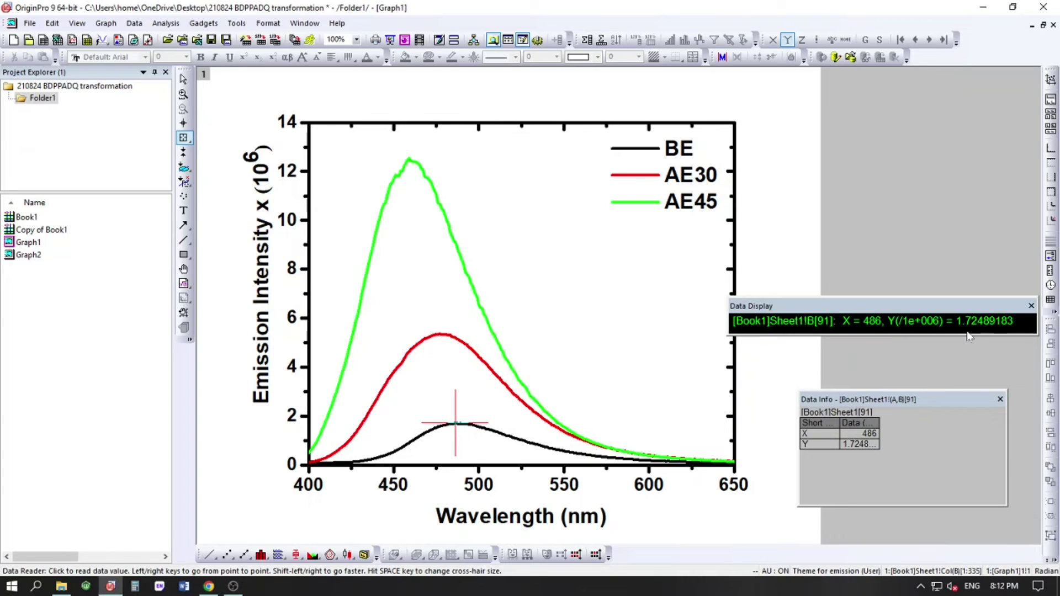
left_click(459, 428)
left_click(453, 423)
left_click(453, 424)
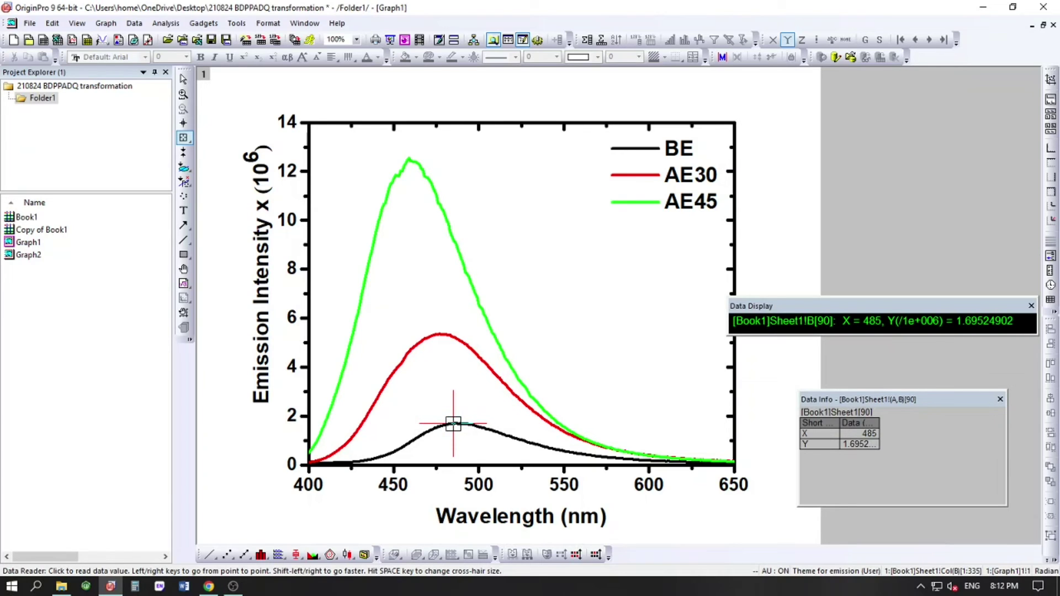
left_click(454, 424)
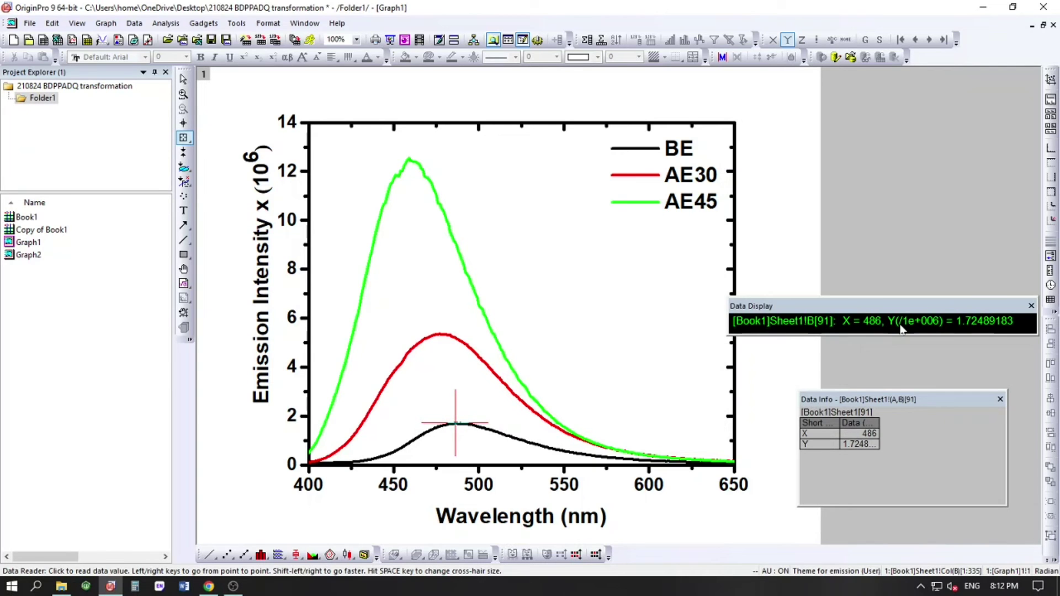
Step: In Copy of Book1, look up the exact BE peak intensity in column B at wavelength 486
double_click(47, 231)
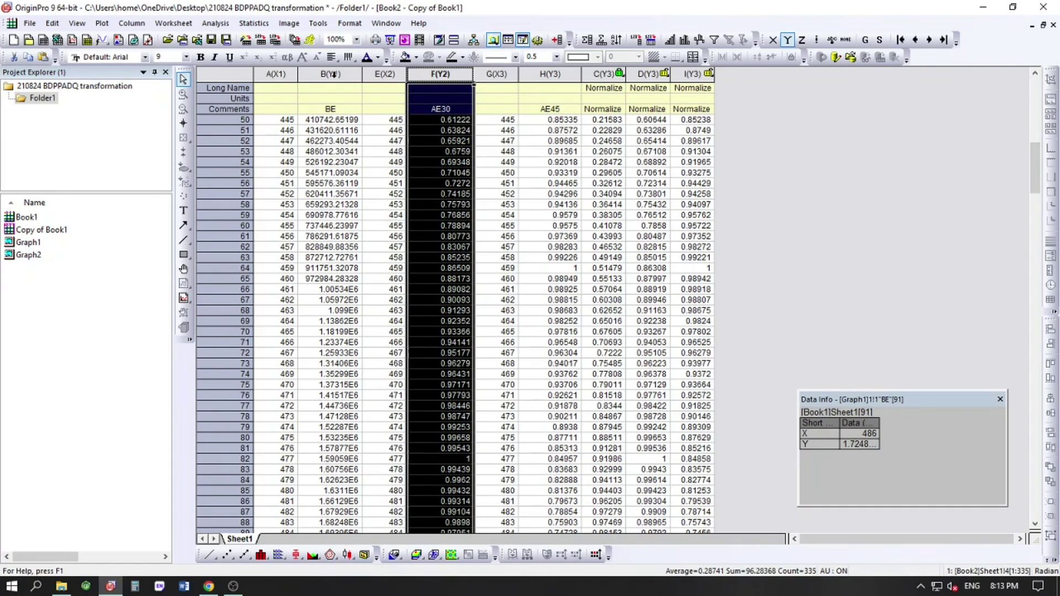
left_click(333, 75)
scroll(321, 320, "down", 4)
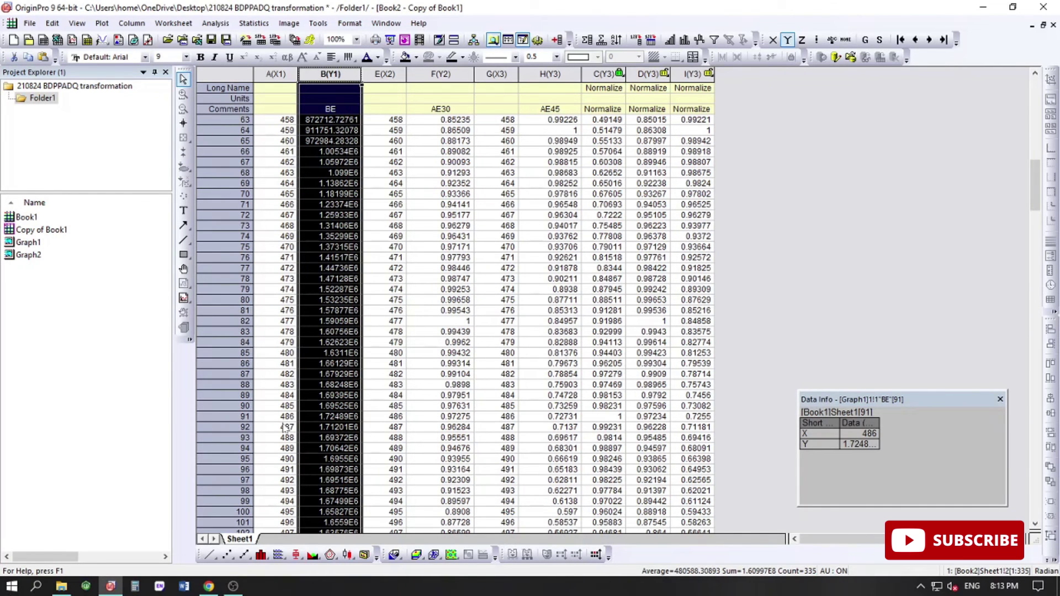
left_click(285, 418)
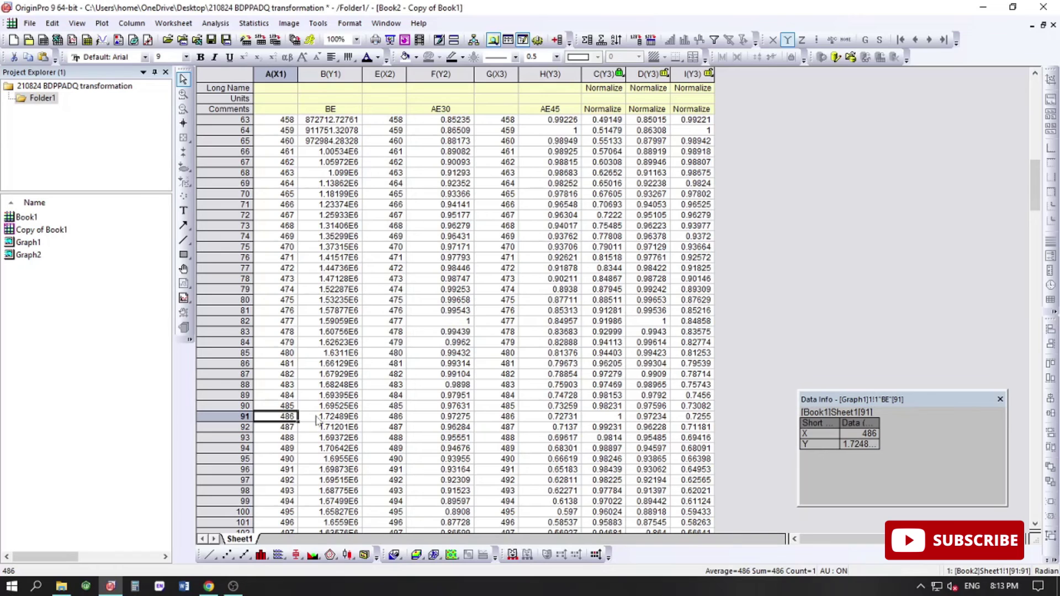
left_click(318, 418)
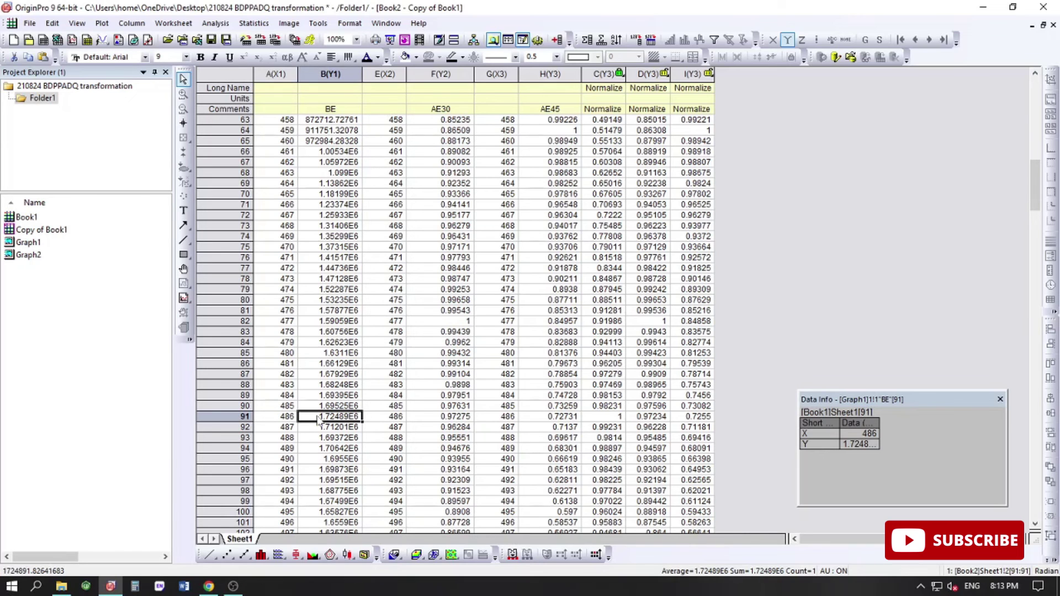
Step: Set the BE column B values to the formula Col(B)/1.72489E6 and apply it
left_click(346, 77)
right_click(347, 77)
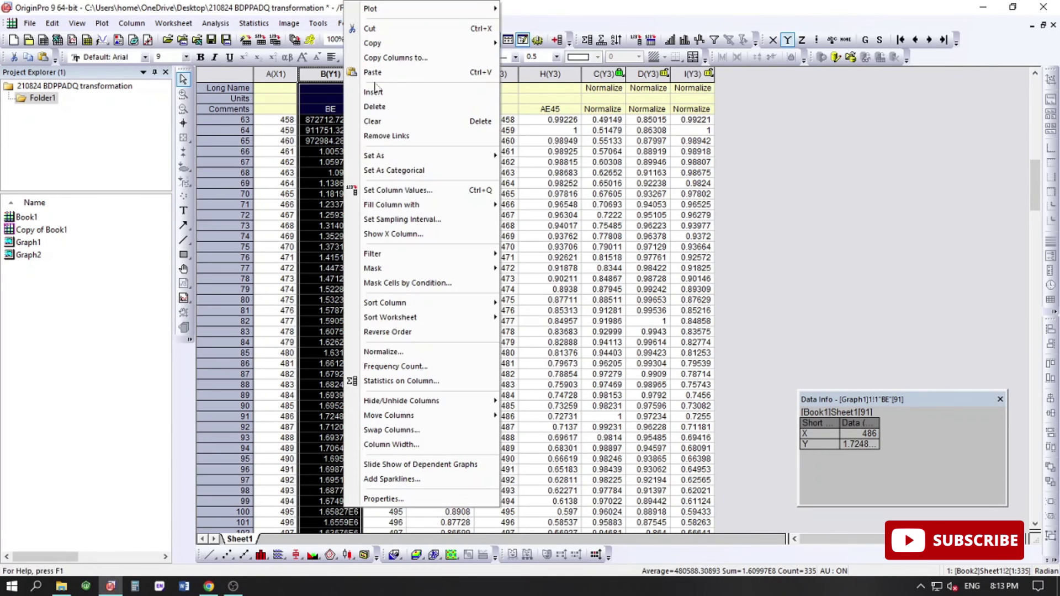
left_click(388, 192)
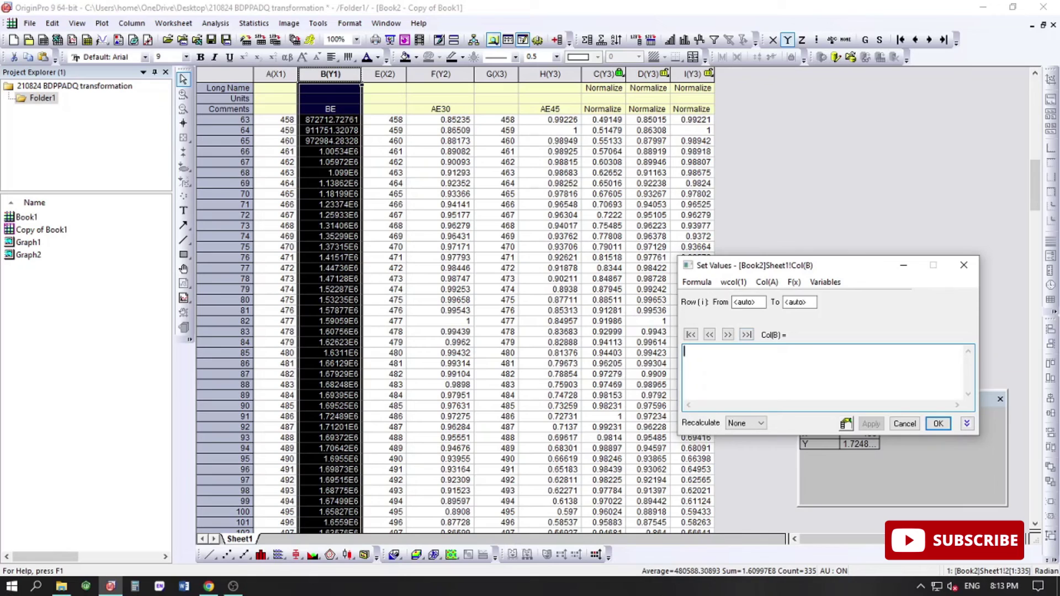
left_click(767, 282)
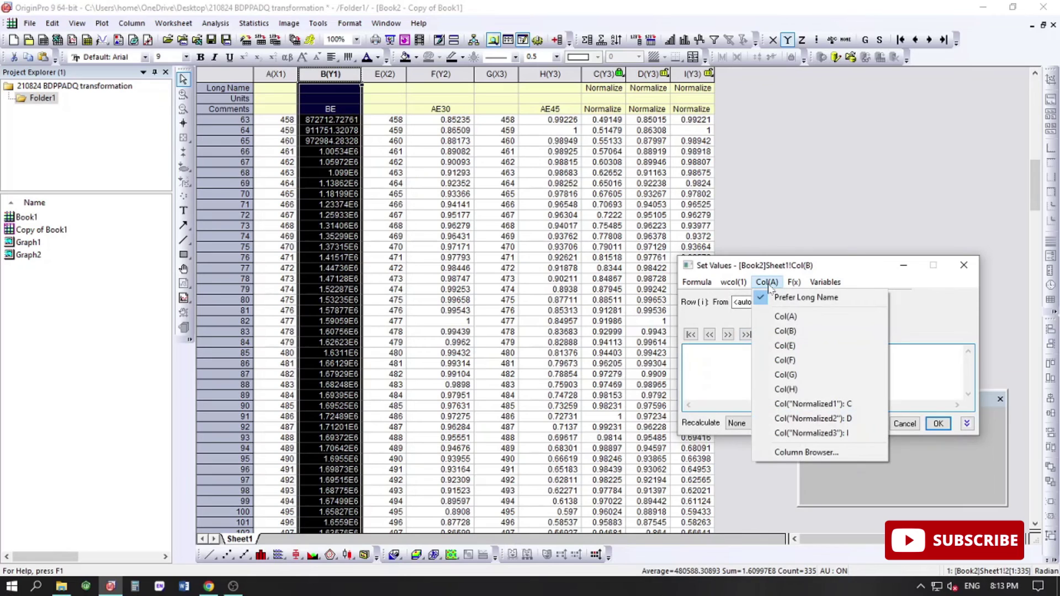
left_click(784, 331)
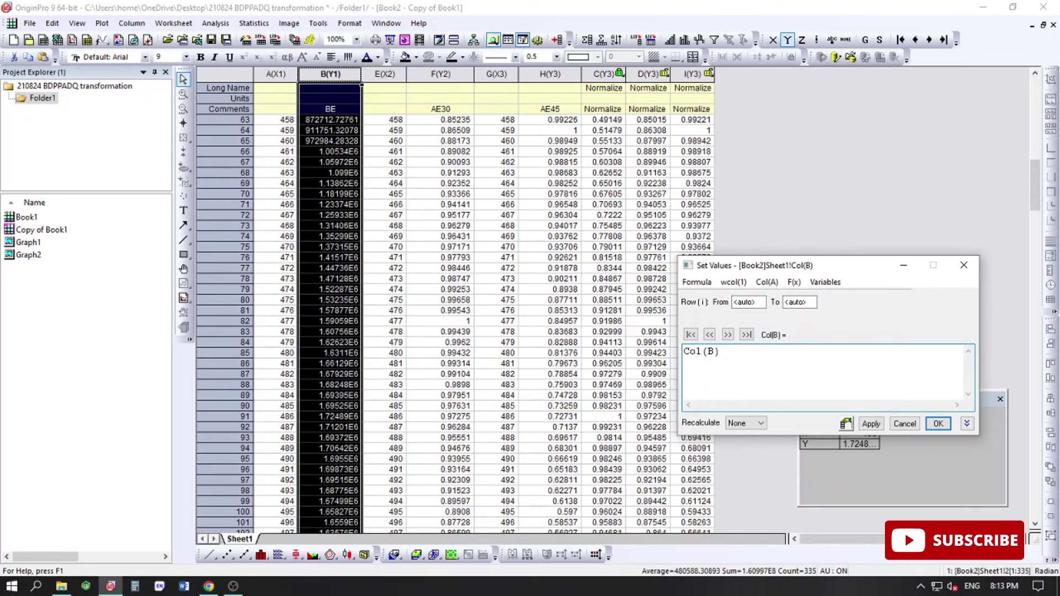
type("/")
type("1.72489E6")
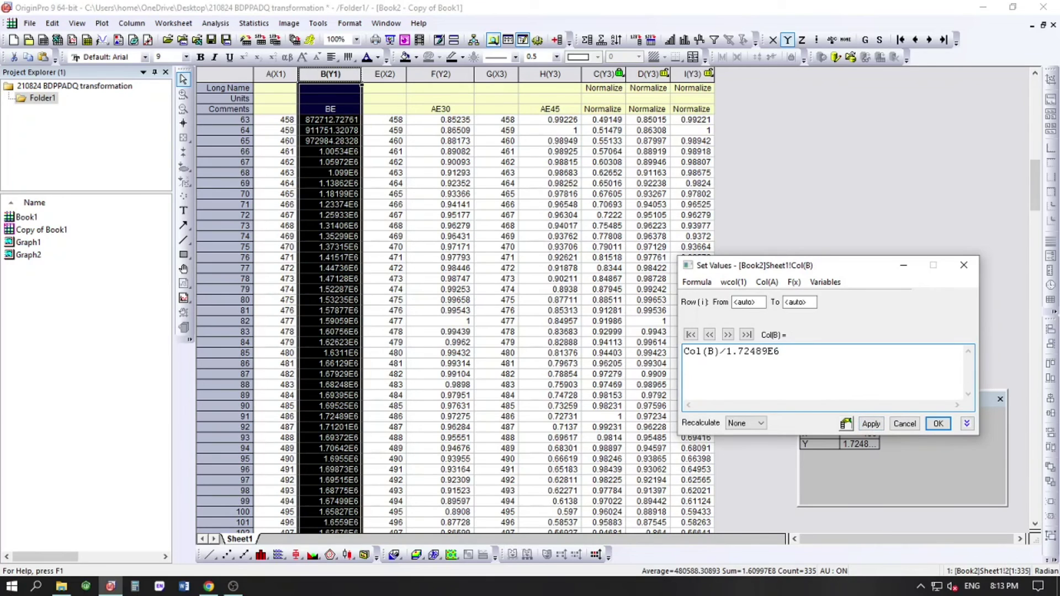
left_click(869, 425)
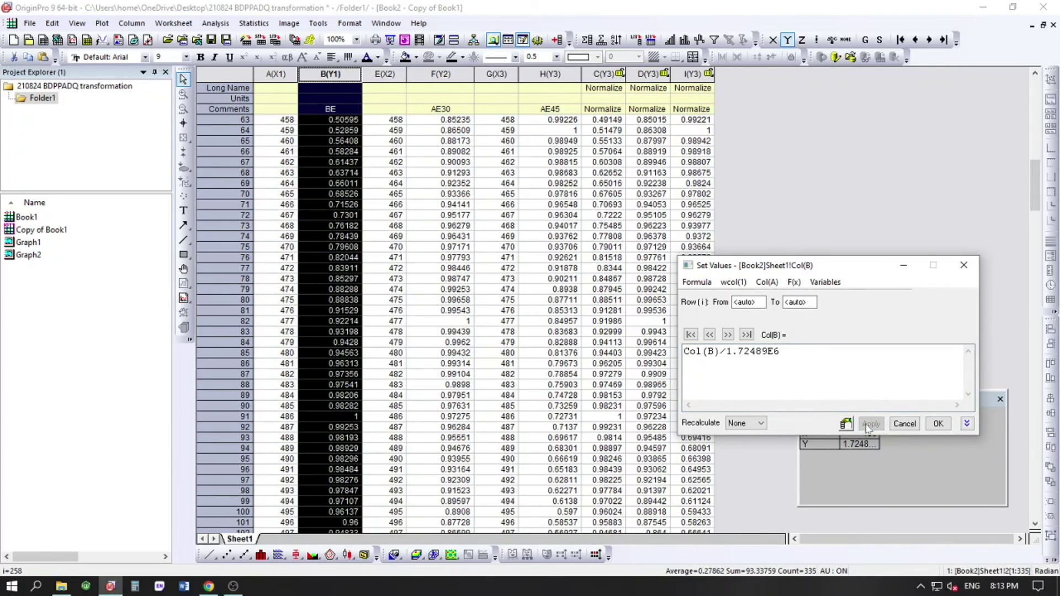
Step: Close the Set Values dialog and the data info read-out, and plot columns A through H of Book2 as a line graph
left_click(936, 425)
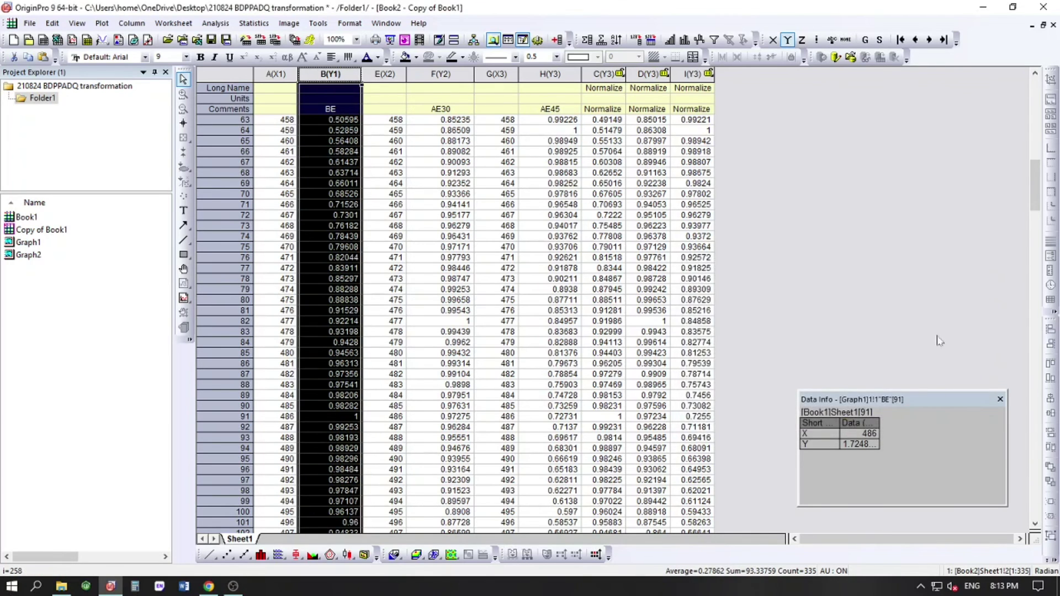
left_click(999, 400)
left_click(549, 73)
left_click(441, 74)
left_click(330, 73)
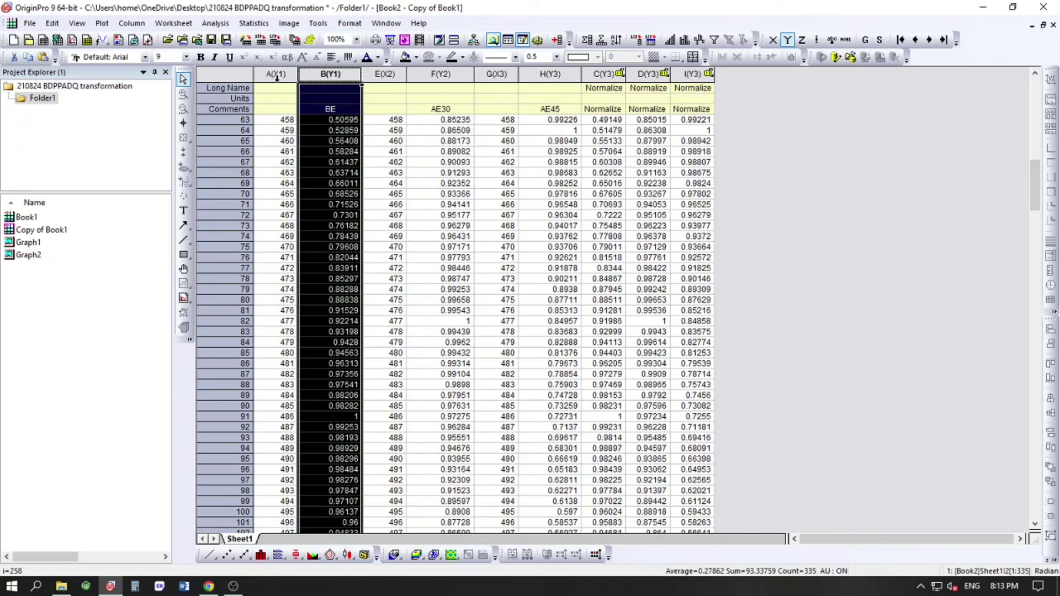
left_click_drag(262, 76, 530, 149)
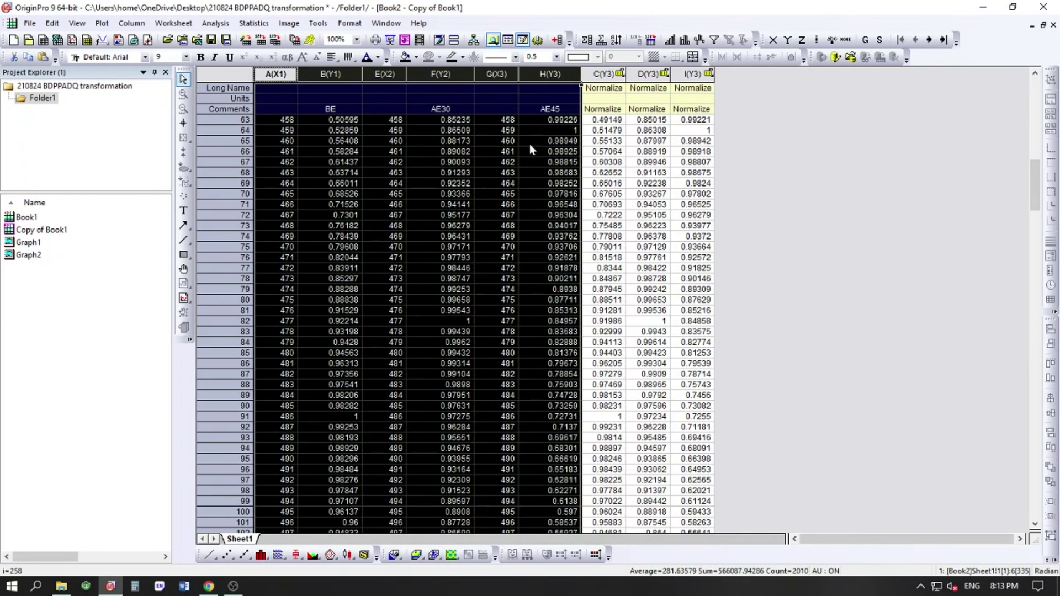
left_click(209, 555)
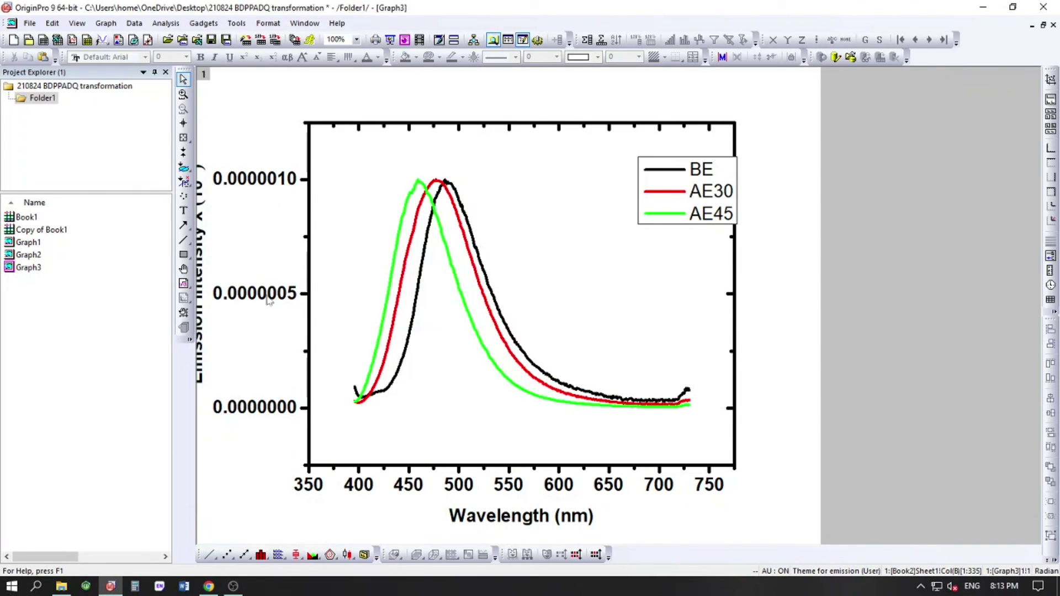
Step: View Graph2 for comparison, and set the Divide by Factor of Graph3's left Y-axis tick labels to 0
left_click(44, 255)
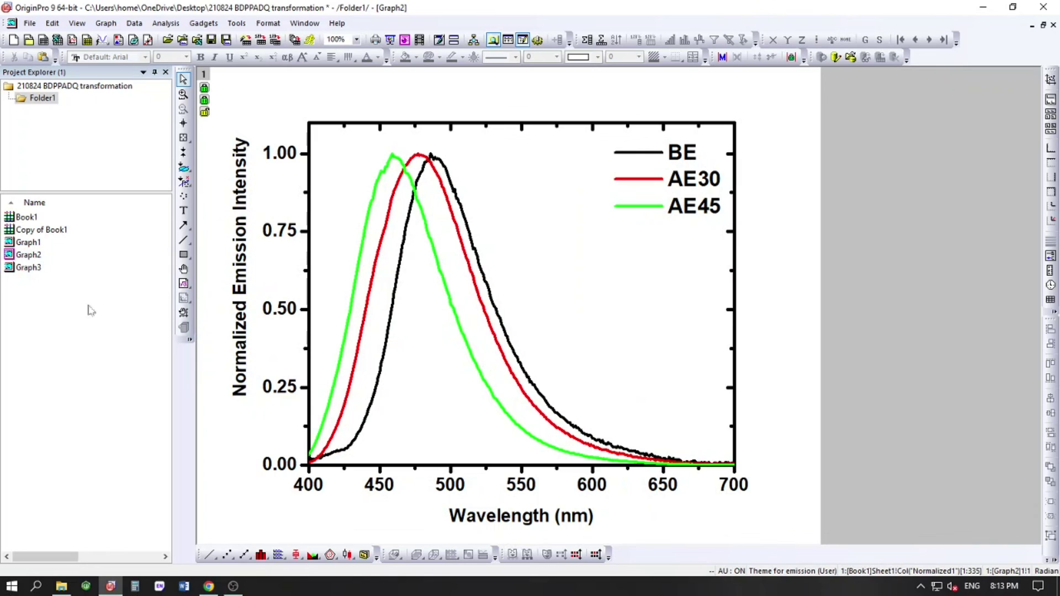
left_click(28, 268)
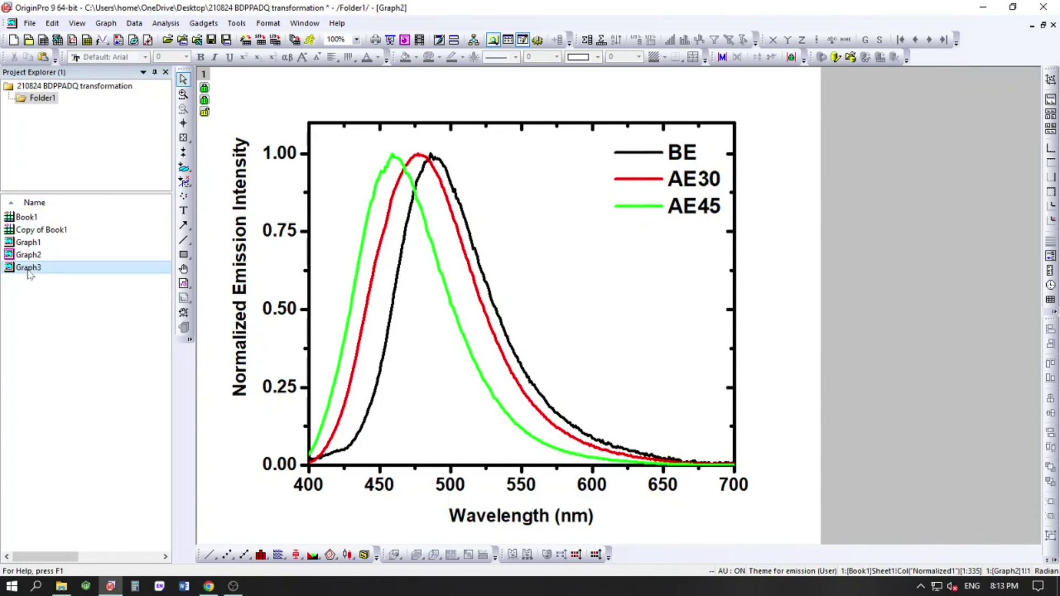
double_click(277, 407)
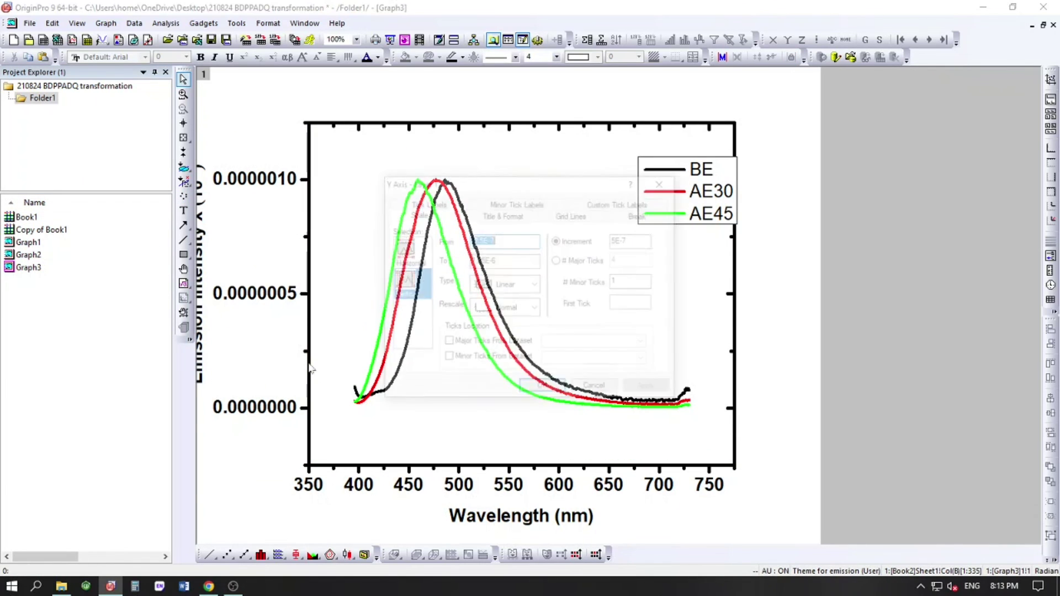
left_click(442, 203)
double_click(642, 262)
type("0")
key("shift+Tab")
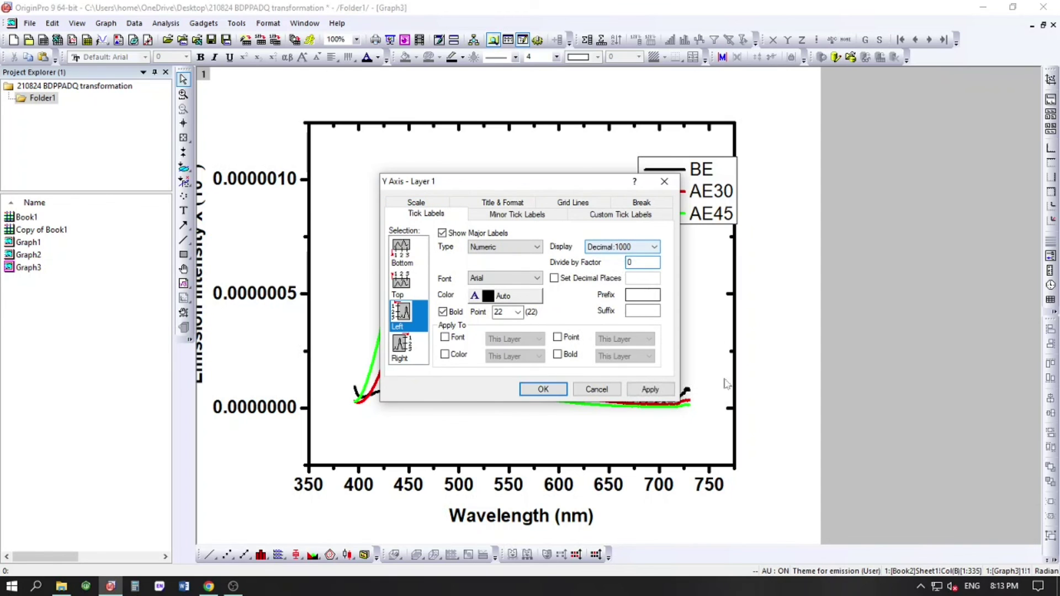
left_click(650, 390)
left_click(543, 389)
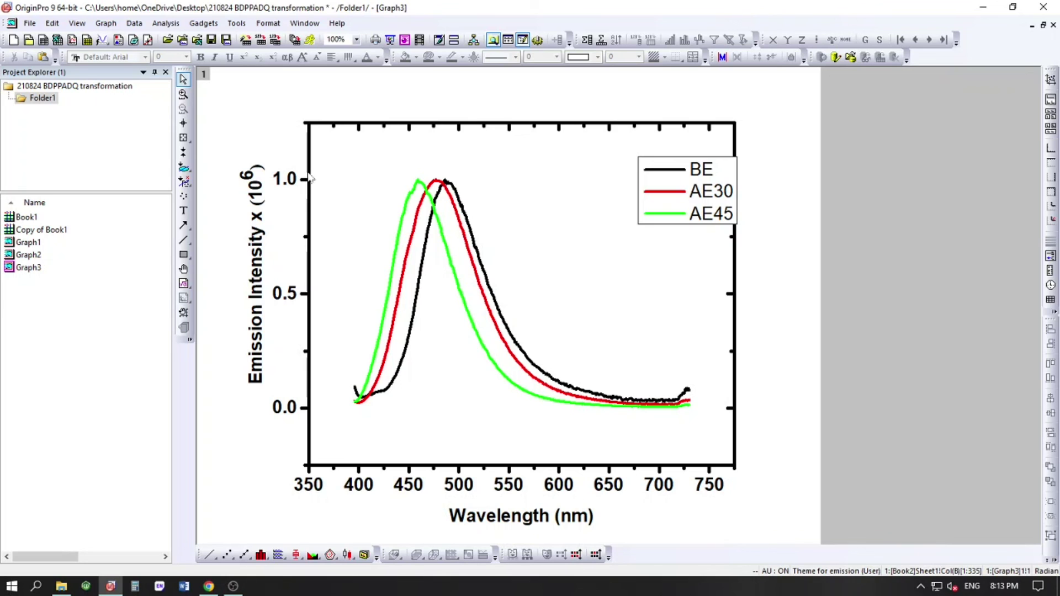
Step: Compare Graph3 with Graph2, and move Graph3's legend fully inside the upper right corner of the plot frame
double_click(48, 257)
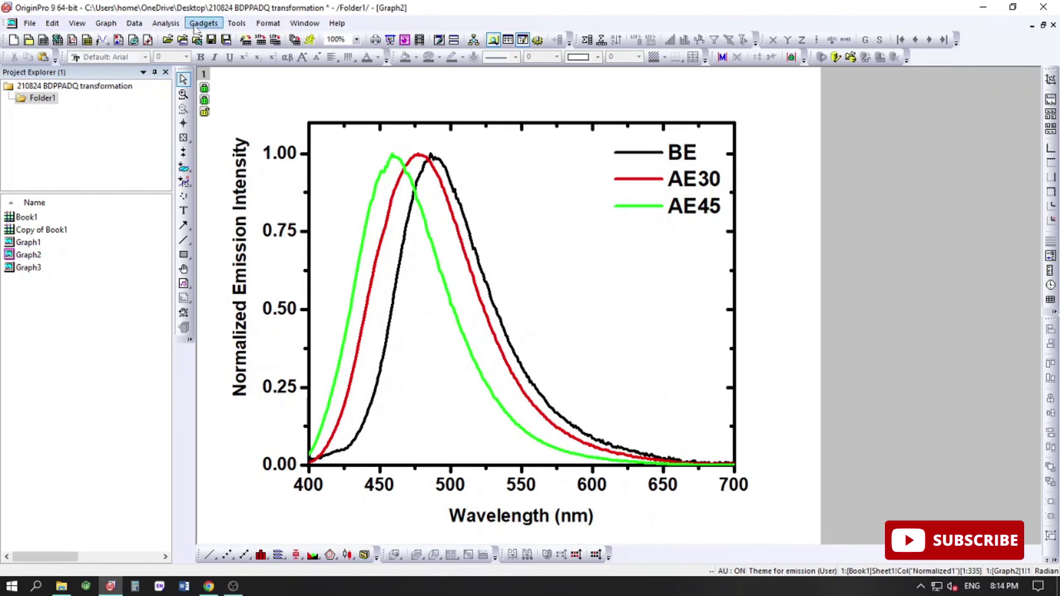
double_click(52, 267)
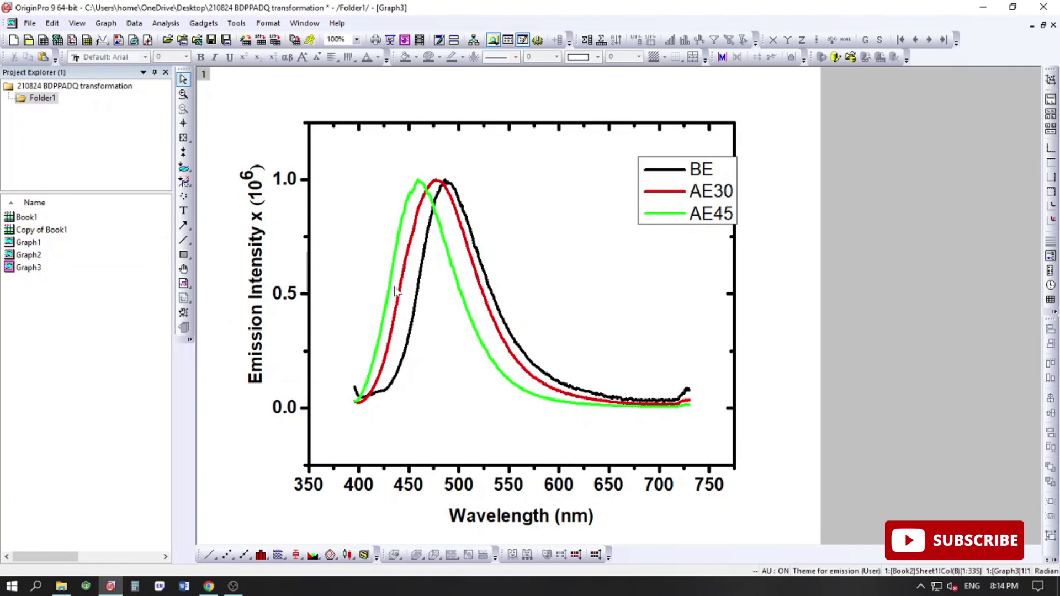
left_click_drag(725, 215, 714, 198)
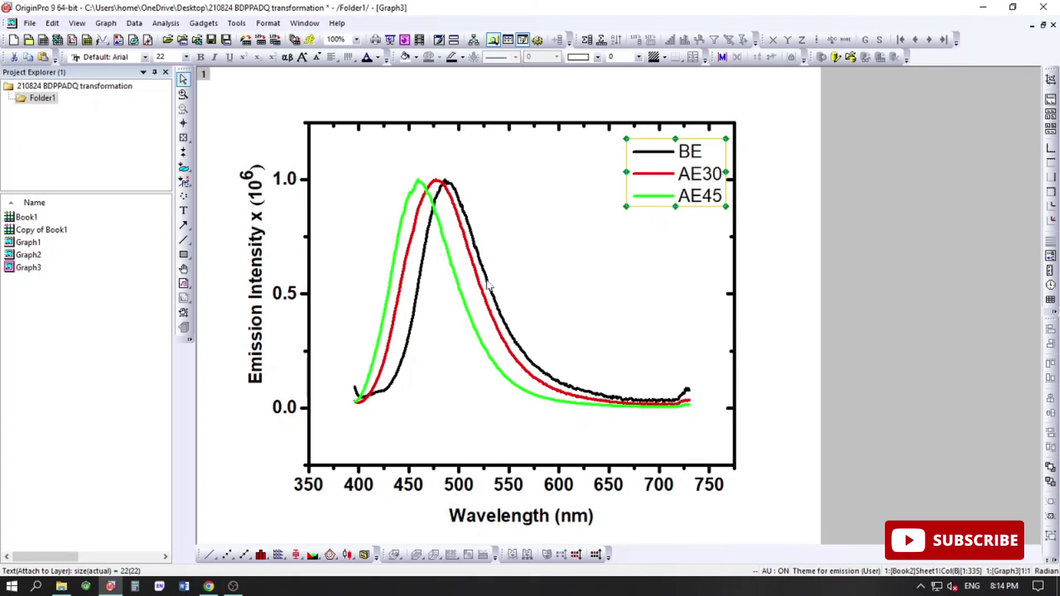
double_click(79, 254)
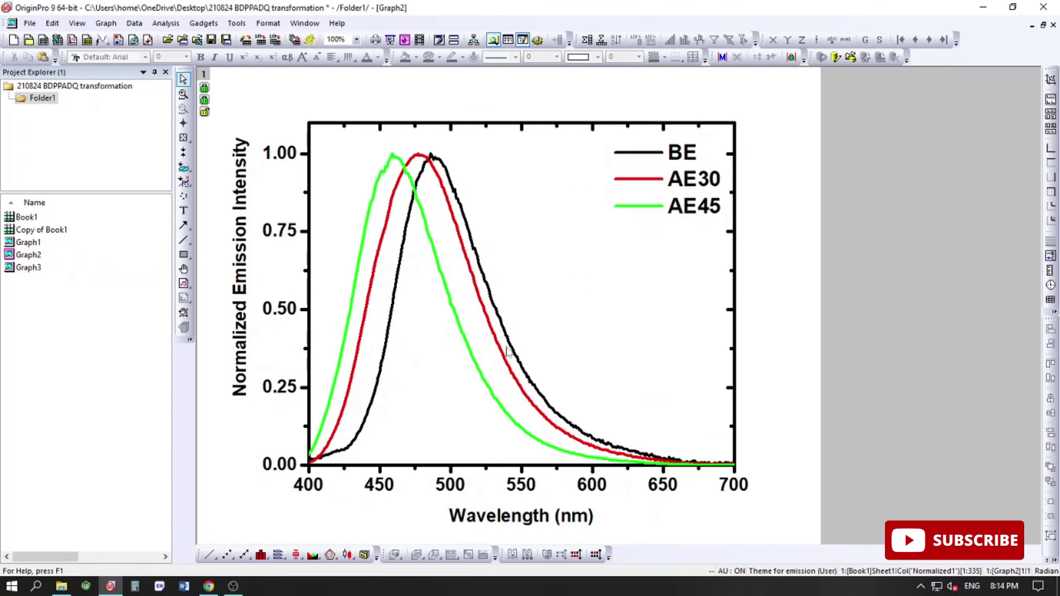